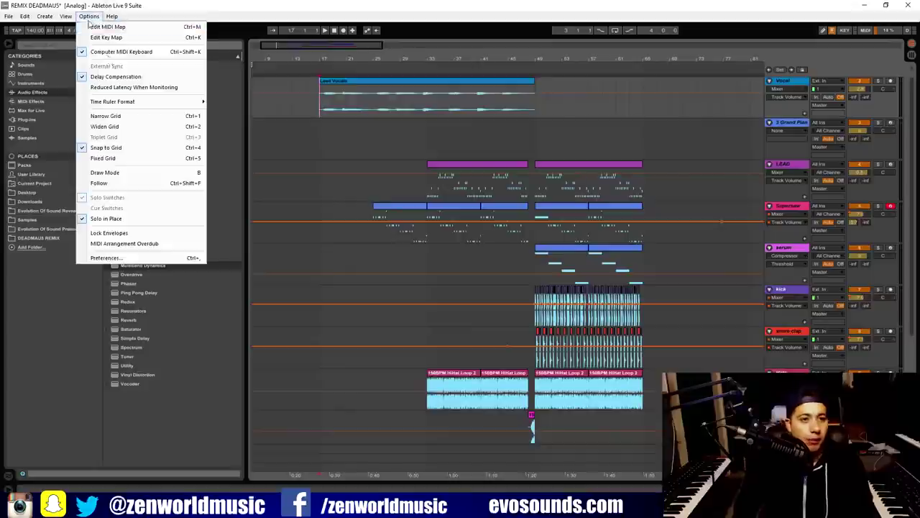
# Check the audio device settings in the preferences and close them
pyautogui.click(141, 257)
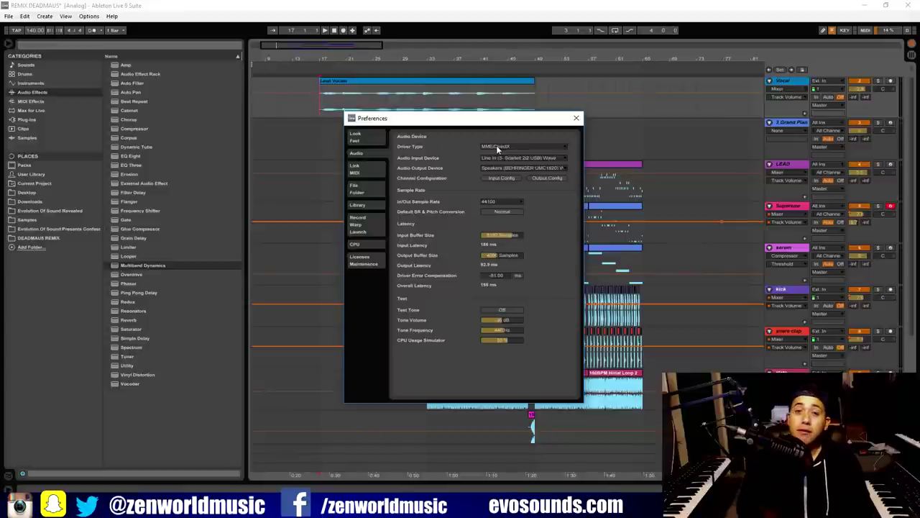
pyautogui.click(576, 118)
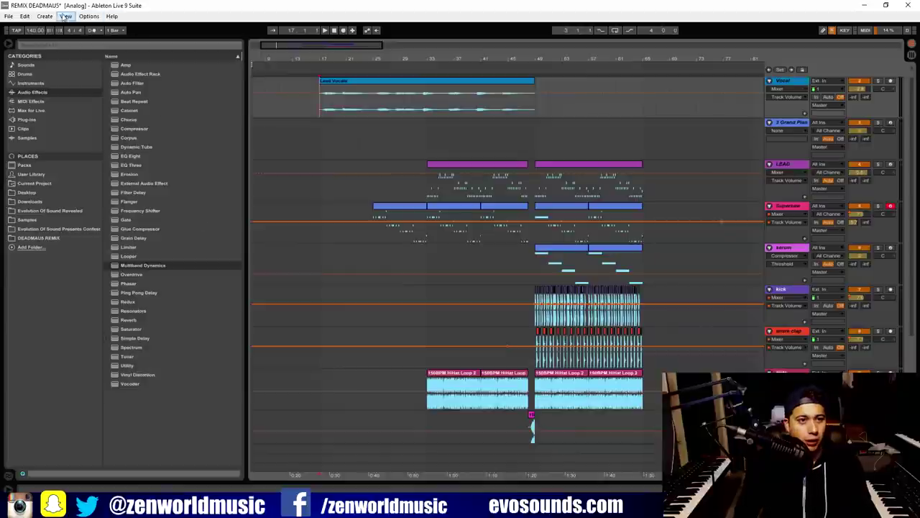
# Play the arrangement from the start of the second LEAD clip at bar 49
pyautogui.hotkey('ctrl', 'shift', 't')
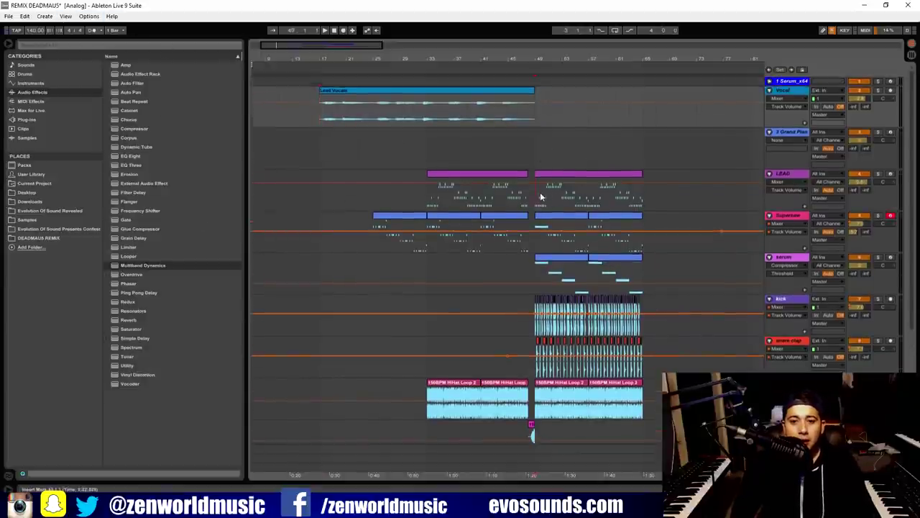
pyautogui.click(540, 192)
pyautogui.press('space')
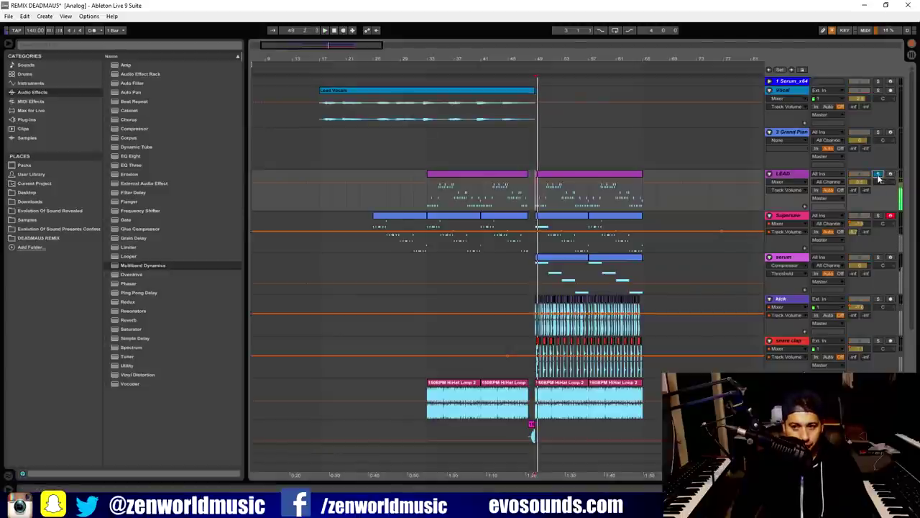
# Transpose all notes in the LEAD clip at bar 49 down one octave, play the clip back, and hide the note editor
pyautogui.doubleClick(554, 175)
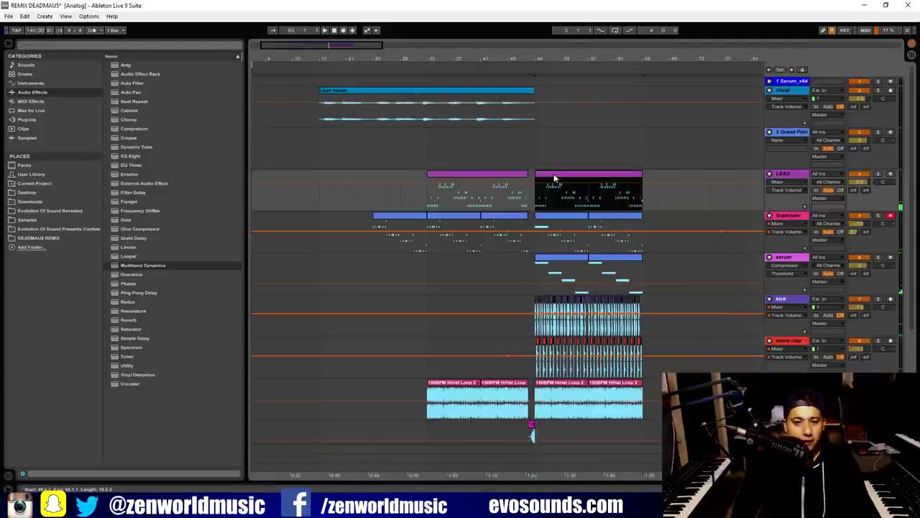
pyautogui.moveTo(468, 383); pyautogui.dragTo(460, 185)
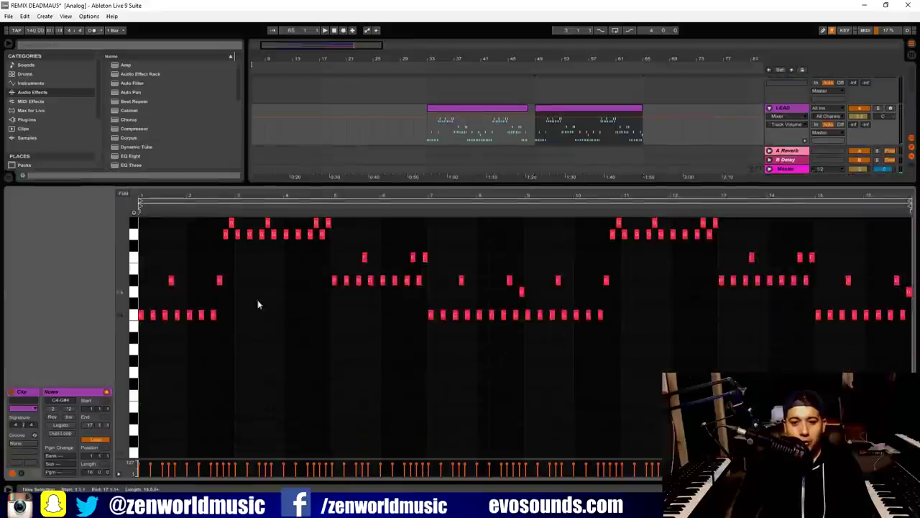
pyautogui.scroll(1, 258, 304)
pyautogui.moveTo(144, 366); pyautogui.dragTo(299, 317)
pyautogui.hotkey('ctrl', 'a')
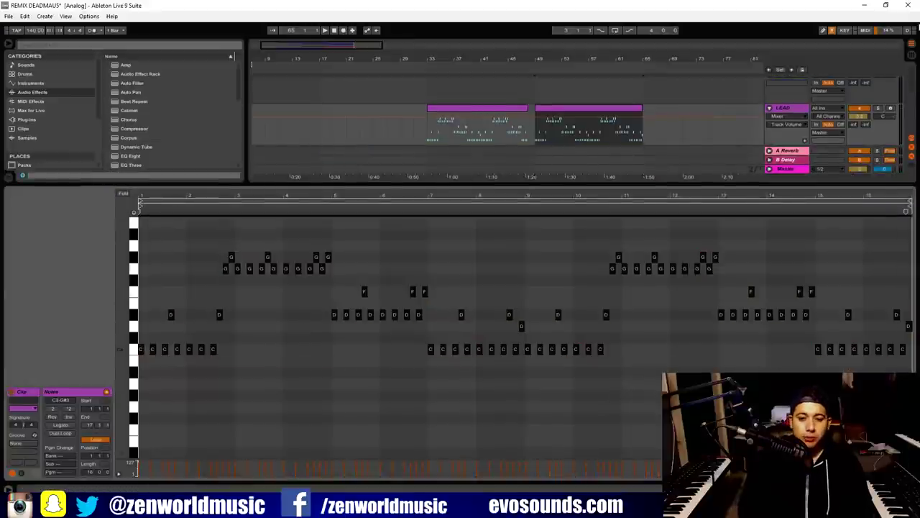
pyautogui.hotkey('shift', 'Down')
pyautogui.press('space')
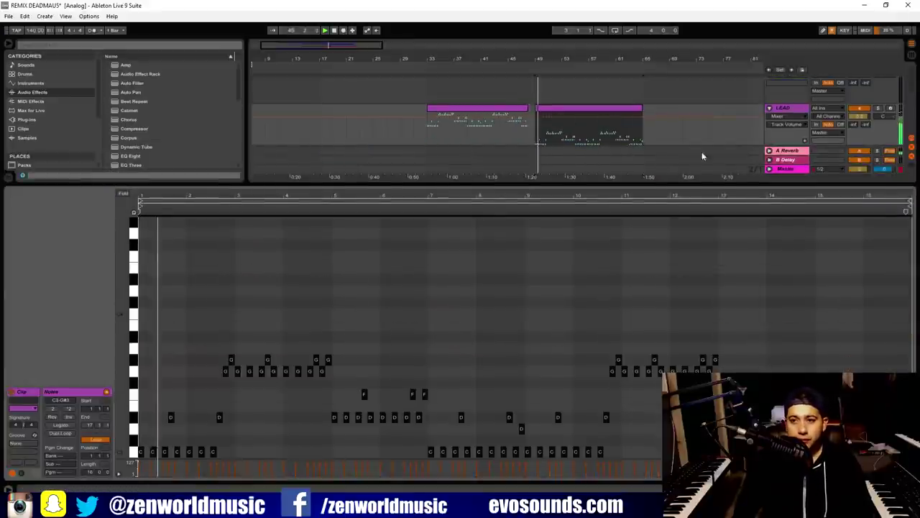
pyautogui.moveTo(596, 183); pyautogui.dragTo(596, 496)
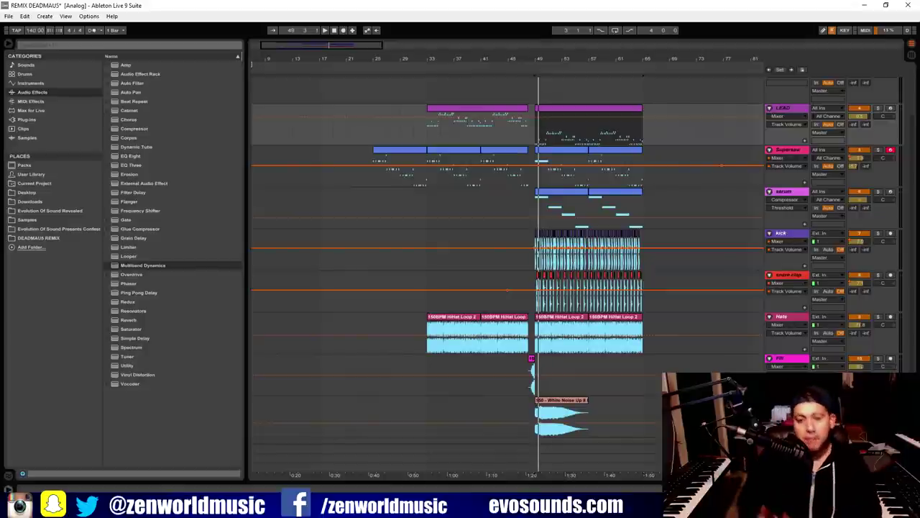
# Return to the first tracks of the arrangement and switch the window to full screen
pyautogui.scroll(3, 698, 300)
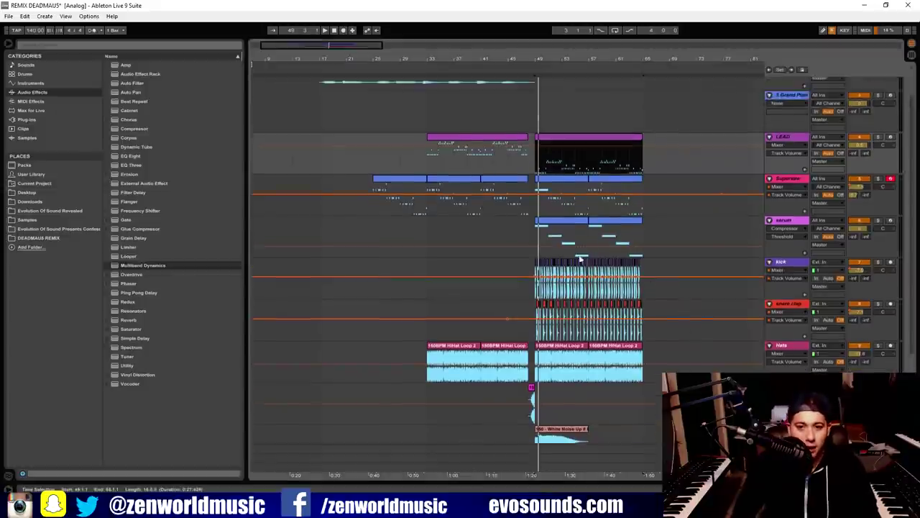
pyautogui.click(593, 229)
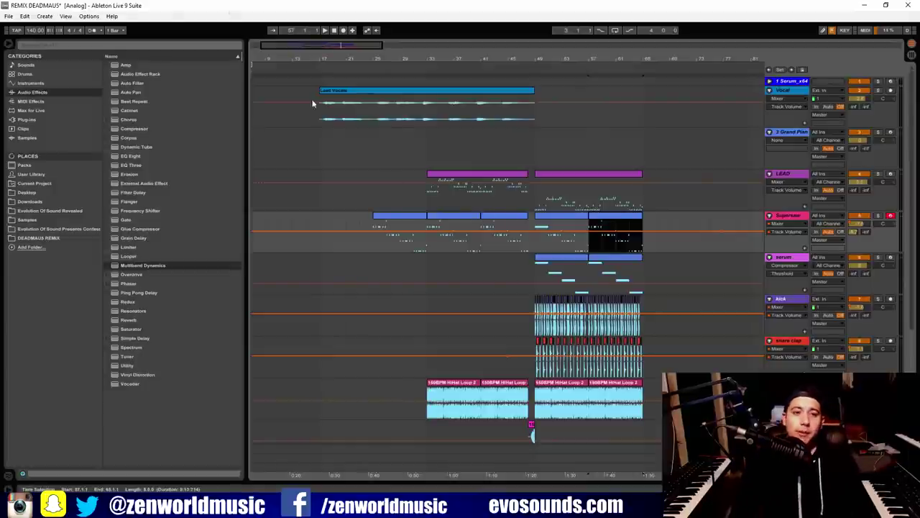
pyautogui.click(66, 15)
pyautogui.click(84, 25)
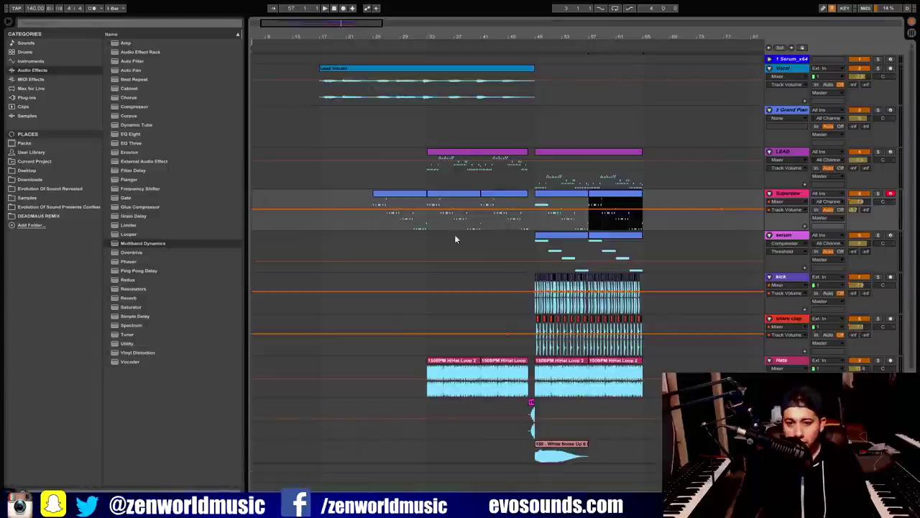
# Play the arrangement from bar 25, review the tracks down to the chord clips below the effects, and select the PAD track
pyautogui.click(372, 220)
pyautogui.press('space')
pyautogui.scroll(-1, 423, 249)
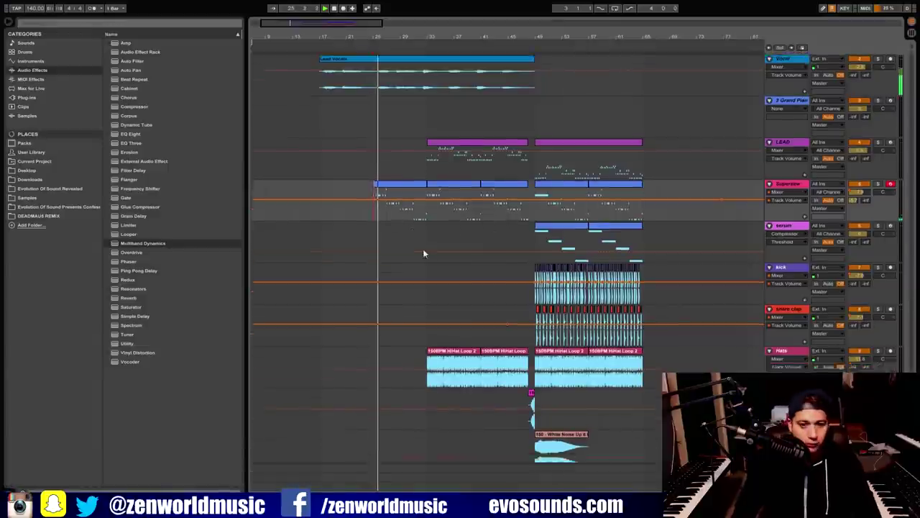
pyautogui.scroll(-4, 422, 253)
pyautogui.scroll(5, 421, 287)
pyautogui.scroll(-4, 421, 287)
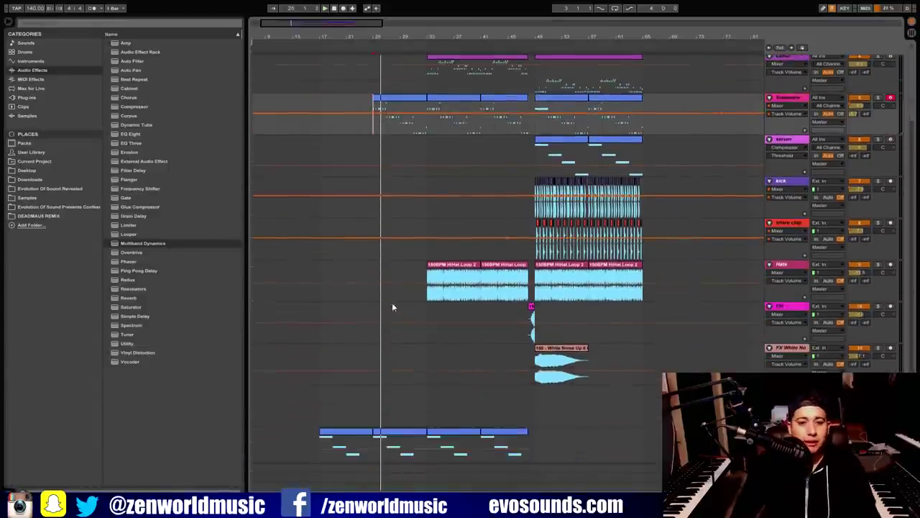
pyautogui.scroll(-1, 392, 307)
pyautogui.click(787, 425)
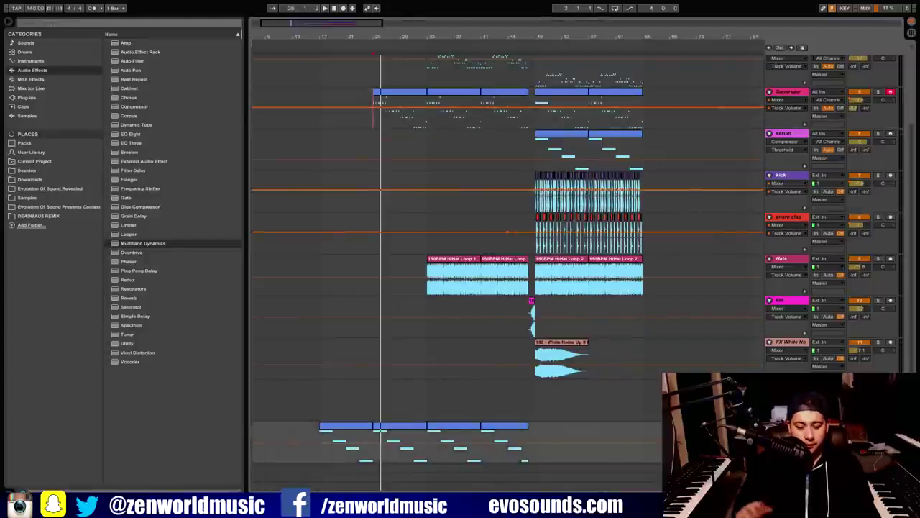
# Browse the installed packs to the Grand Piano pack and examine the preset folders inside Sounds
pyautogui.click(21, 143)
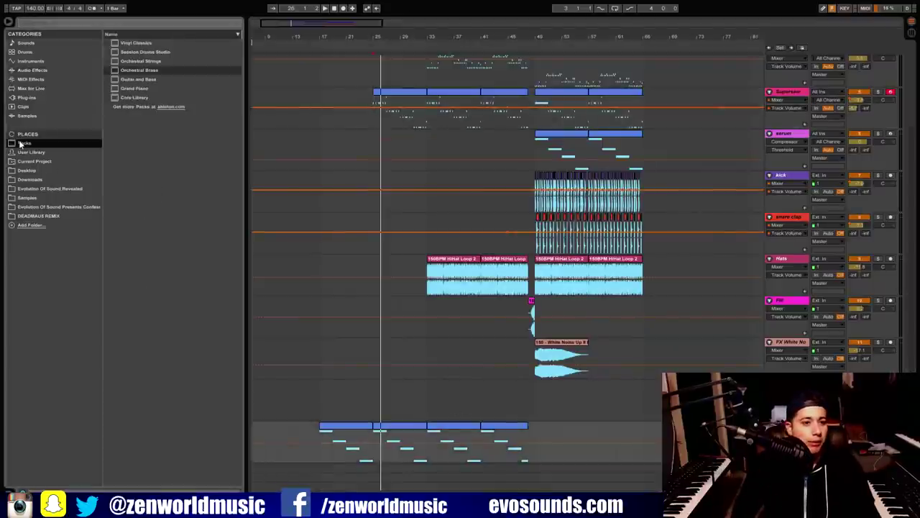
pyautogui.click(109, 90)
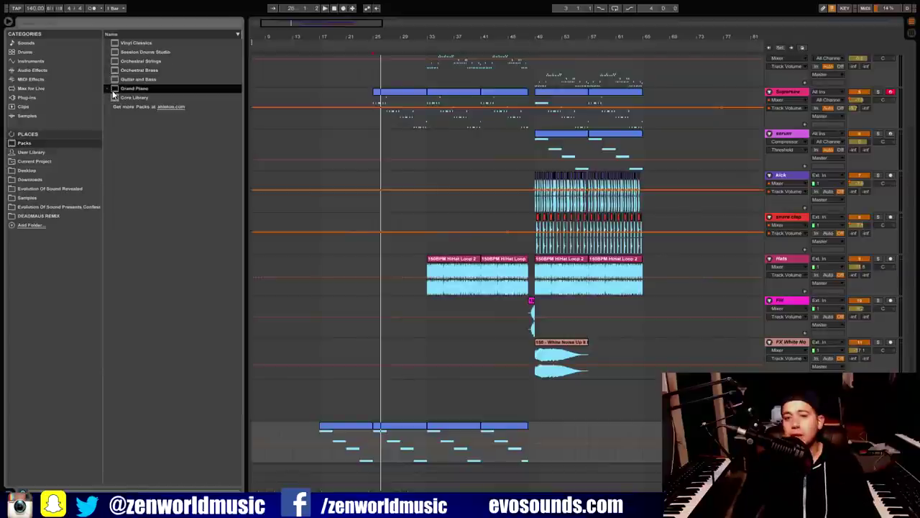
pyautogui.click(107, 89)
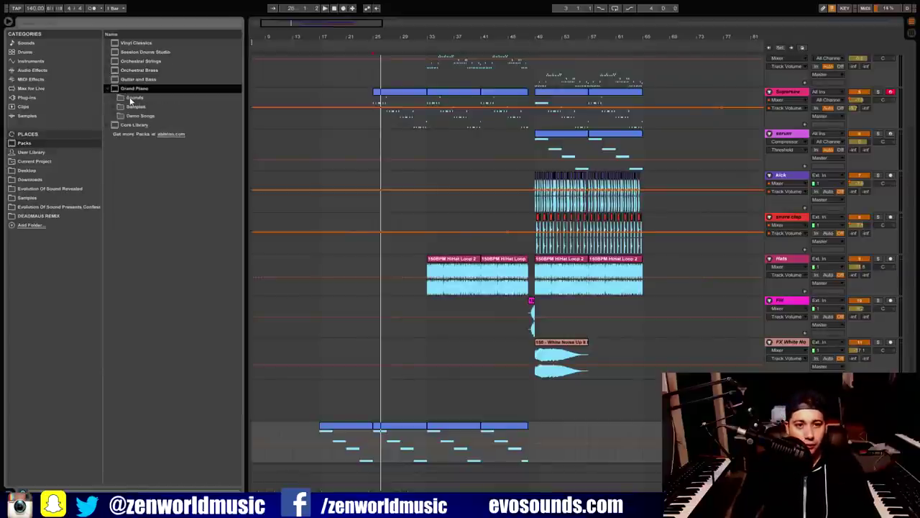
pyautogui.click(112, 109)
pyautogui.click(112, 100)
pyautogui.click(112, 100)
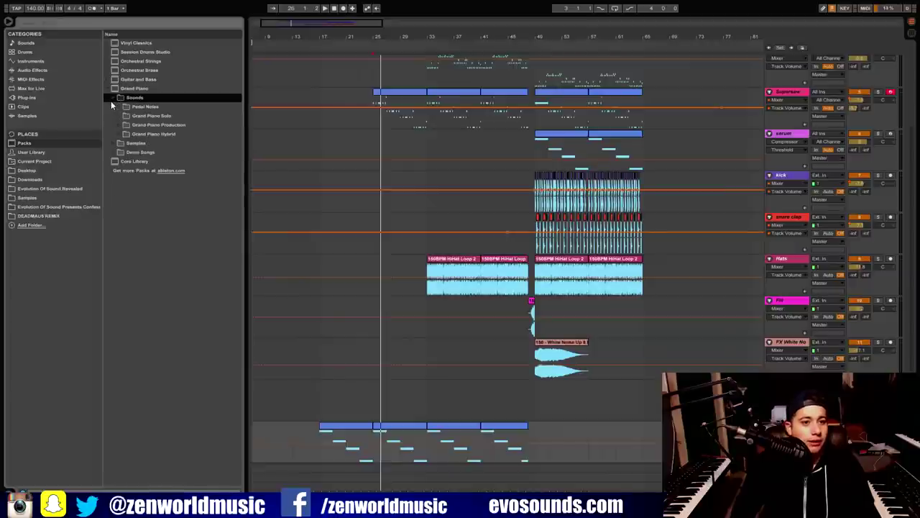
pyautogui.click(148, 115)
pyautogui.click(159, 125)
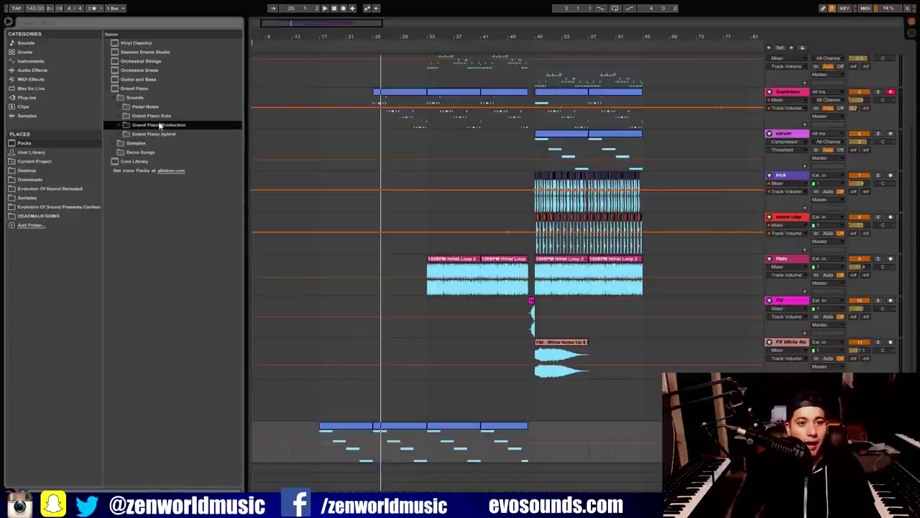
# Look inside the Grand Piano pack's Samples folder and return to its Sounds folder
pyautogui.click(115, 98)
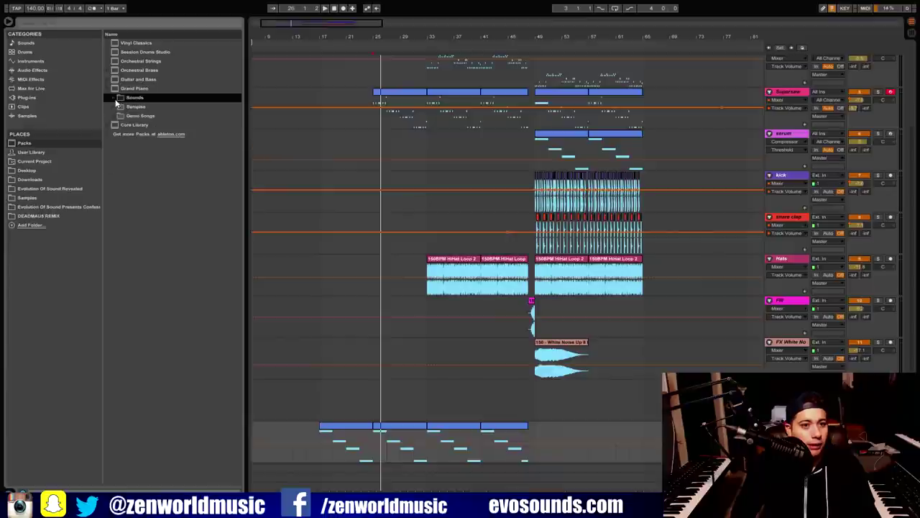
pyautogui.click(115, 106)
pyautogui.click(120, 114)
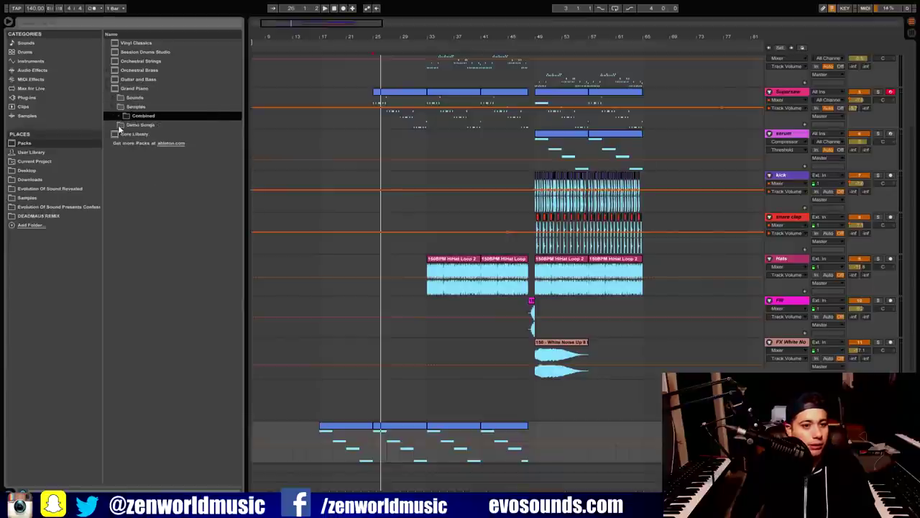
pyautogui.click(117, 125)
pyautogui.click(113, 98)
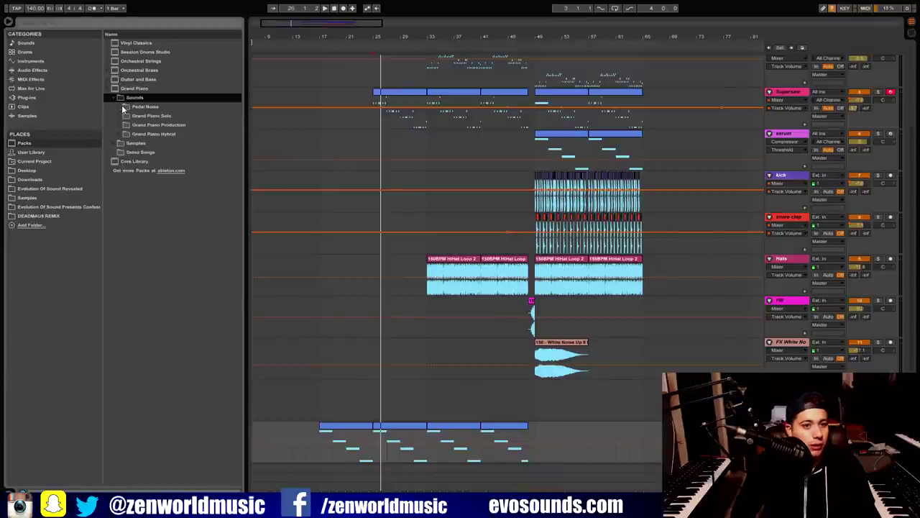
# Add a MIDI track below PAD and load Grand Piano Stretch Bright Production.adg from the Grand Piano Production folder onto it
pyautogui.click(126, 125)
pyautogui.click(124, 124)
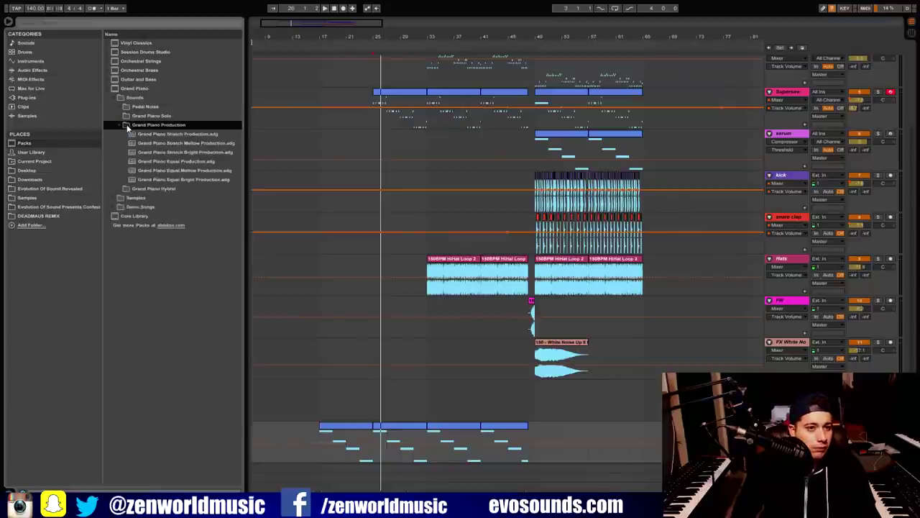
pyautogui.click(188, 153)
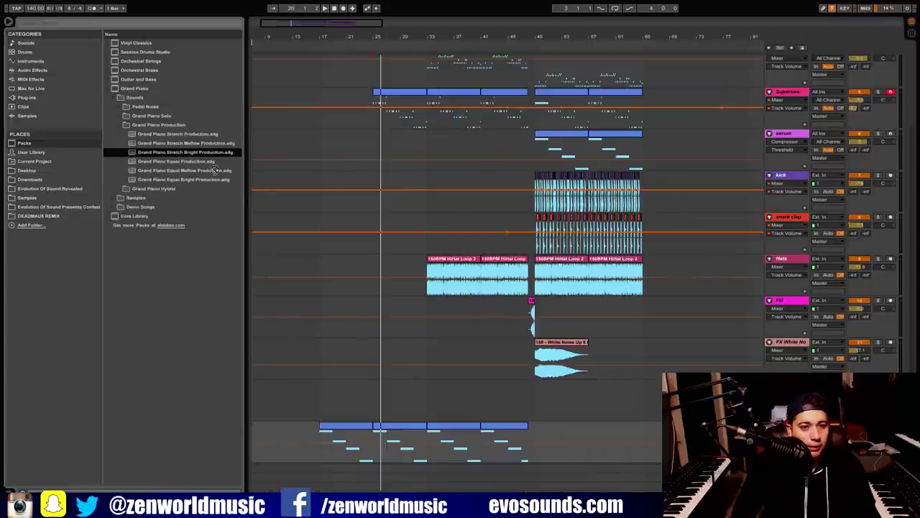
pyautogui.moveTo(164, 155); pyautogui.dragTo(700, 354)
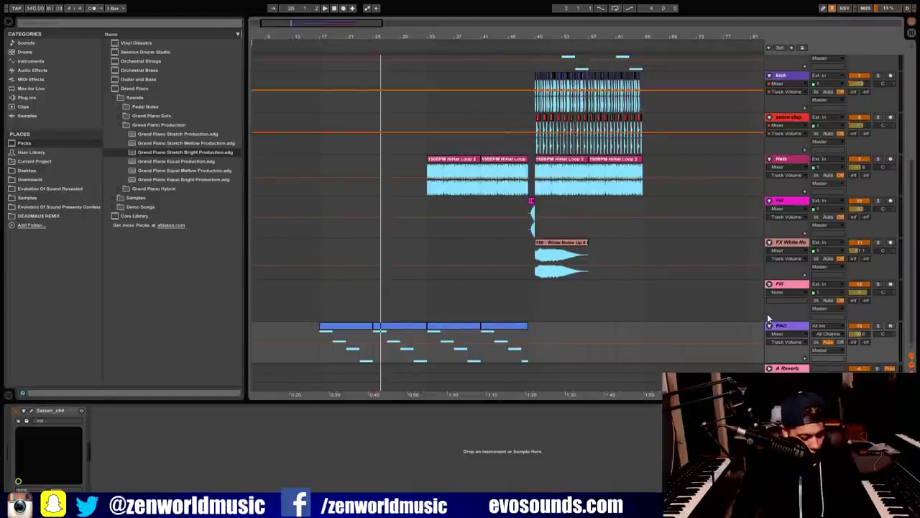
pyautogui.hotkey('ctrl', 'shift', 't')
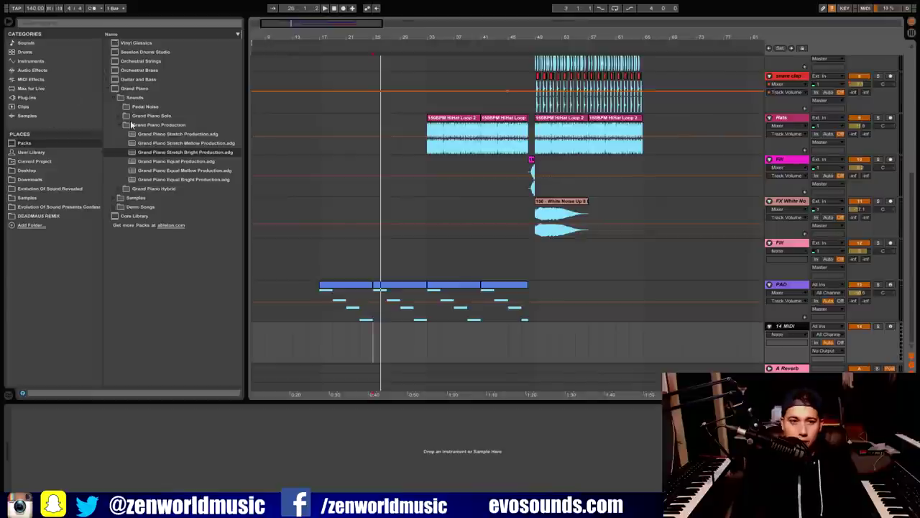
pyautogui.click(185, 152)
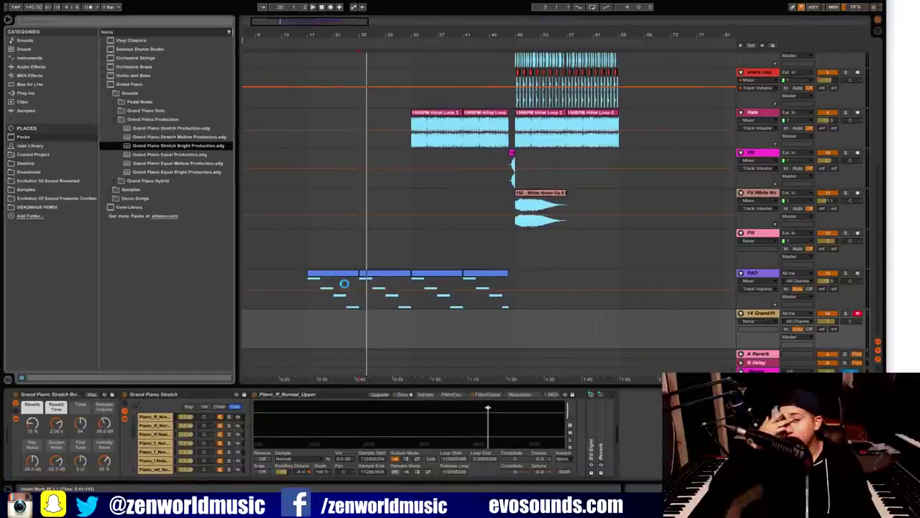
# Play the first PAD clip from bar 17 and select the new grand piano track
pyautogui.click(344, 284)
pyautogui.press('space')
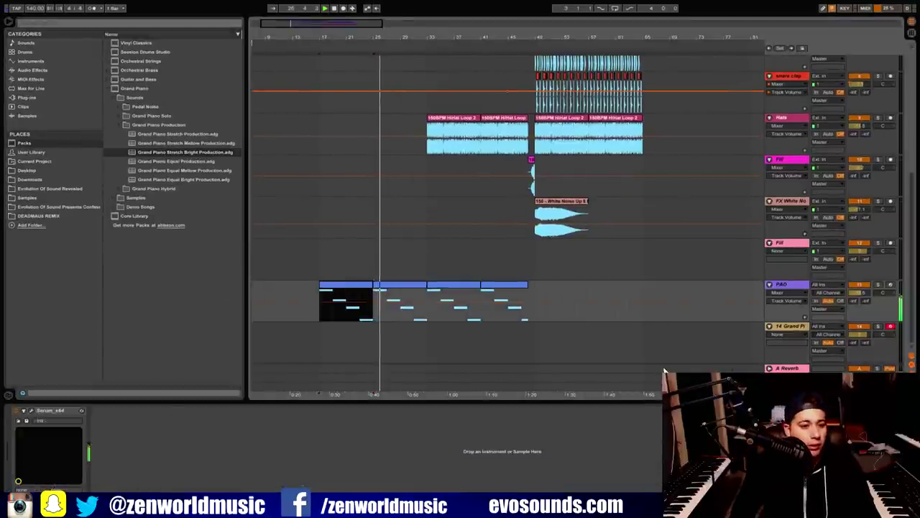
pyautogui.click(787, 326)
pyautogui.press('space')
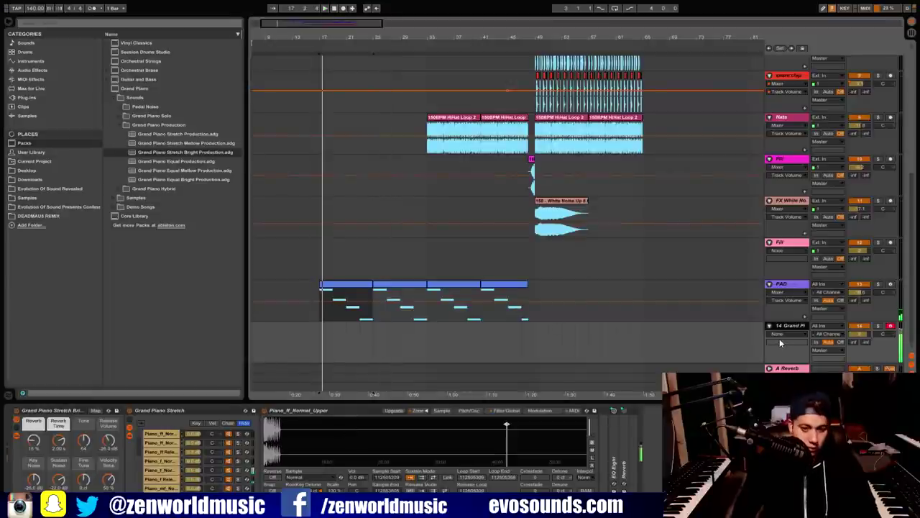
# Insert an empty MIDI clip from bar 17 to bar 49 on the grand piano track
pyautogui.moveTo(322, 340); pyautogui.dragTo(530, 339)
pyautogui.moveTo(329, 334); pyautogui.dragTo(529, 345)
pyautogui.hotkey('ctrl', 'shift', 'm')
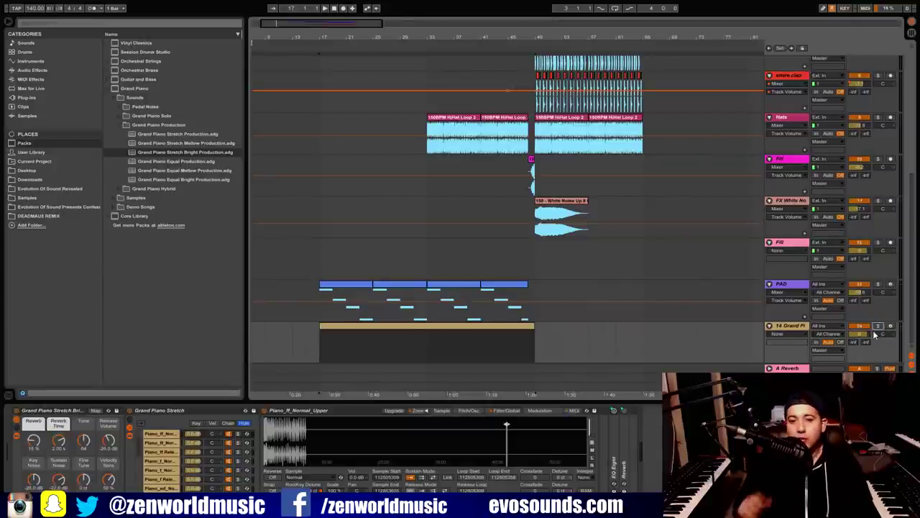
# Move the PAD clip at bar 17 onto the grand piano track during playback and enlarge its note editor
pyautogui.moveTo(274, 22); pyautogui.dragTo(273, 254)
pyautogui.press('space')
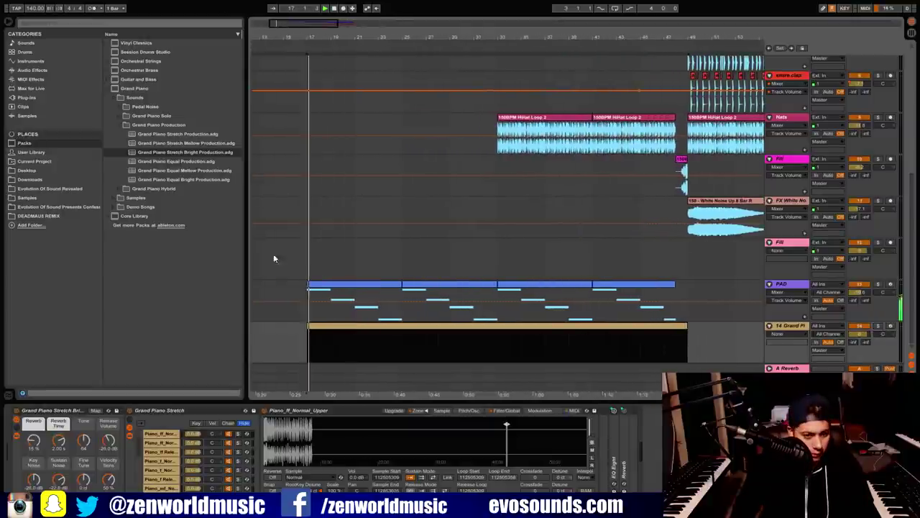
pyautogui.doubleClick(336, 326)
pyautogui.click(331, 284)
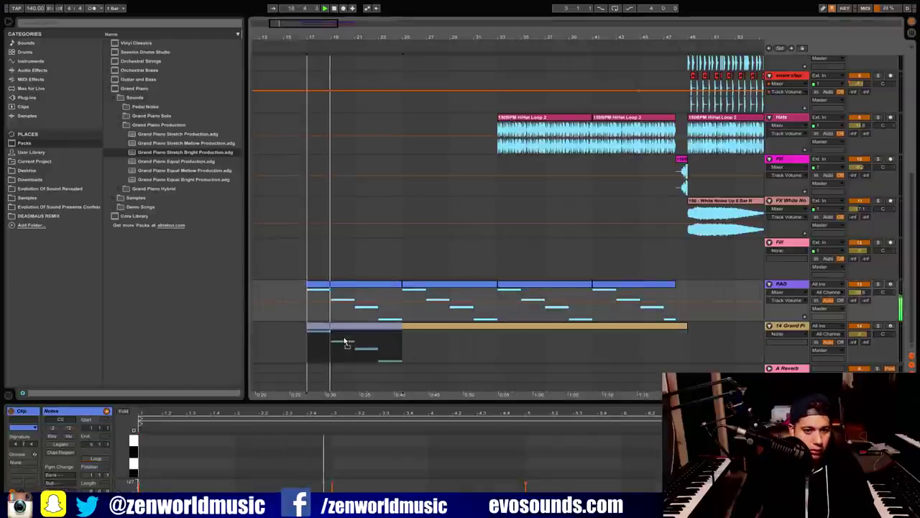
pyautogui.moveTo(350, 300); pyautogui.dragTo(350, 342)
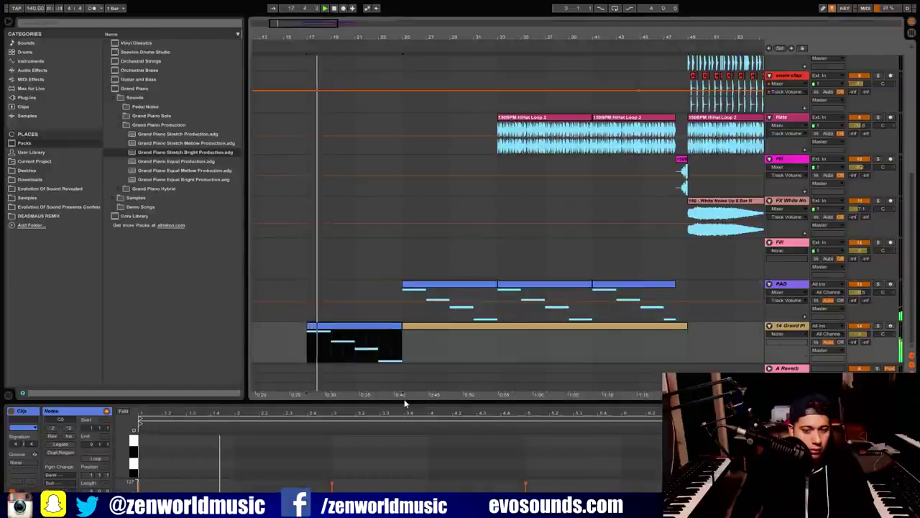
pyautogui.moveTo(404, 403); pyautogui.dragTo(405, 181)
pyautogui.scroll(3, 161, 331)
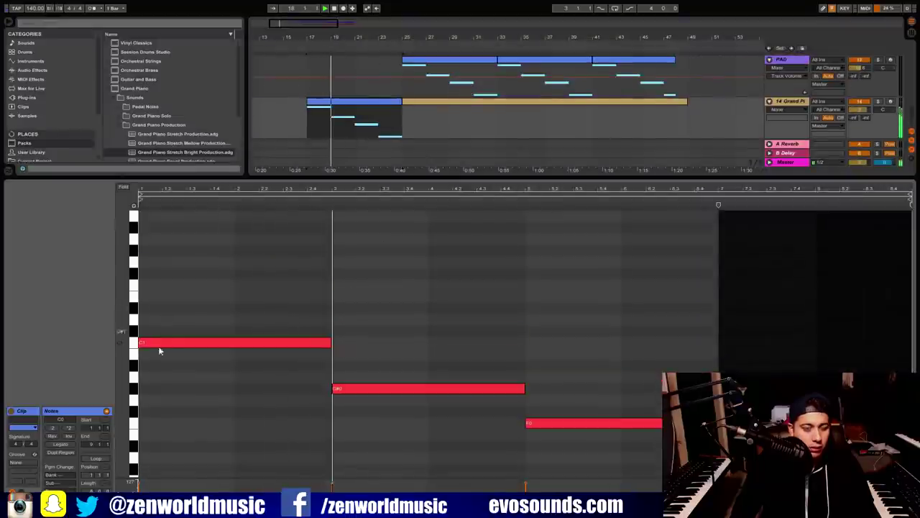
# Stop playback, then copy the opening C1 note in the piano clip as an upper voice and raise the copy to D#2
pyautogui.moveTo(123, 351); pyautogui.dragTo(111, 354)
pyautogui.press('space')
pyautogui.moveTo(179, 346); pyautogui.dragTo(176, 316)
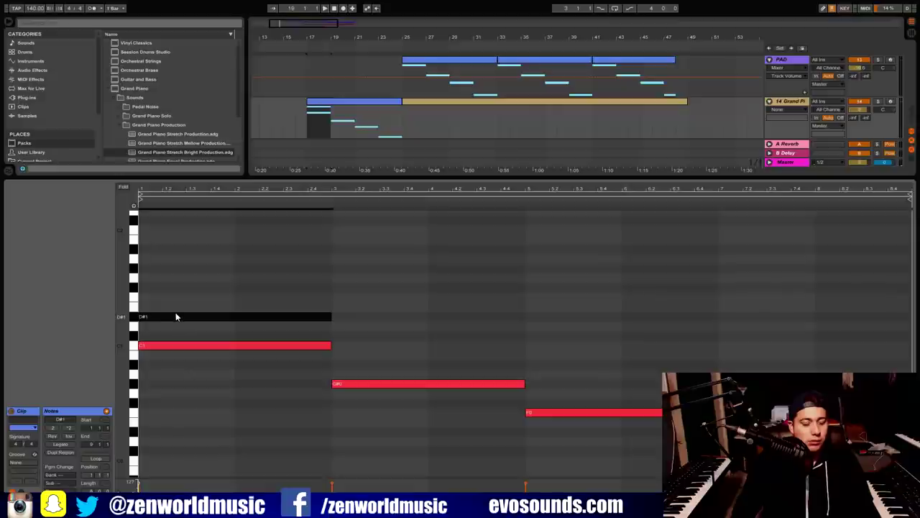
pyautogui.hotkey('shift', 'Up')
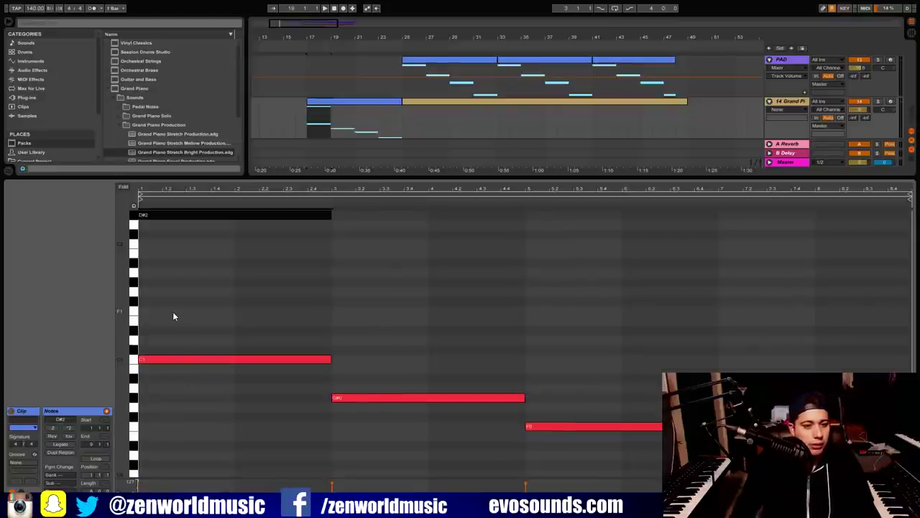
pyautogui.scroll(4, 173, 316)
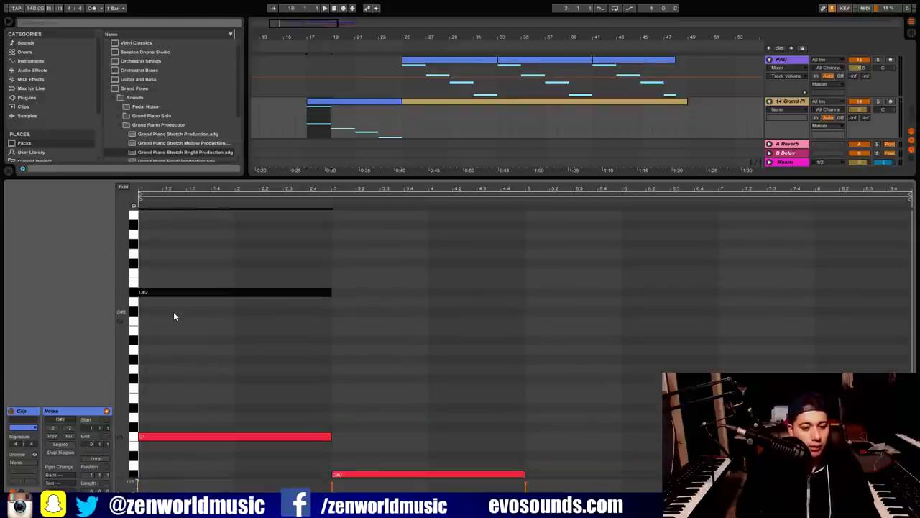
# Raise the upper note in bar 1 of the piano clip to G2 and listen to it from bar 17
pyautogui.press('Up')
pyautogui.press('Up')
pyautogui.press('Up')
pyautogui.press('Up')
pyautogui.press('space')
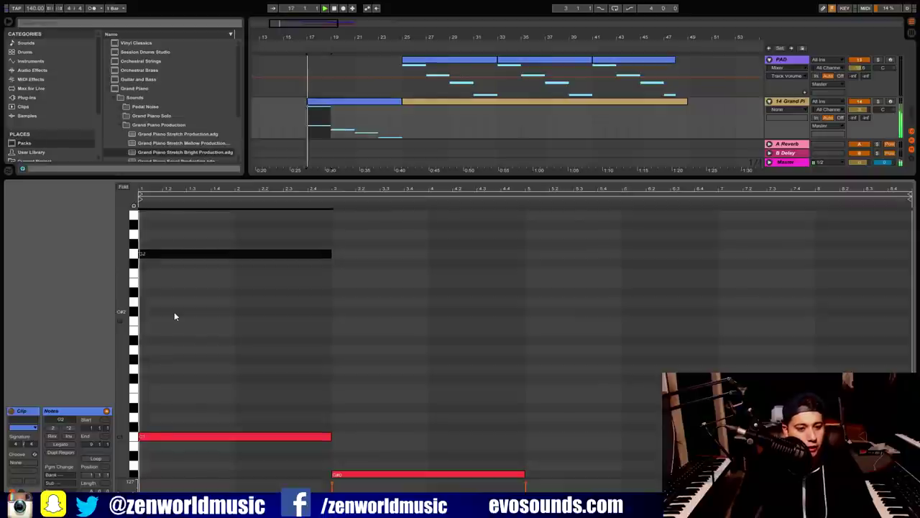
pyautogui.moveTo(122, 314); pyautogui.dragTo(117, 318)
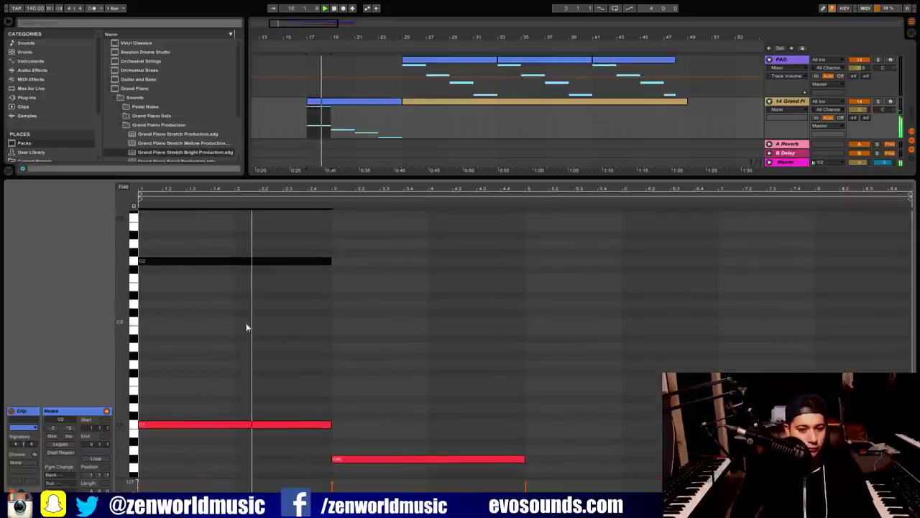
pyautogui.scroll(2, 272, 334)
pyautogui.scroll(-4, 297, 324)
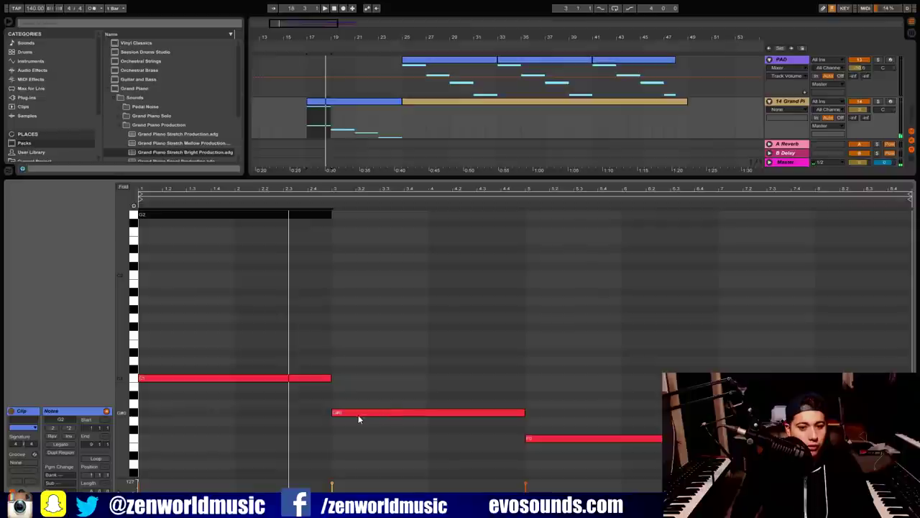
pyautogui.press('space')
# Duplicate the G2 note into bar 3 of the clip and audition pitches around G#2 for it
pyautogui.click(358, 413)
pyautogui.scroll(4, 288, 352)
pyautogui.click(287, 292)
pyautogui.hotkey('ctrl', 'd')
pyautogui.press('Up')
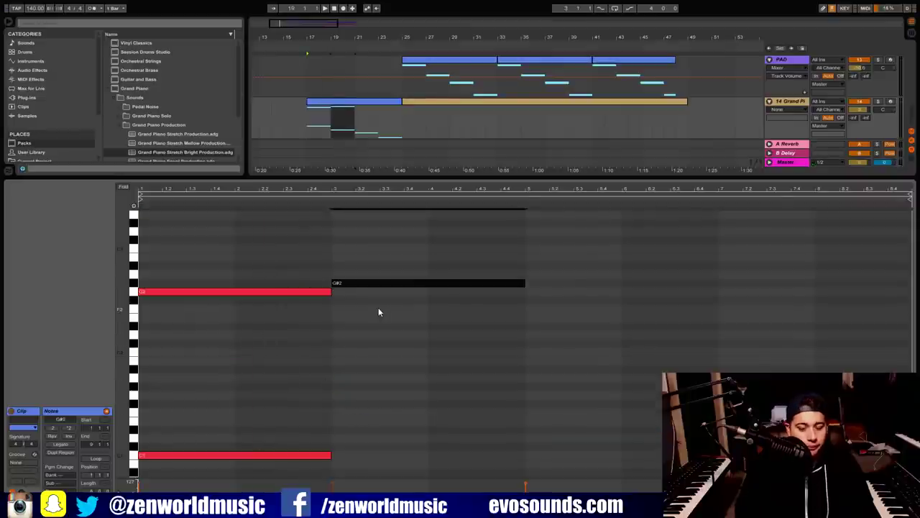
pyautogui.press('Up')
pyautogui.press('Up')
pyautogui.press('Up')
pyautogui.press('Down')
pyautogui.press('Down')
pyautogui.press('Down')
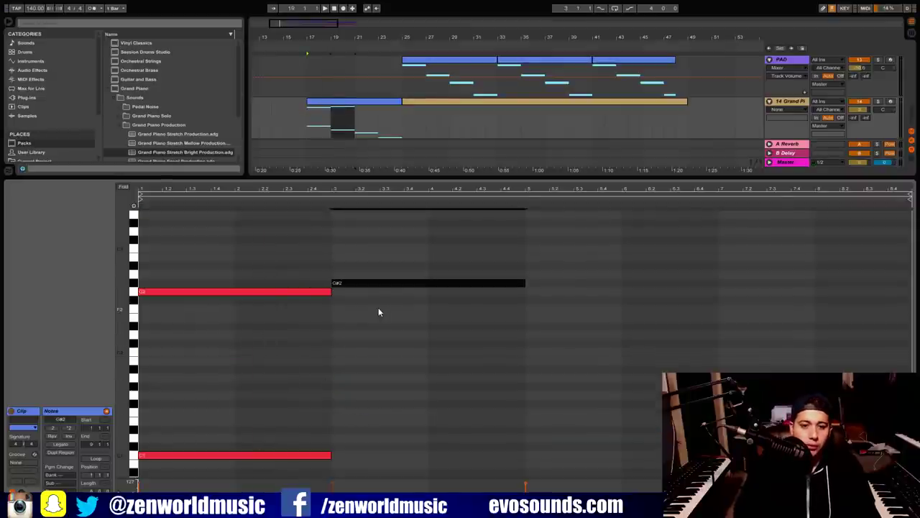
# Try B2 as the upper note in bar 3 and play the clip from bar 17
pyautogui.press('Up')
pyautogui.press('Up')
pyautogui.press('Down')
pyautogui.press('Down')
pyautogui.press('Up')
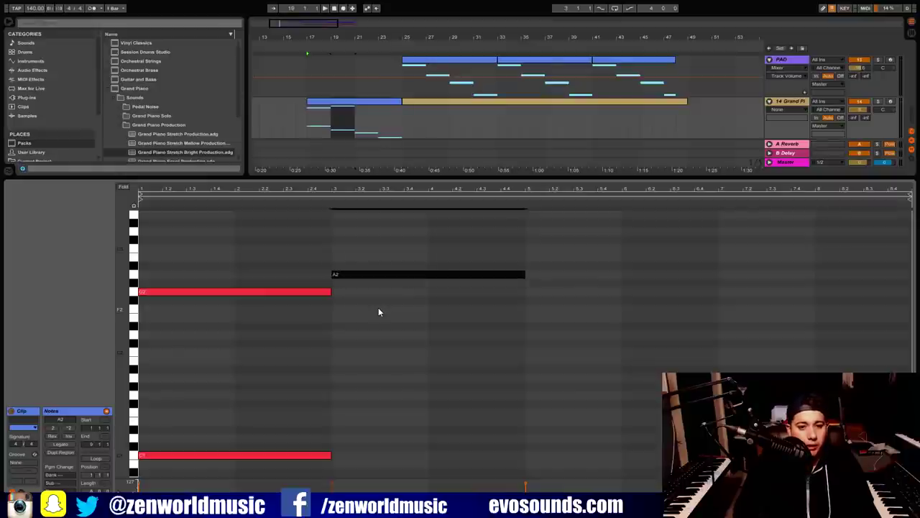
pyautogui.press('Up')
pyautogui.press('Up')
pyautogui.press('space')
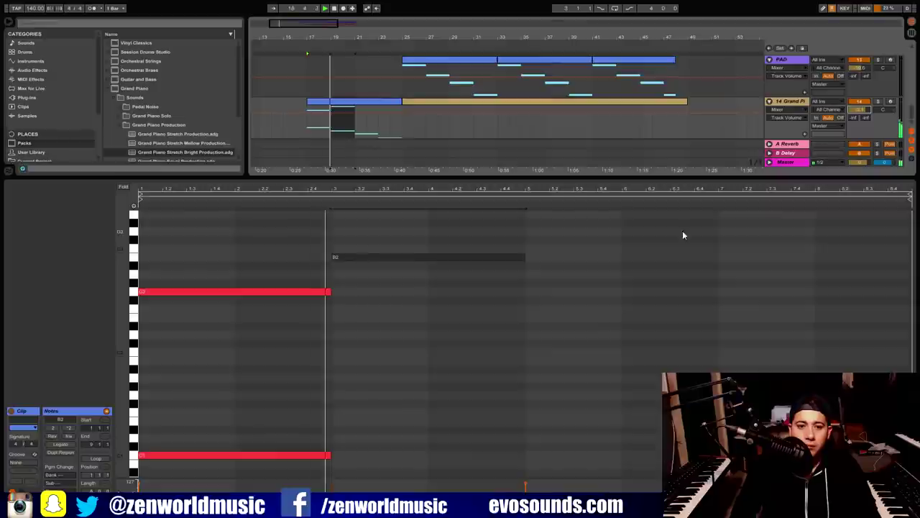
pyautogui.press('Down')
pyautogui.press('Up')
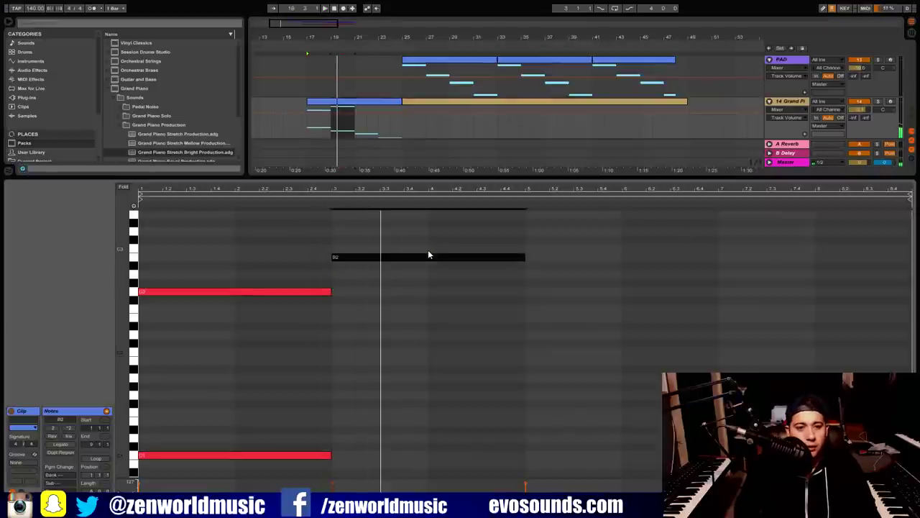
# Audition neighbouring pitches for the upper note in bar 3, set it to C3 and play the result from bar 17
pyautogui.press('Up')
pyautogui.press('Down')
pyautogui.press('Down')
pyautogui.press('Down')
pyautogui.press('Down')
pyautogui.press('Up')
pyautogui.press('Up')
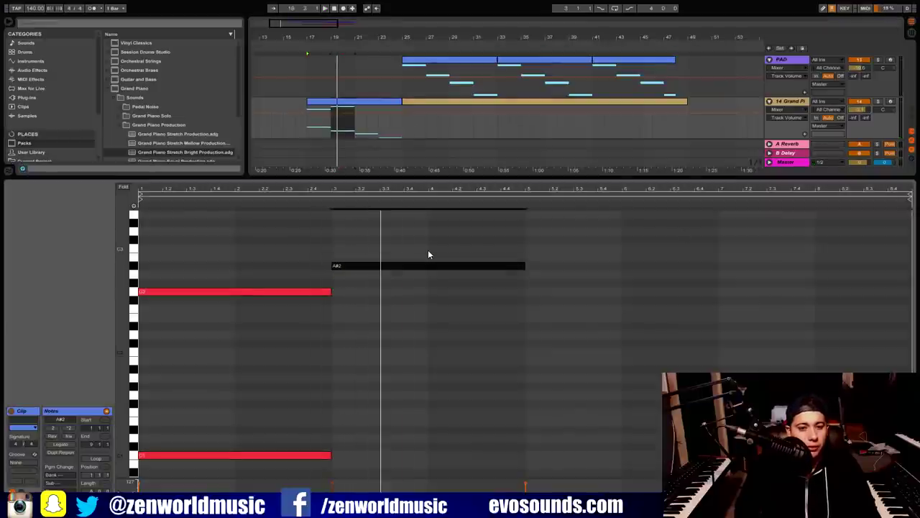
pyautogui.press('Up')
pyautogui.press('Down')
pyautogui.press('Up')
pyautogui.press('Up')
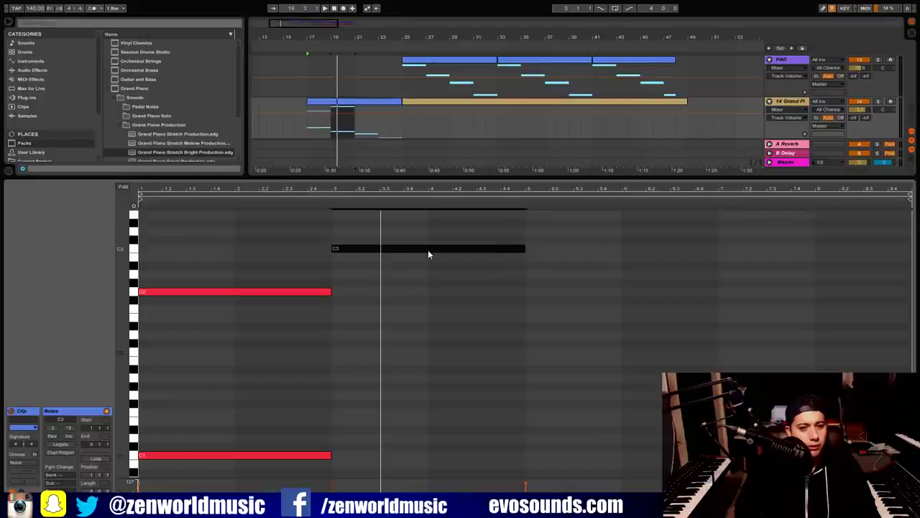
pyautogui.press('space')
pyautogui.scroll(-1, 413, 258)
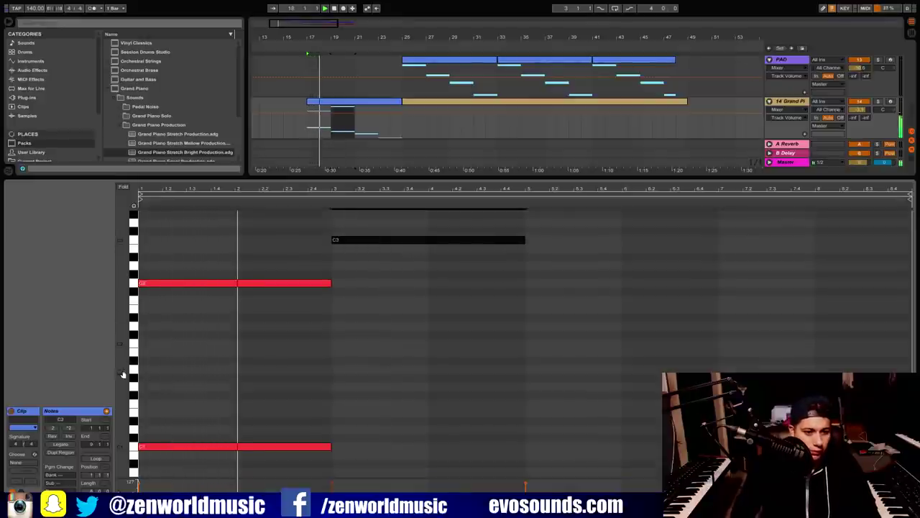
pyautogui.moveTo(124, 375); pyautogui.dragTo(108, 375)
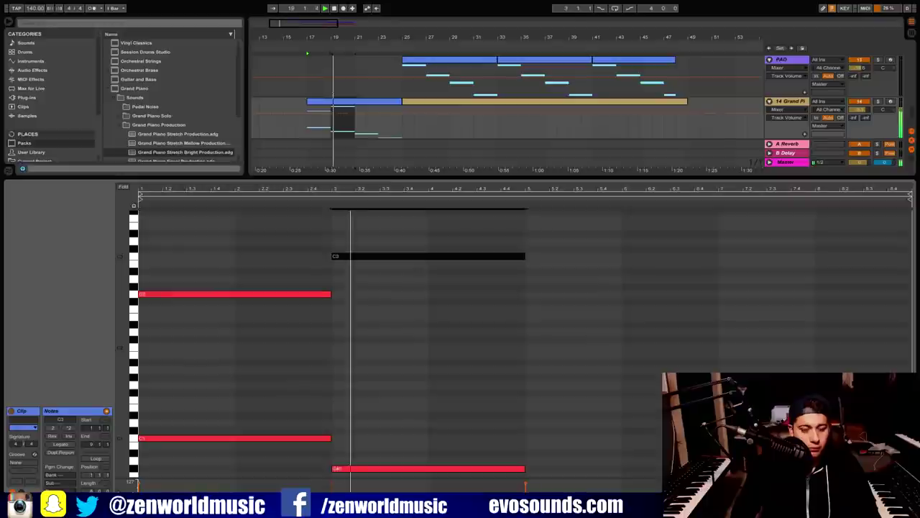
pyautogui.scroll(-2, 488, 390)
pyautogui.scroll(-3, 488, 387)
pyautogui.scroll(4, 415, 310)
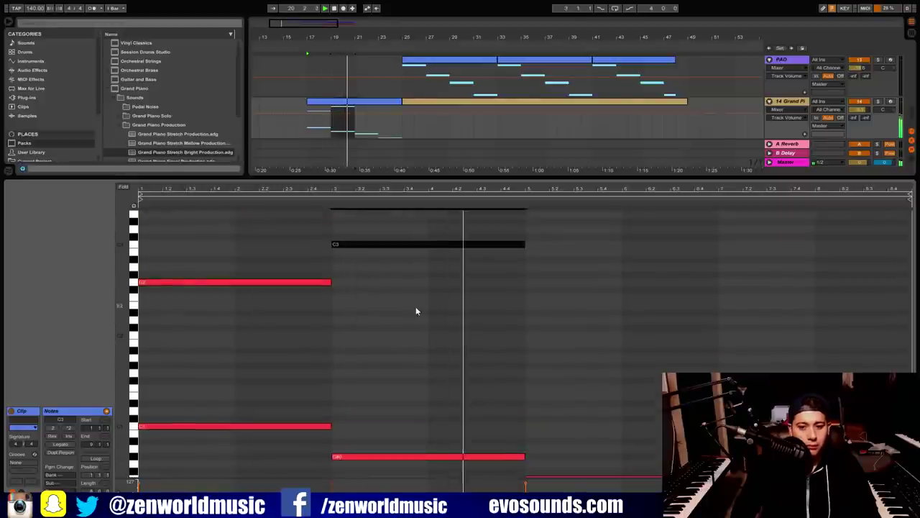
# Duplicate the C3 note into bar 5 of the clip and audition higher pitches up to G#3
pyautogui.hotkey('ctrl', 'd')
pyautogui.press('Up')
pyautogui.press('Up')
pyautogui.press('Up')
pyautogui.press('Up')
pyautogui.press('Up')
pyautogui.press('Up')
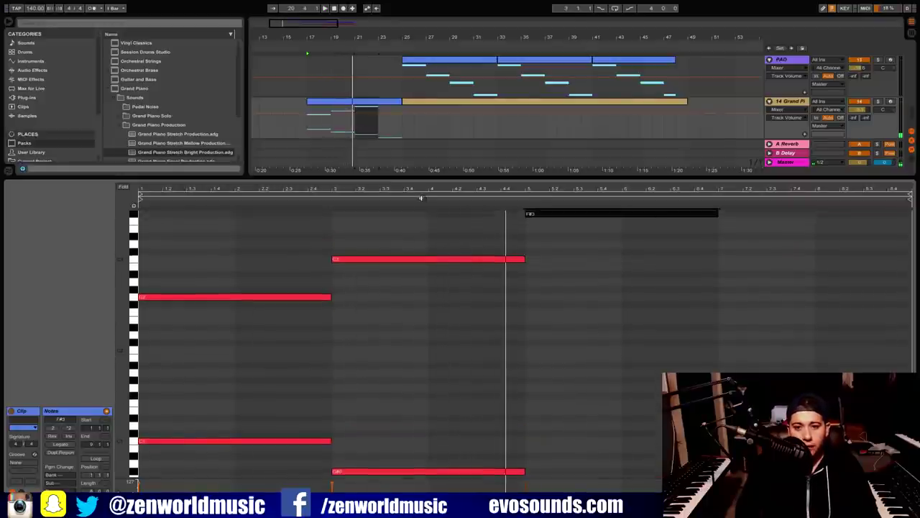
pyautogui.press('Down')
pyautogui.press('Up')
pyautogui.press('Up')
pyautogui.press('Up')
pyautogui.press('Up')
pyautogui.press('Up')
pyautogui.press('Up')
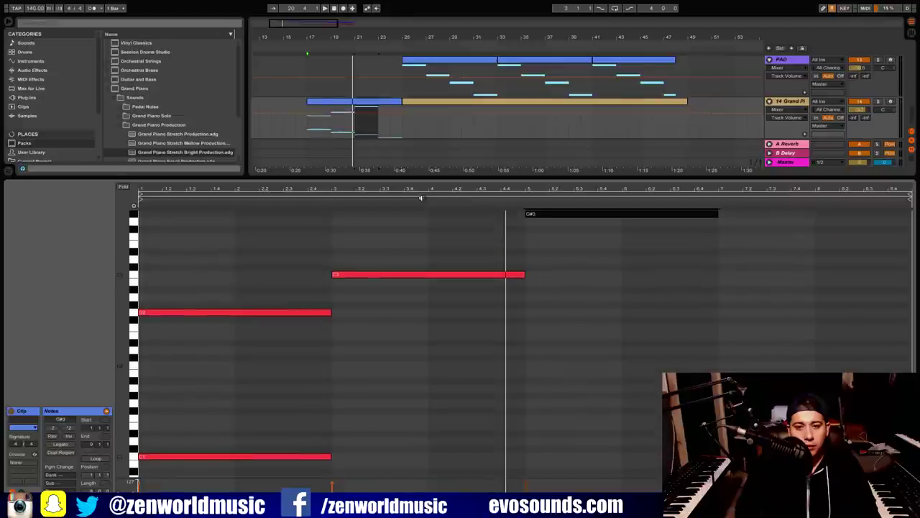
# Lower the upper note in bar 5 to C3 and play the clip from bar 17
pyautogui.press('Down')
pyautogui.press('Down')
pyautogui.press('Down')
pyautogui.press('Down')
pyautogui.press('Down')
pyautogui.press('Down')
pyautogui.press('Down')
pyautogui.press('Down')
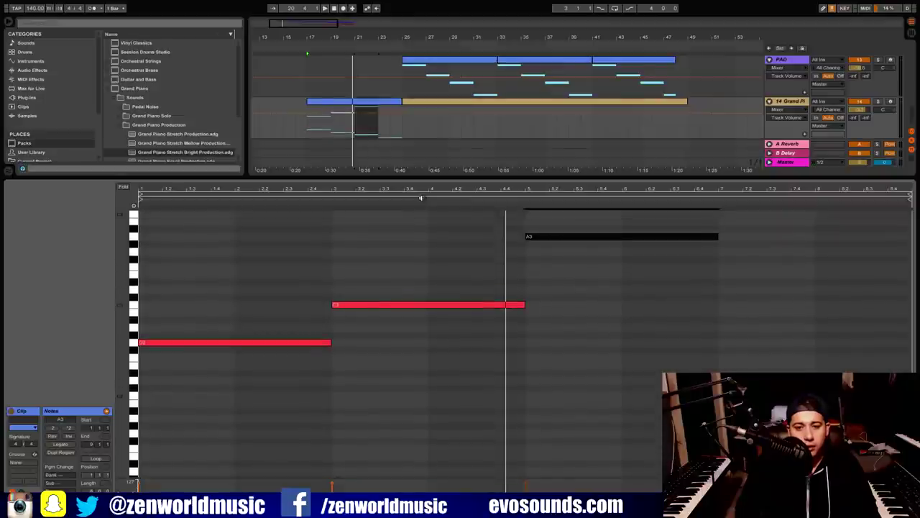
pyautogui.press('Down')
pyautogui.press('Down')
pyautogui.press('Down')
pyautogui.press('space')
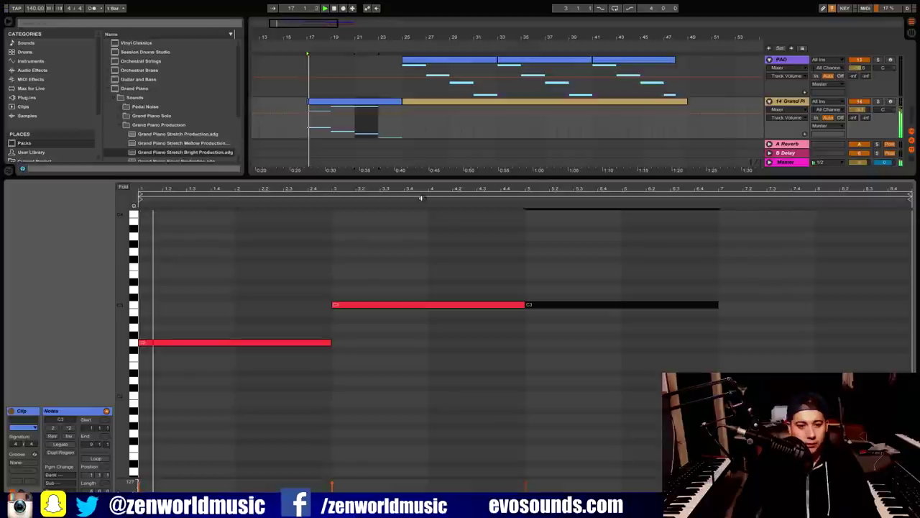
pyautogui.scroll(-3, 355, 286)
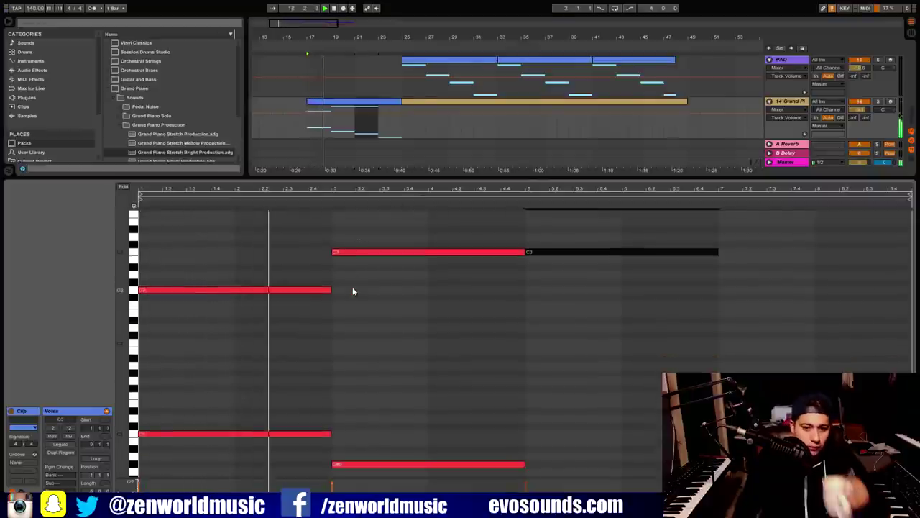
pyautogui.moveTo(123, 373); pyautogui.dragTo(103, 374)
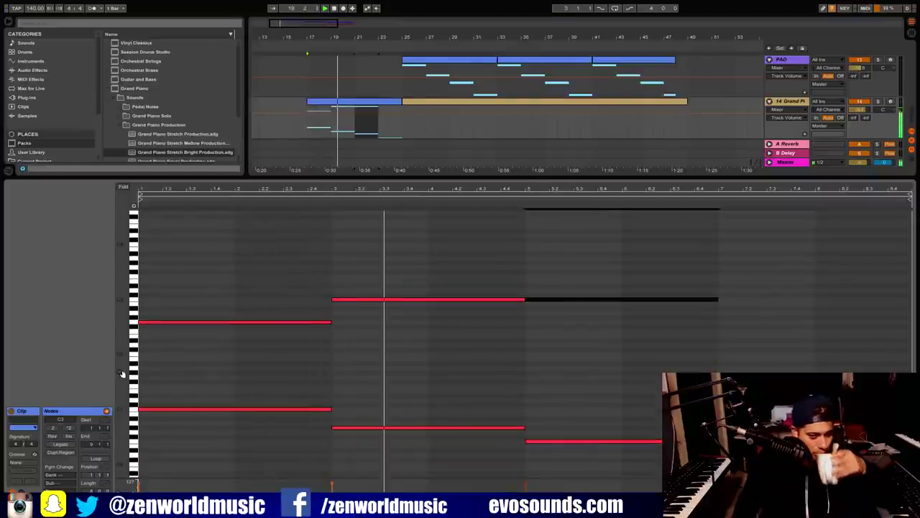
pyautogui.moveTo(124, 373); pyautogui.dragTo(133, 374)
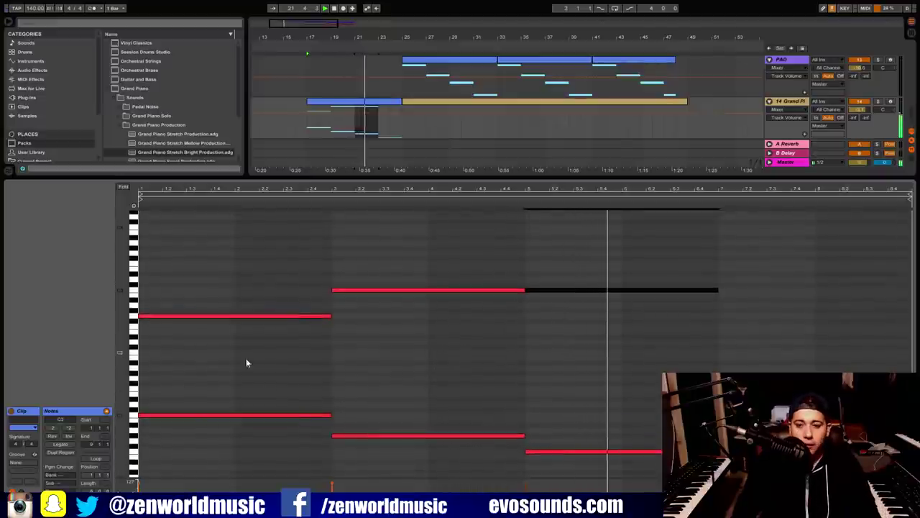
pyautogui.scroll(-3, 609, 395)
# Duplicate the bar 5 C3 note into bar 7, lower the copy to D#2 and play the clip from bar 17
pyautogui.click(747, 424)
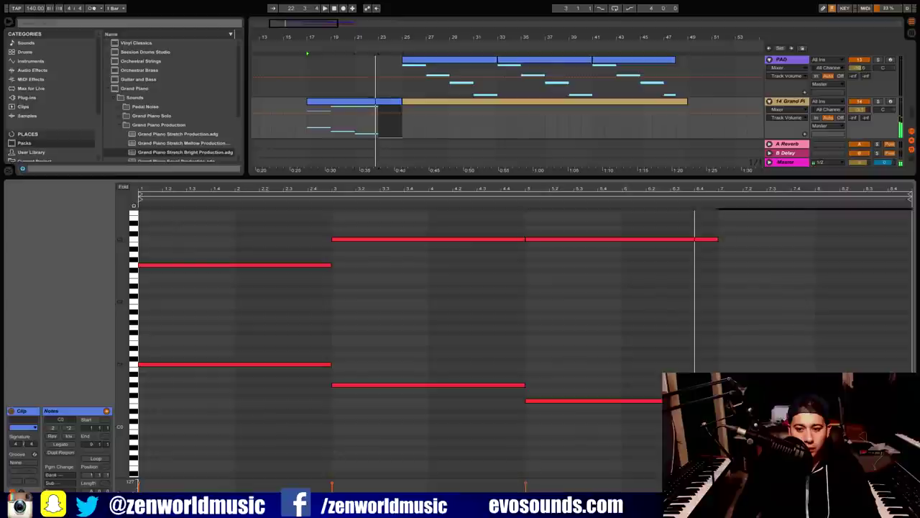
pyautogui.press('space')
pyautogui.scroll(2, 793, 287)
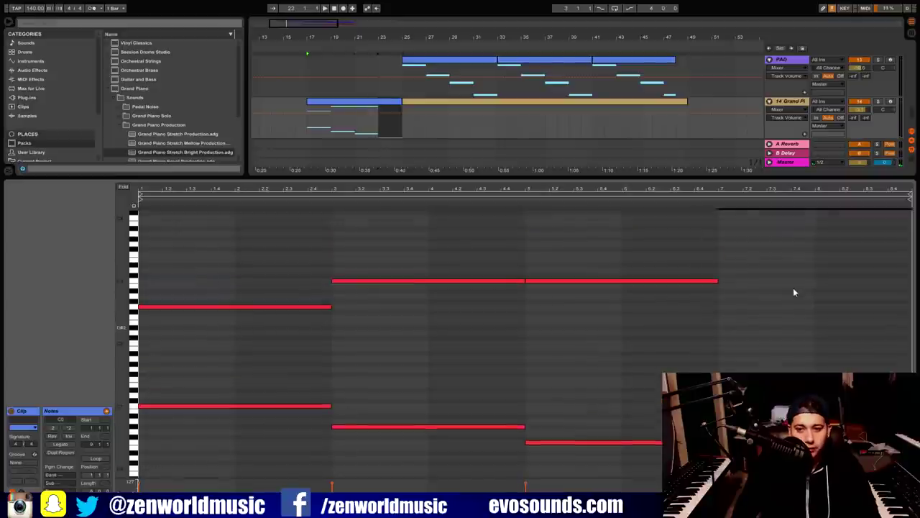
pyautogui.click(578, 281)
pyautogui.hotkey('ctrl', 'd')
pyautogui.press('Down')
pyautogui.press('Down')
pyautogui.press('Down')
pyautogui.press('Down')
pyautogui.press('Down')
pyautogui.press('Down')
pyautogui.press('Down')
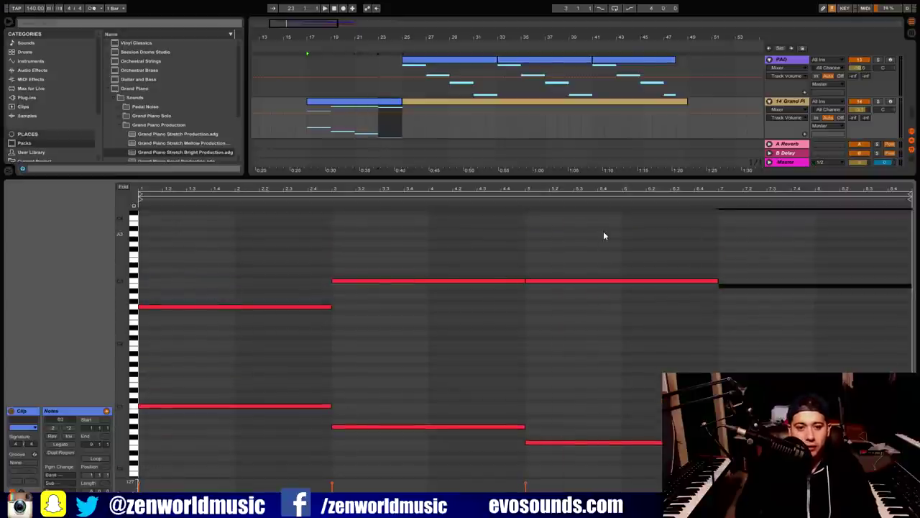
pyautogui.press('Down')
pyautogui.press('Down')
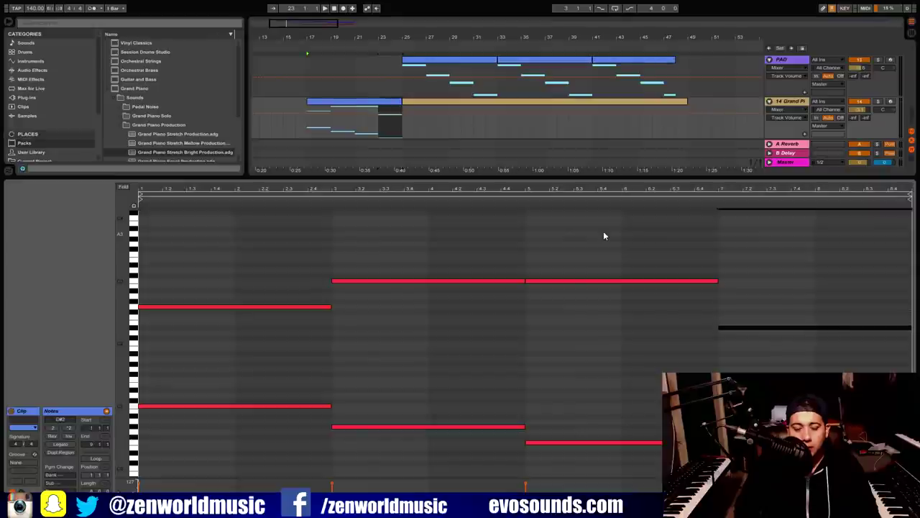
pyautogui.press('space')
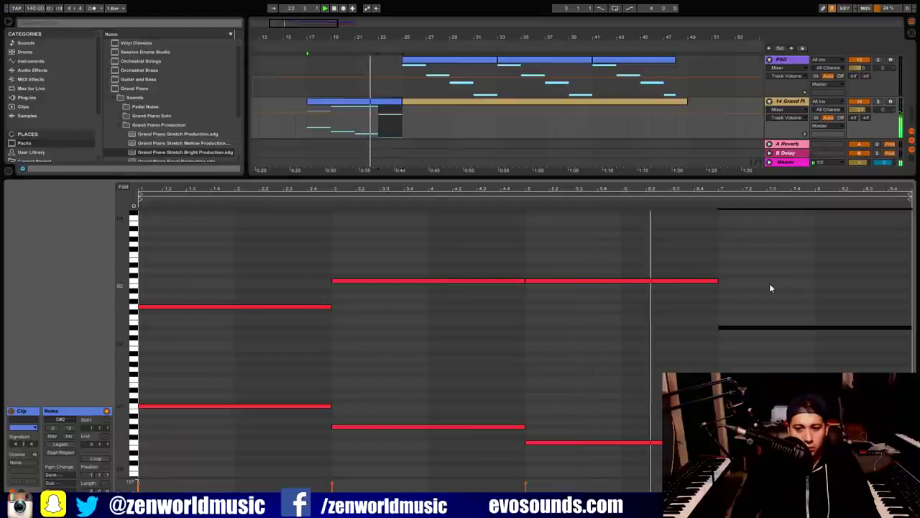
# Duplicate the piano clip from bar 17 to bar 25, look at the PAD clip above it and open the copy's notes
pyautogui.click(361, 105)
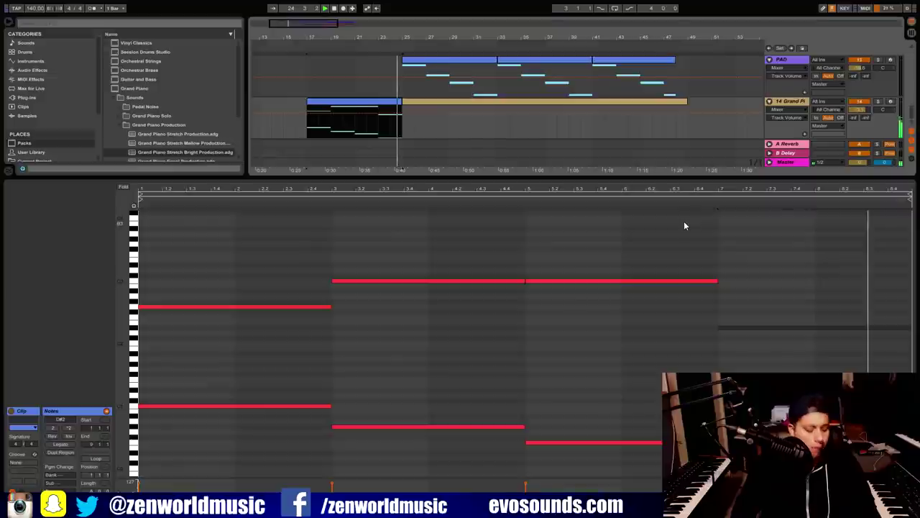
pyautogui.hotkey('ctrl', 'd')
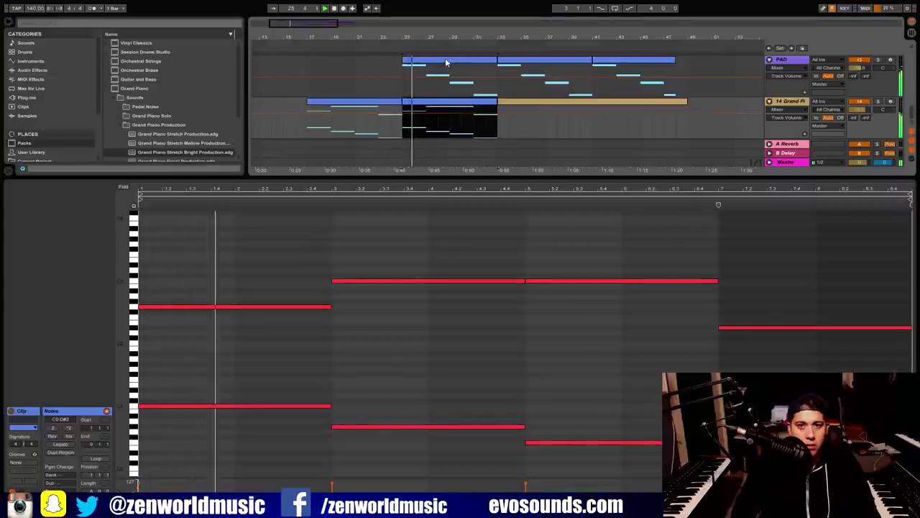
pyautogui.click(467, 91)
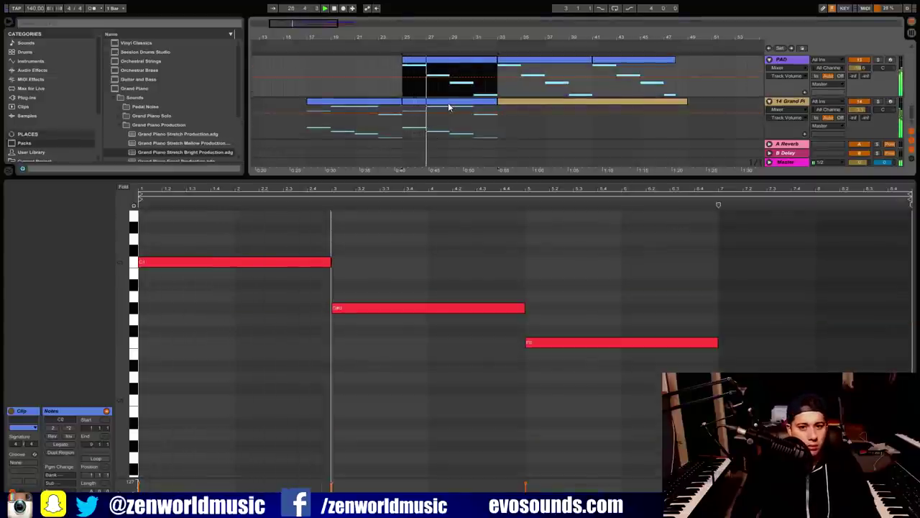
pyautogui.click(449, 107)
# Raise the upper note in bar 5 of the duplicated piano clip to D#3 during playback
pyautogui.click(540, 280)
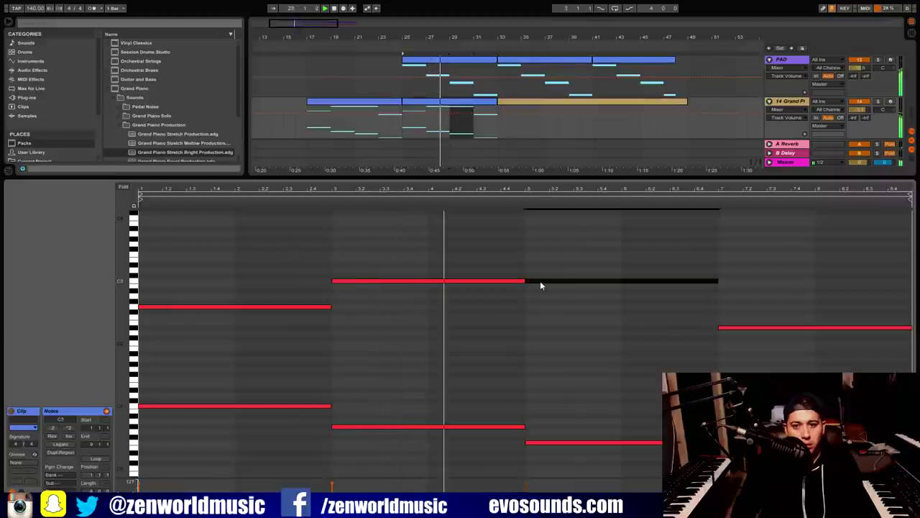
pyautogui.press('Up')
pyautogui.press('Up')
pyautogui.press('Up')
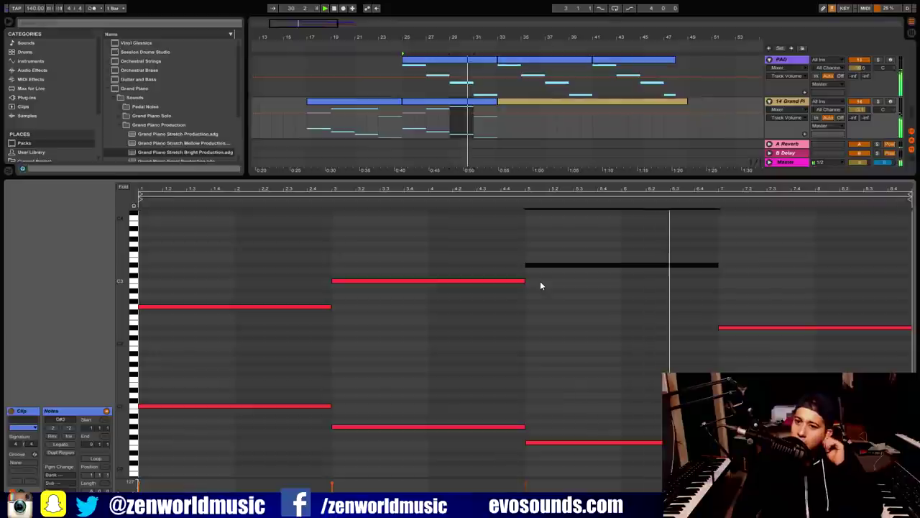
# Raise the upper note in bar 7 of the duplicated piano clip by an octave, audition nearby pitches and set it to F3
pyautogui.click(775, 328)
pyautogui.hotkey('shift', 'Up')
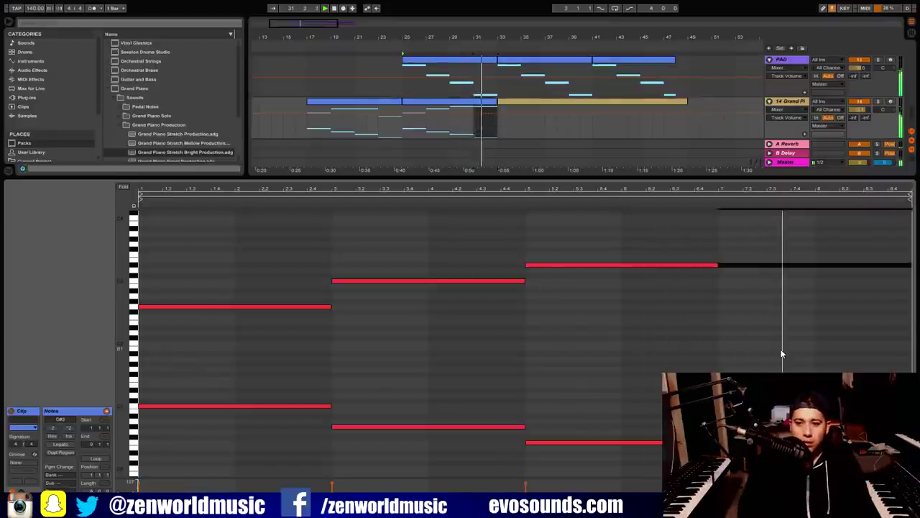
pyautogui.press('Up')
pyautogui.press('Up')
pyautogui.press('Down')
pyautogui.press('Down')
pyautogui.press('Down')
pyautogui.press('Down')
pyautogui.press('Down')
pyautogui.press('Down')
pyautogui.press('Down')
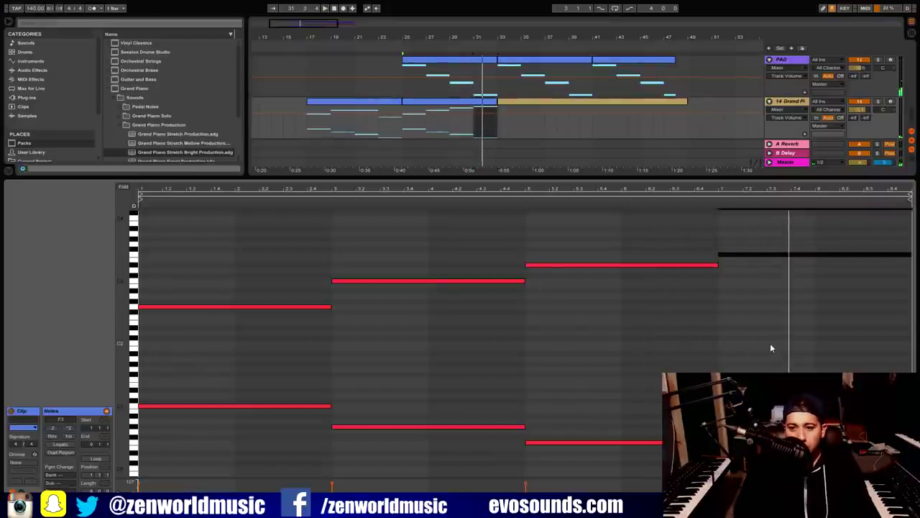
# Lower the upper note in bar 7 of the piano clip at bar 25 to C3 and play the clip
pyautogui.click(400, 281)
pyautogui.click(561, 282)
pyautogui.click(563, 265)
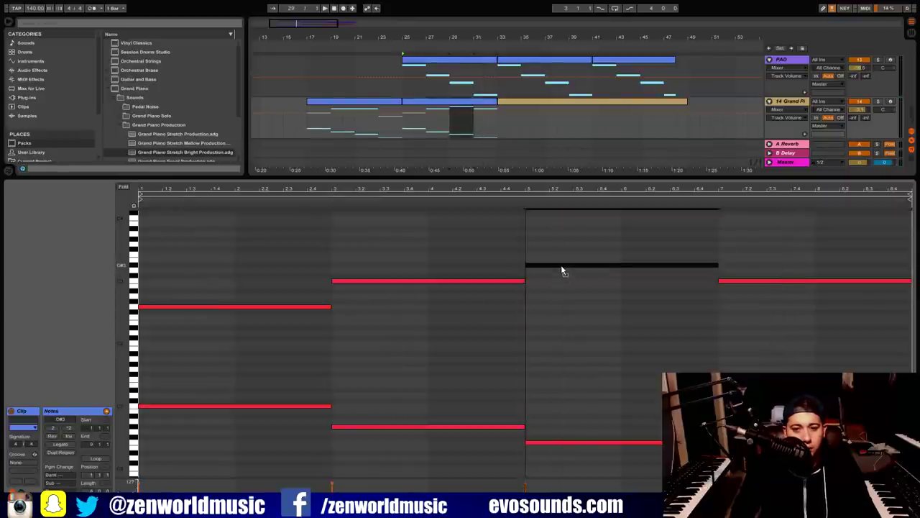
pyautogui.press('space')
pyautogui.scroll(3, 480, 322)
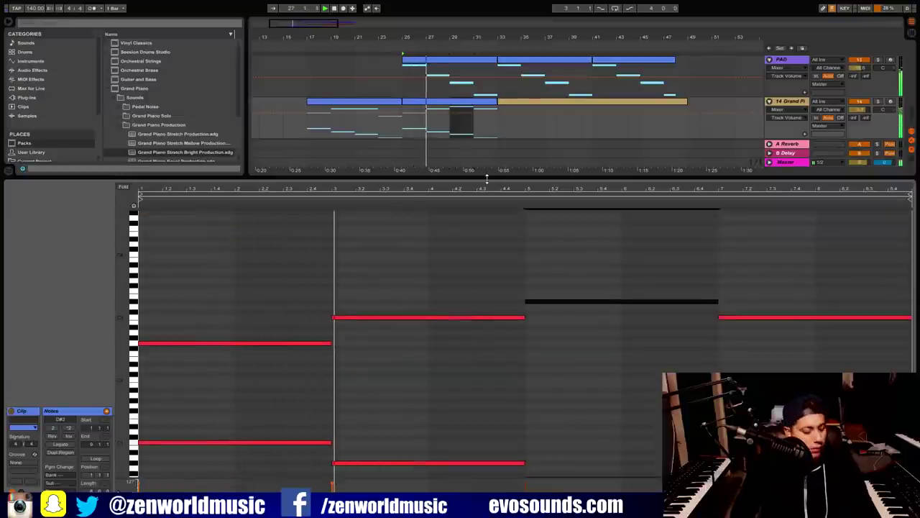
# Duplicate the piano clip at bar 25 to bars 33 and 41
pyautogui.click(468, 106)
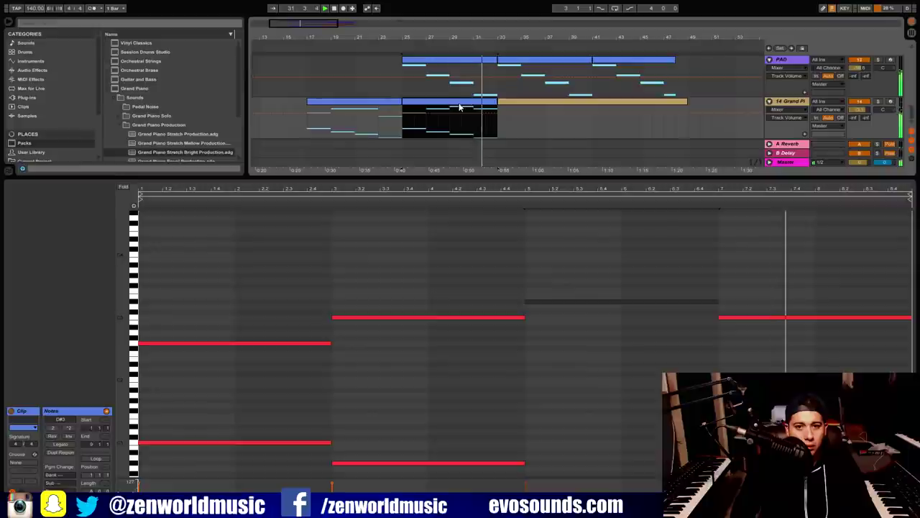
pyautogui.hotkey('ctrl', 'd')
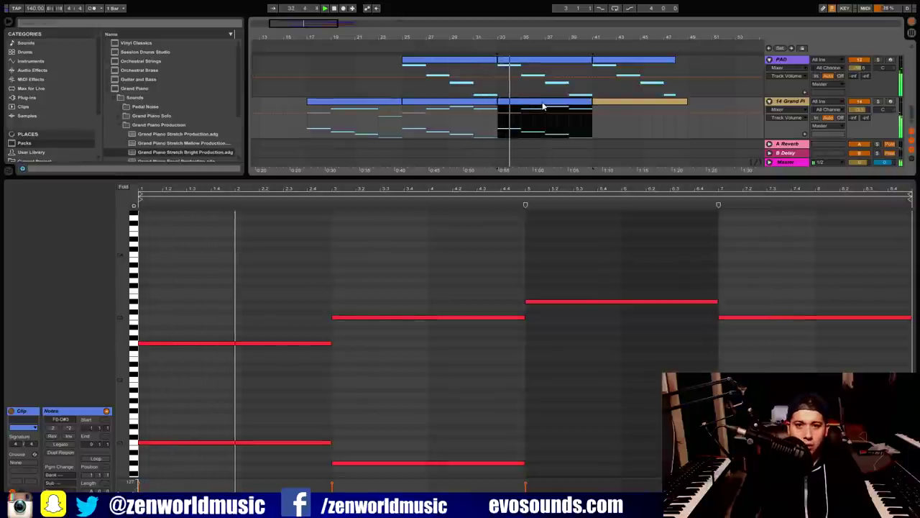
pyautogui.hotkey('ctrl', 'd')
# In the piano clip at bar 33, lower the upper note in bar 5 to G#2 and the one in bar 7 to C2
pyautogui.moveTo(610, 175); pyautogui.dragTo(611, 489)
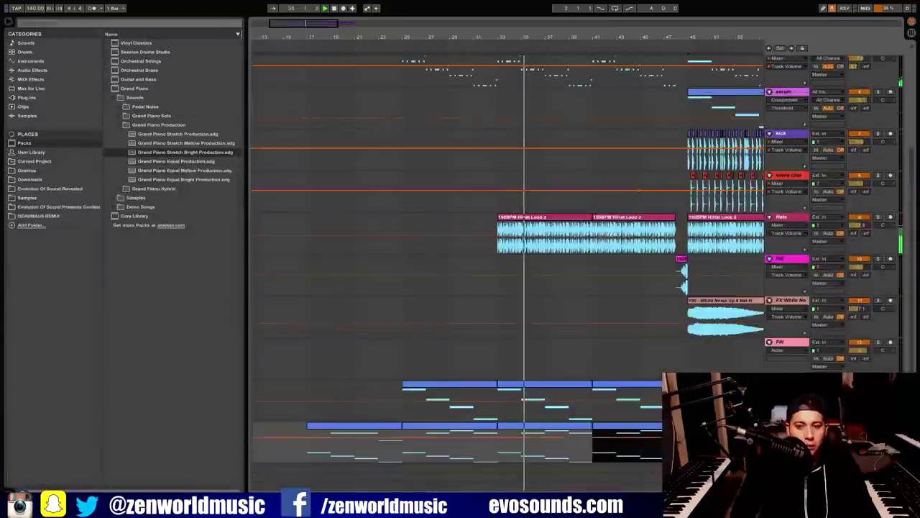
pyautogui.scroll(3, 621, 222)
pyautogui.scroll(-3, 620, 208)
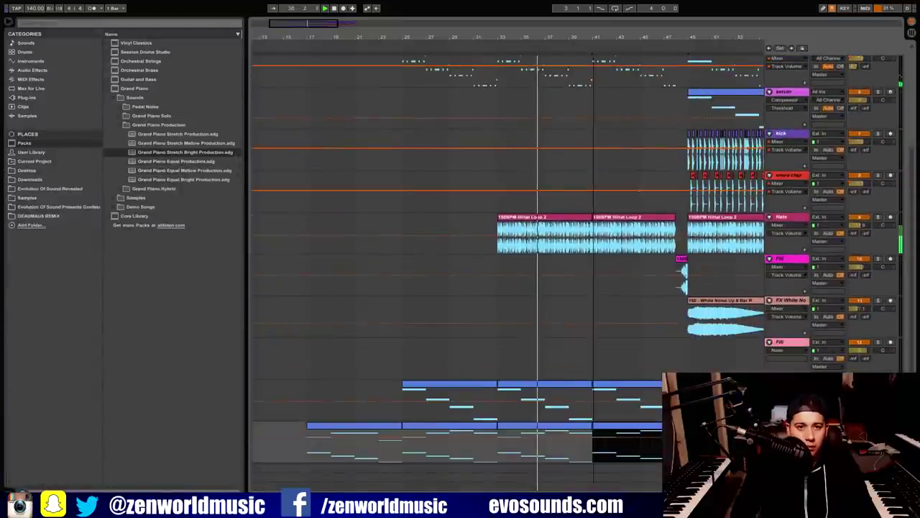
pyautogui.moveTo(621, 38); pyautogui.dragTo(518, 31)
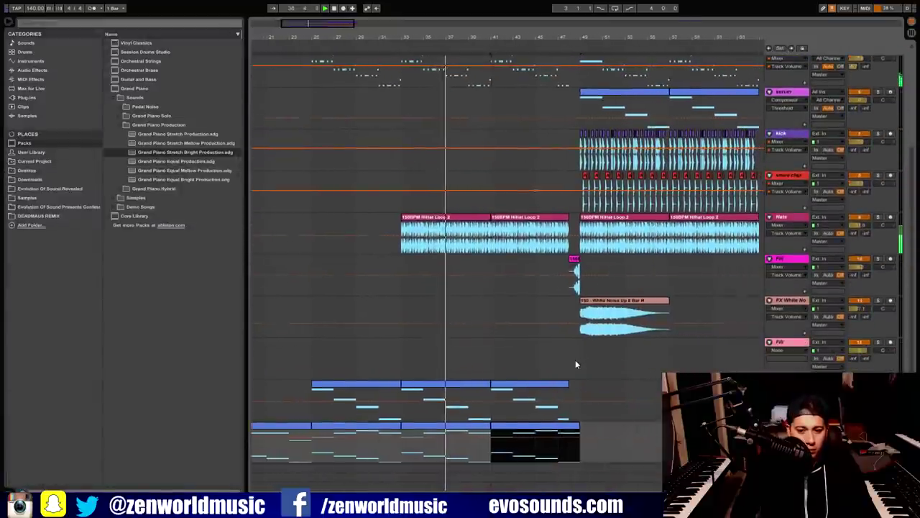
pyautogui.doubleClick(468, 429)
pyautogui.moveTo(528, 403); pyautogui.dragTo(528, 148)
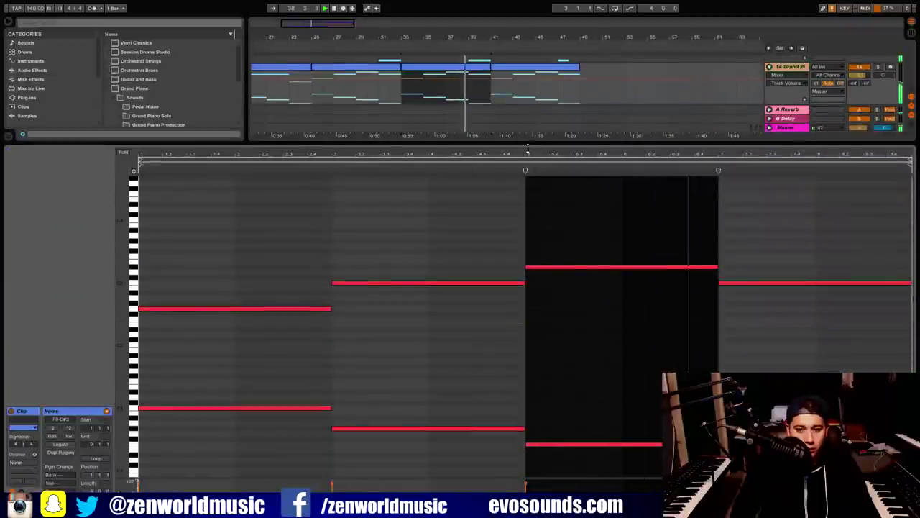
pyautogui.click(667, 235)
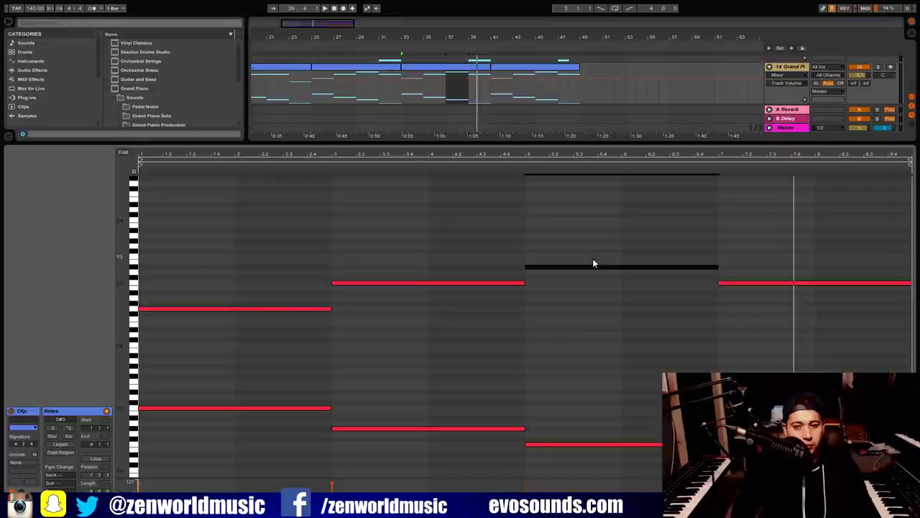
pyautogui.press('Down')
pyautogui.press('Down')
pyautogui.press('Down')
pyautogui.press('Down')
pyautogui.press('Down')
pyautogui.press('Down')
pyautogui.press('Down')
pyautogui.press('space')
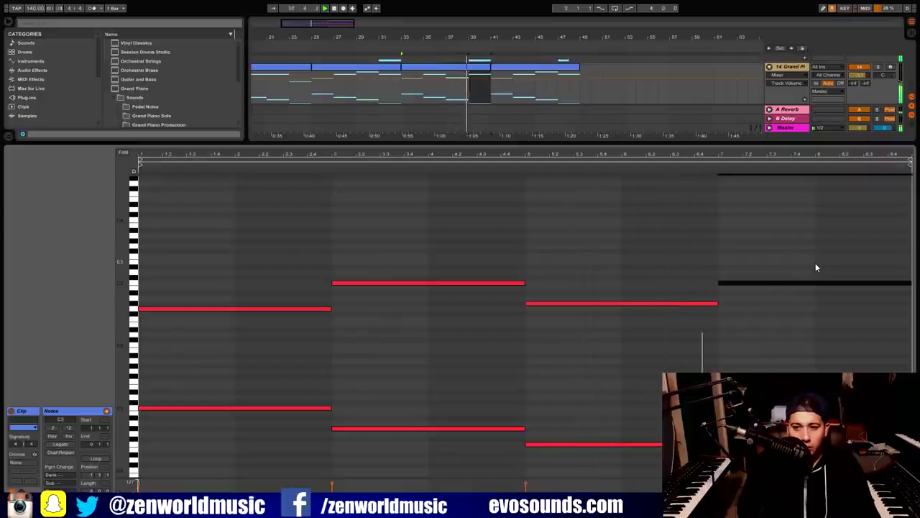
pyautogui.click(454, 68)
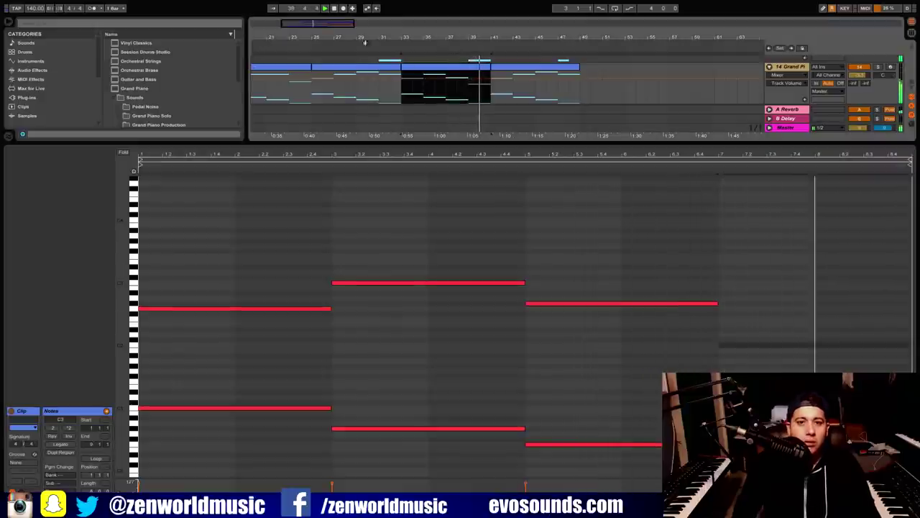
# Lower the upper note in bar 5 of the first piano clip, at bar 17, to G#2
pyautogui.moveTo(355, 40); pyautogui.dragTo(399, 33)
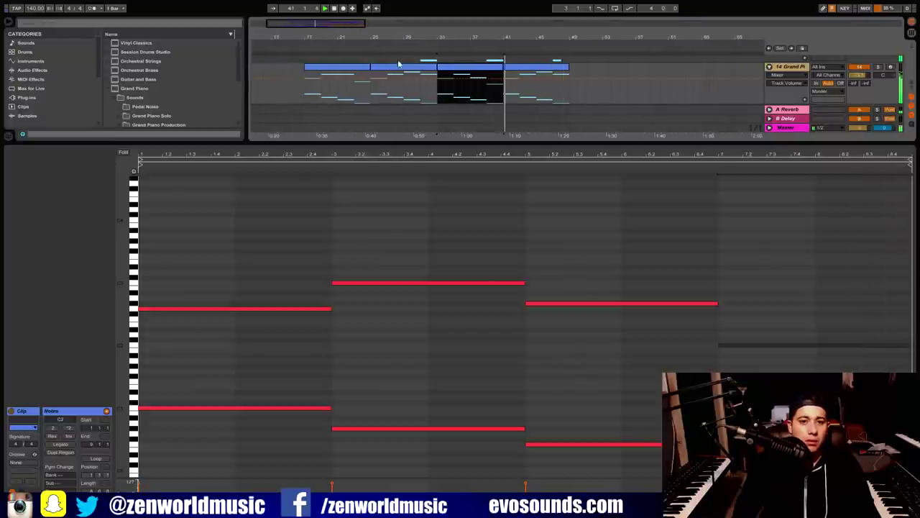
pyautogui.moveTo(437, 100); pyautogui.dragTo(309, 91)
pyautogui.click(335, 68)
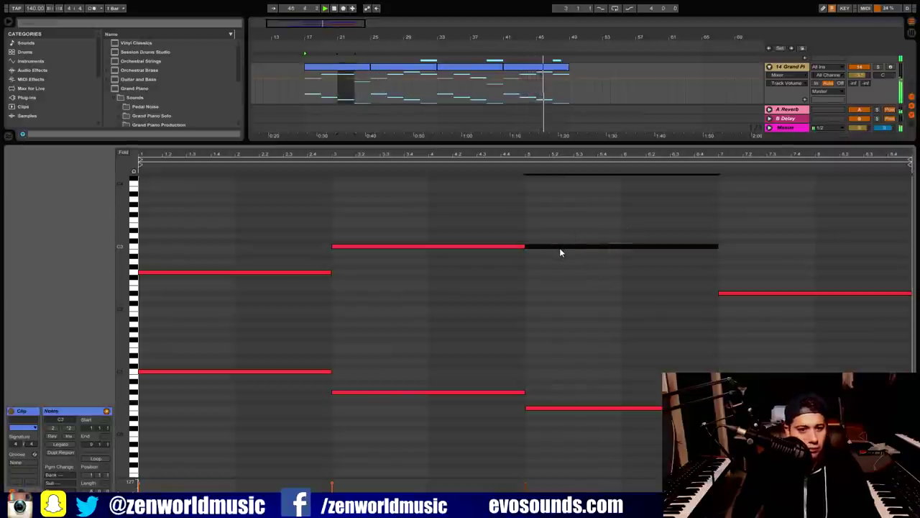
pyautogui.press('Down')
pyautogui.press('Down')
pyautogui.press('Down')
pyautogui.press('Down')
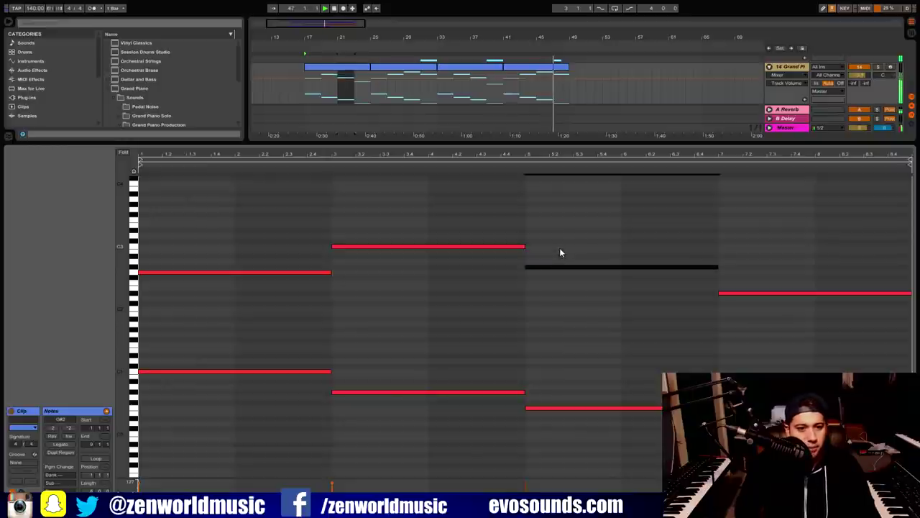
# Duplicate the bar 17 piano clip three times over the clips at bars 25, 33 and 41
pyautogui.click(362, 69)
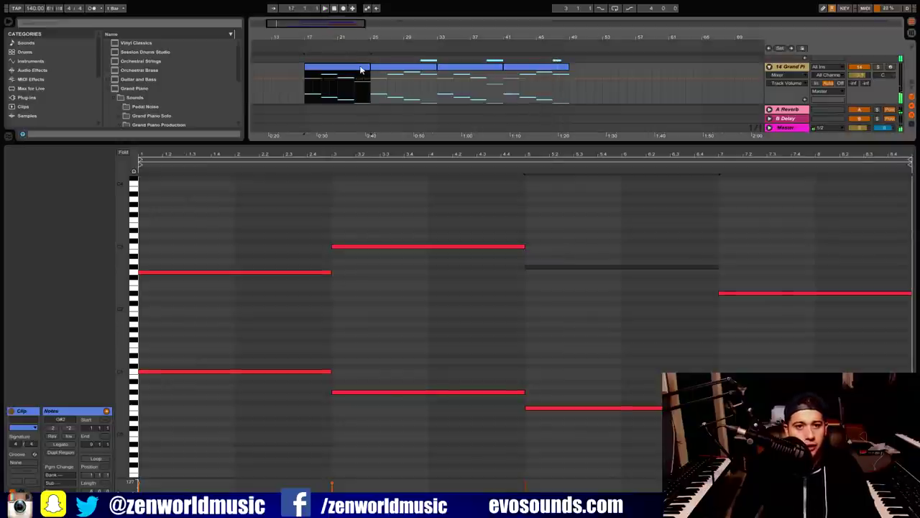
pyautogui.hotkey('ctrl', 'd')
pyautogui.hotkey('ctrl', 'd')
pyautogui.hotkey('ctrl', 'd')
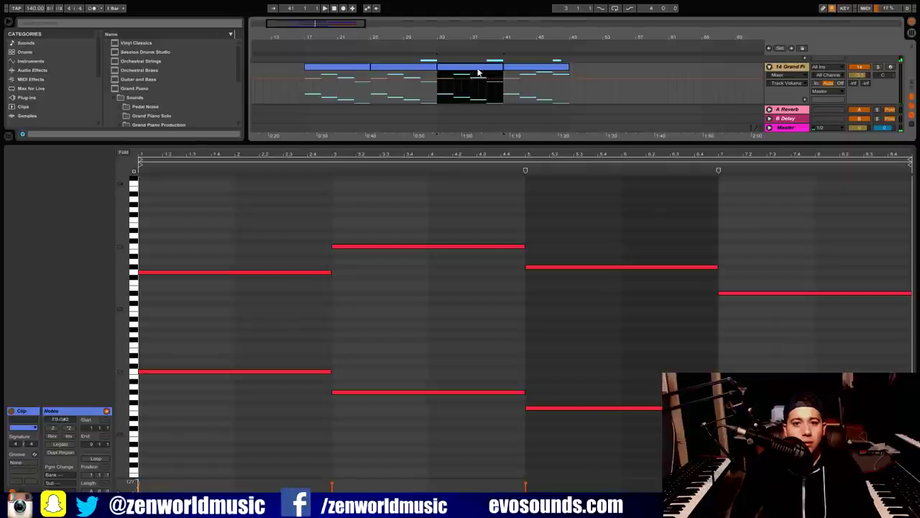
# Play the arrangement from bar 17 and check the upper notes of the first piano clip, especially bars 5 and 7
pyautogui.click(306, 93)
pyautogui.moveTo(386, 142); pyautogui.dragTo(386, 501)
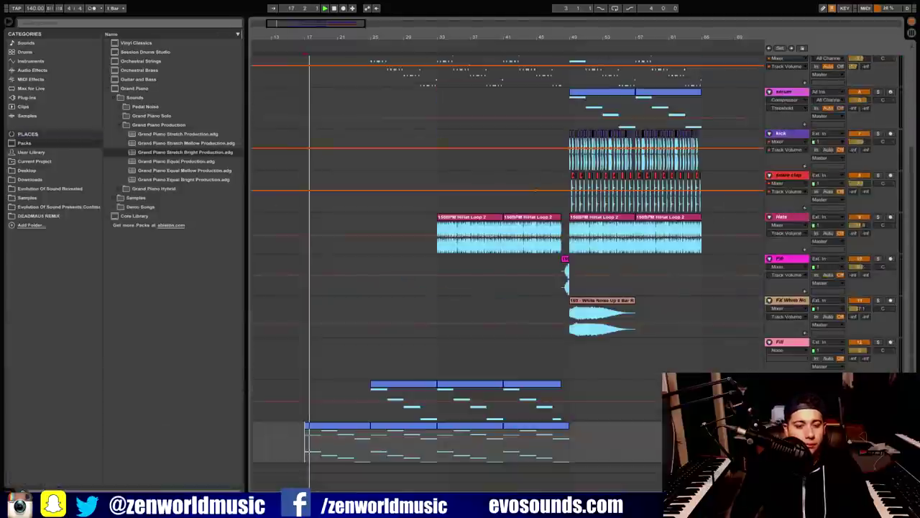
pyautogui.click(342, 429)
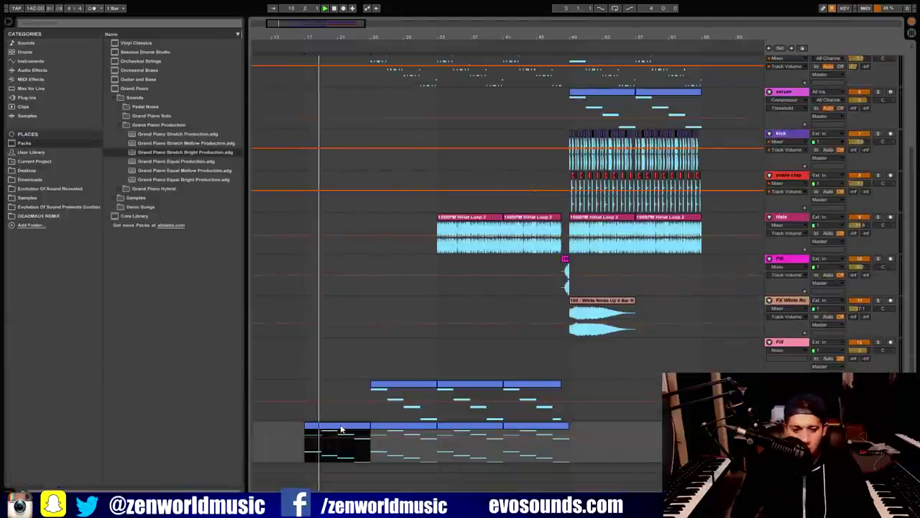
pyautogui.doubleClick(342, 429)
pyautogui.moveTo(420, 399); pyautogui.dragTo(420, 144)
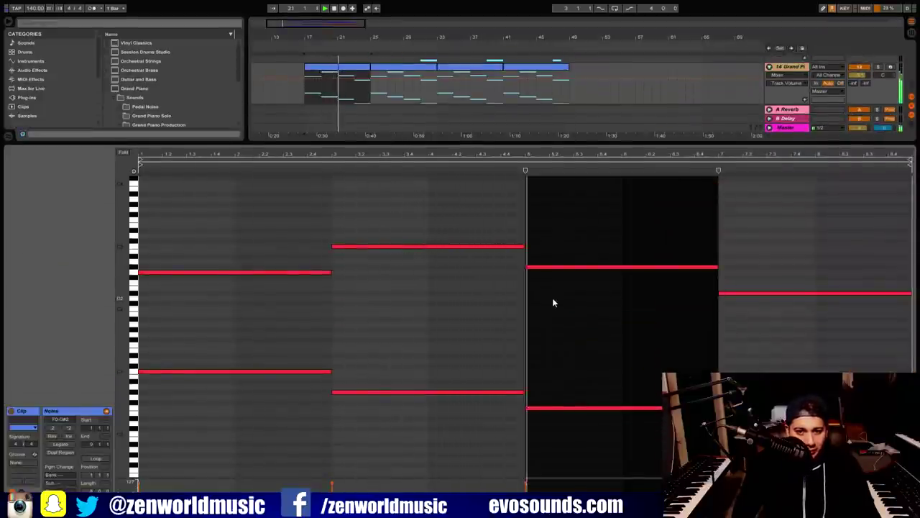
pyautogui.click(650, 304)
pyautogui.moveTo(740, 324); pyautogui.dragTo(781, 255)
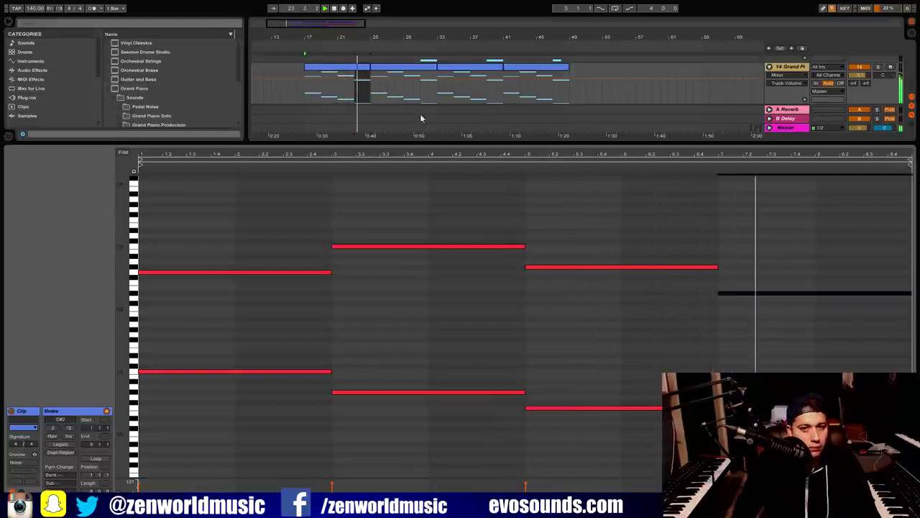
pyautogui.click(354, 68)
# Raise the upper note in bar 3 of the piano clip at bar 25 to D#3
pyautogui.click(385, 70)
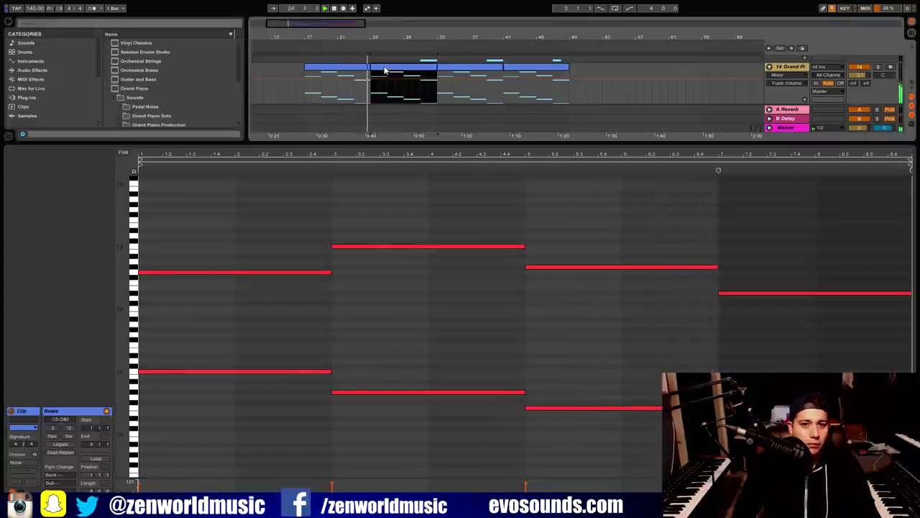
pyautogui.moveTo(333, 258); pyautogui.dragTo(365, 246)
pyautogui.press('Up')
pyautogui.press('Up')
pyautogui.press('Up')
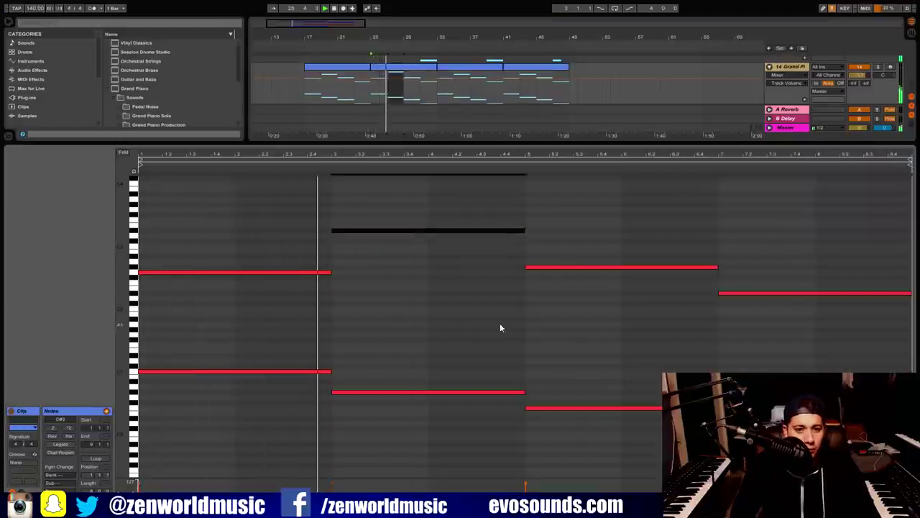
# Raise the upper note in bar 5 of the piano clip at bar 25 to D3
pyautogui.moveTo(523, 320); pyautogui.dragTo(603, 251)
pyautogui.press('Up')
pyautogui.press('Up')
pyautogui.press('Up')
pyautogui.press('Up')
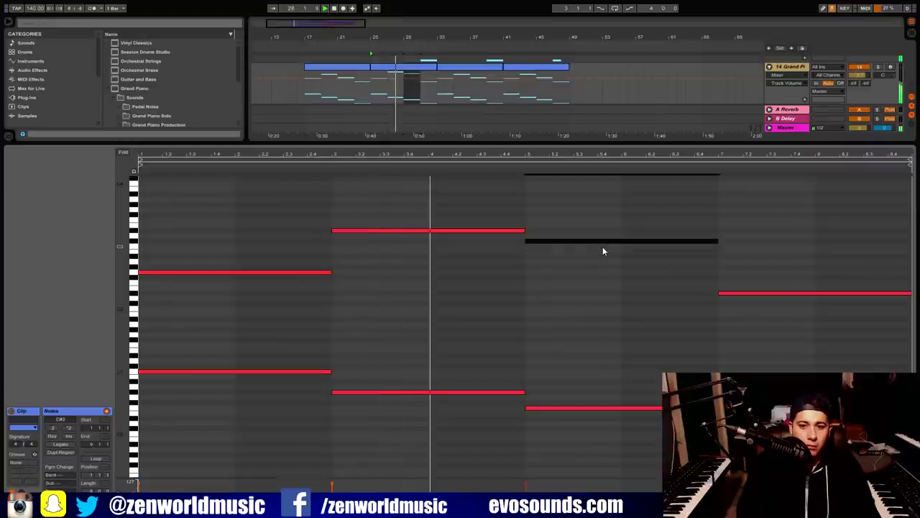
pyautogui.press('Up')
pyautogui.press('Up')
# Raise the upper note in bar 7 of the piano clip at bar 25 to C3 and check the bar 5 note against it
pyautogui.click(783, 292)
pyautogui.press('Up')
pyautogui.press('Up')
pyautogui.press('Up')
pyautogui.press('Up')
pyautogui.press('Up')
pyautogui.press('Up')
pyautogui.press('Up')
pyautogui.press('Up')
pyautogui.press('Up')
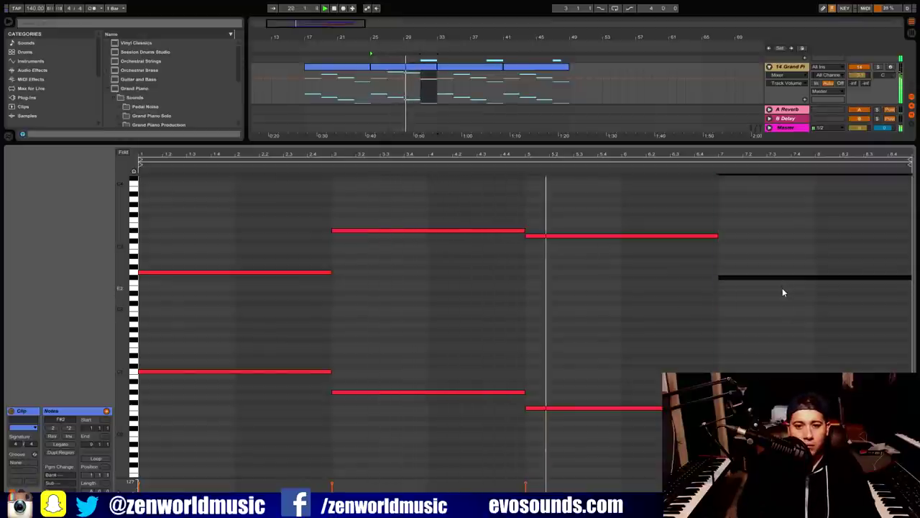
pyautogui.click(566, 236)
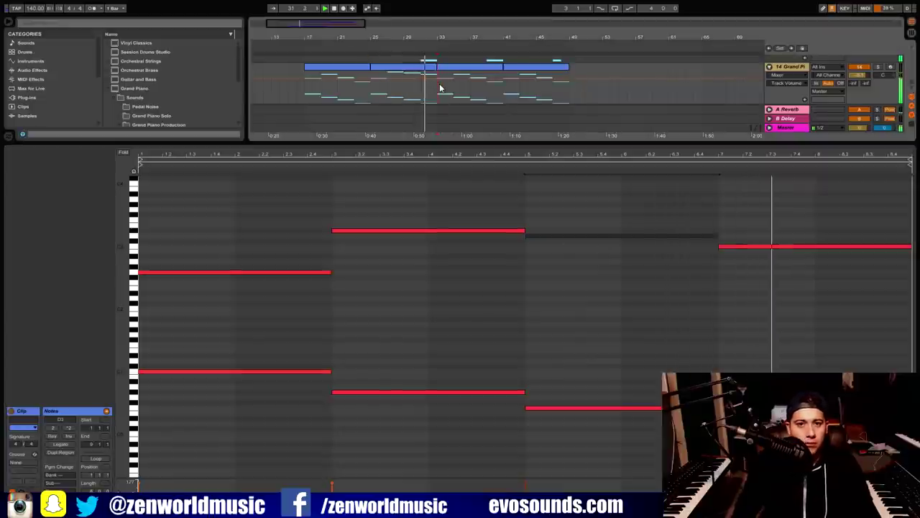
# Duplicate the two piano clips spanning bars 17 to 33 onto bars 33 to 49 and show the full arrangement
pyautogui.moveTo(437, 85); pyautogui.dragTo(303, 94)
pyautogui.hotkey('ctrl', 'd')
pyautogui.moveTo(468, 143); pyautogui.dragTo(518, 474)
pyautogui.scroll(3, 579, 241)
pyautogui.scroll(-3, 579, 241)
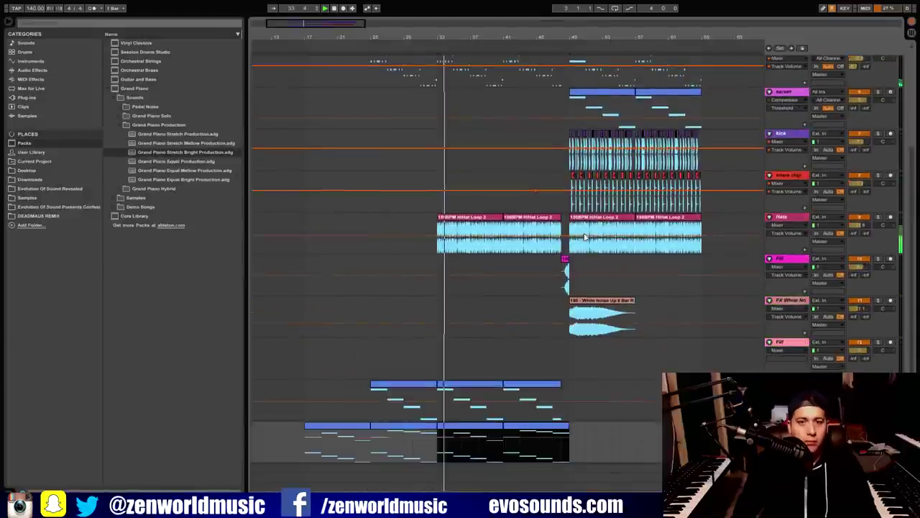
# Copy the piano clip at bar 33 onto the Supersaw track at bar 49 and duplicate it to bar 57
pyautogui.scroll(3, 496, 345)
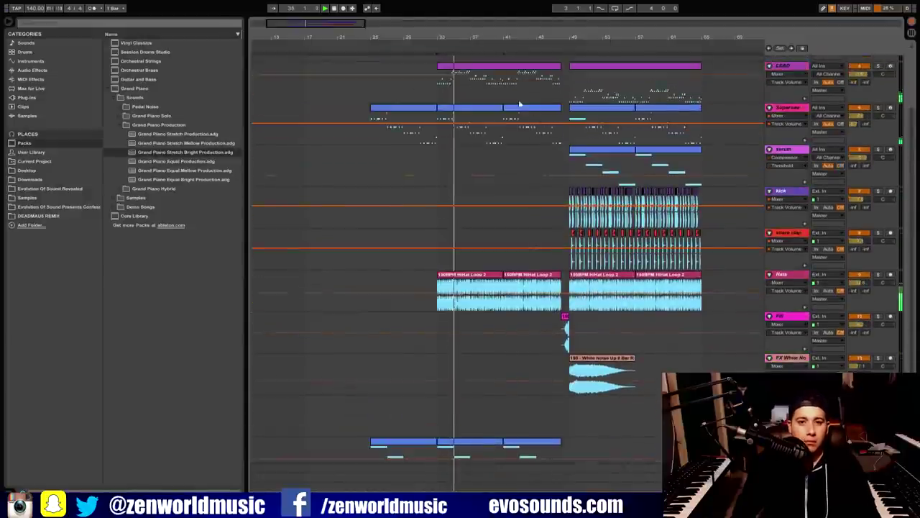
pyautogui.click(474, 66)
pyautogui.scroll(1, 518, 268)
pyautogui.scroll(1, 517, 267)
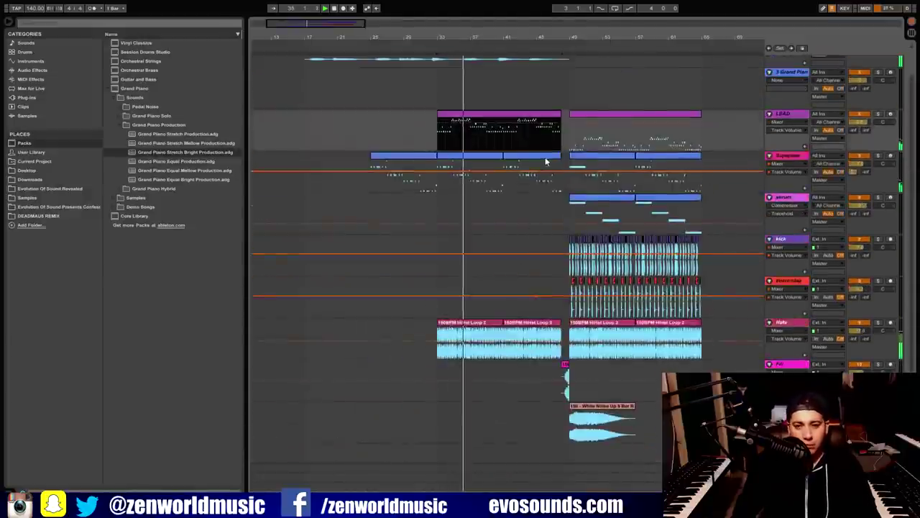
pyautogui.click(555, 146)
pyautogui.click(594, 156)
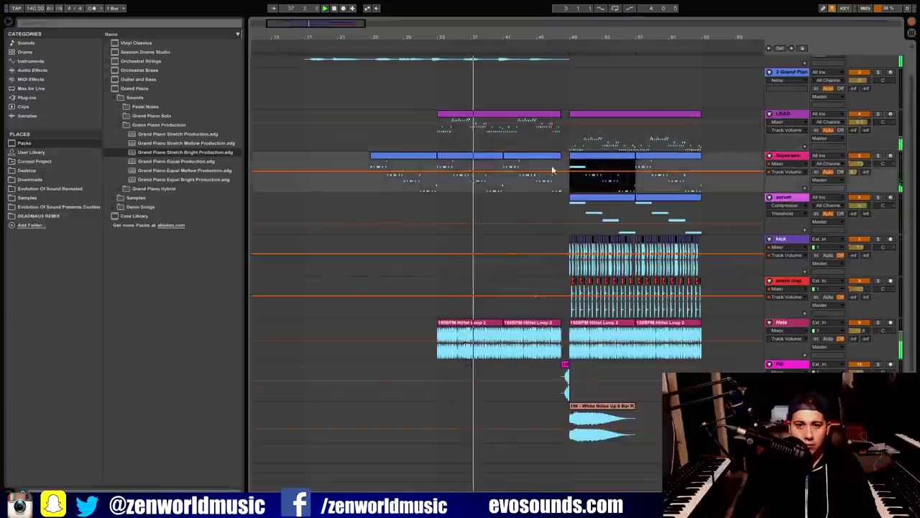
pyautogui.click(528, 180)
pyautogui.scroll(-4, 537, 237)
pyautogui.click(476, 428)
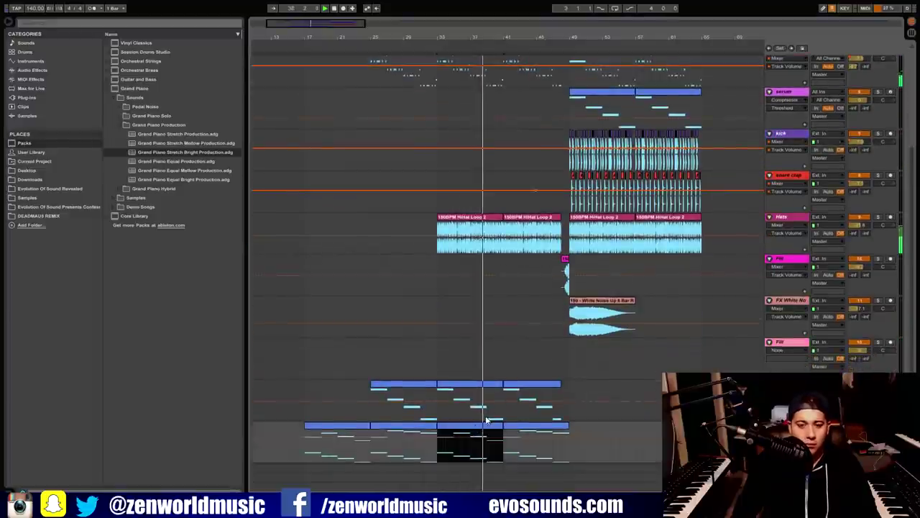
pyautogui.scroll(4, 597, 216)
pyautogui.click(572, 172)
pyautogui.hotkey('ctrl', 'v')
pyautogui.hotkey('ctrl', 'd')
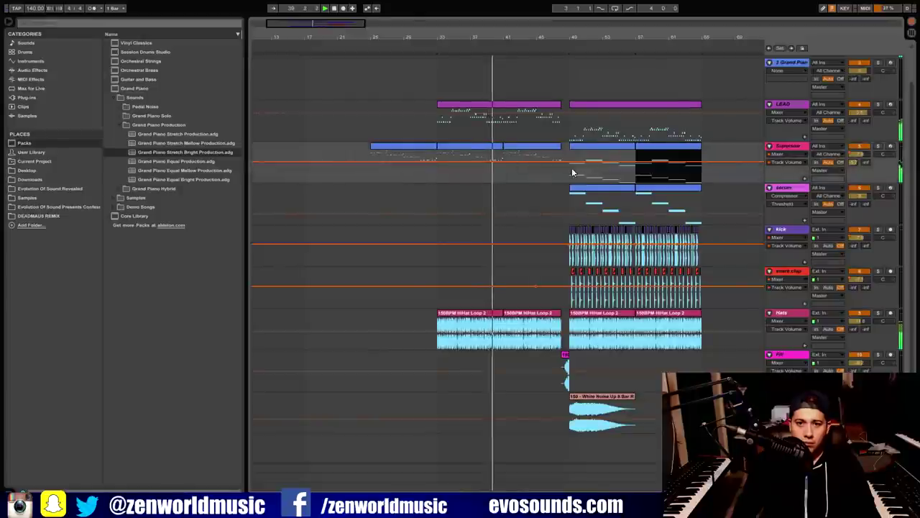
# Open Serum on the Supersaw track, adjust the sustain of Env 2 and Env 1, and close its window
pyautogui.doubleClick(796, 147)
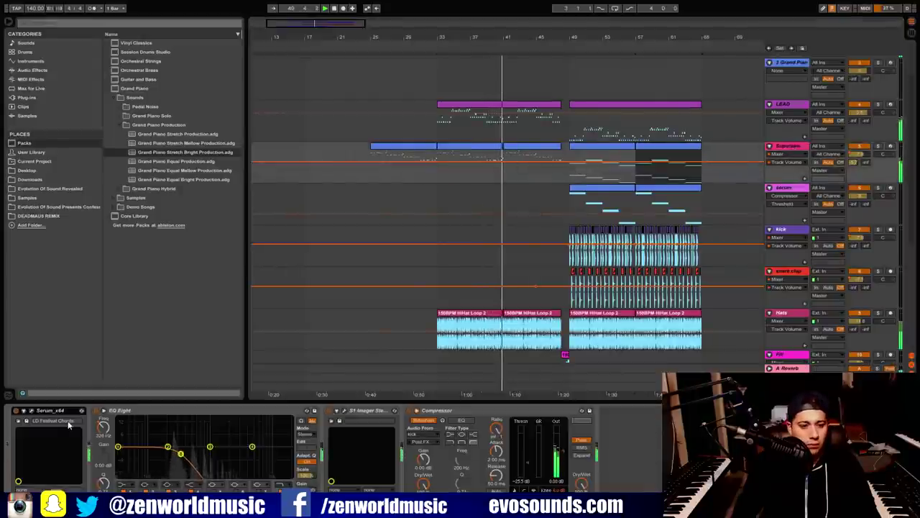
pyautogui.click(29, 411)
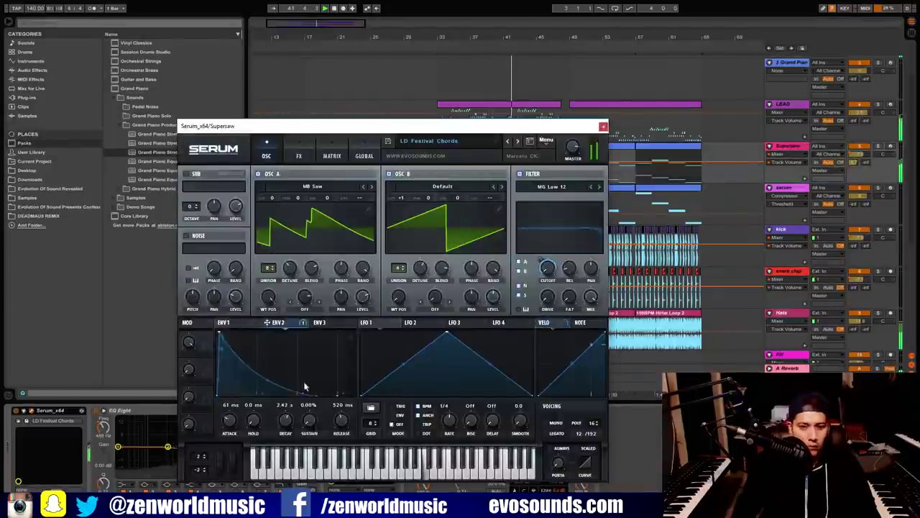
pyautogui.click(272, 322)
pyautogui.click(225, 322)
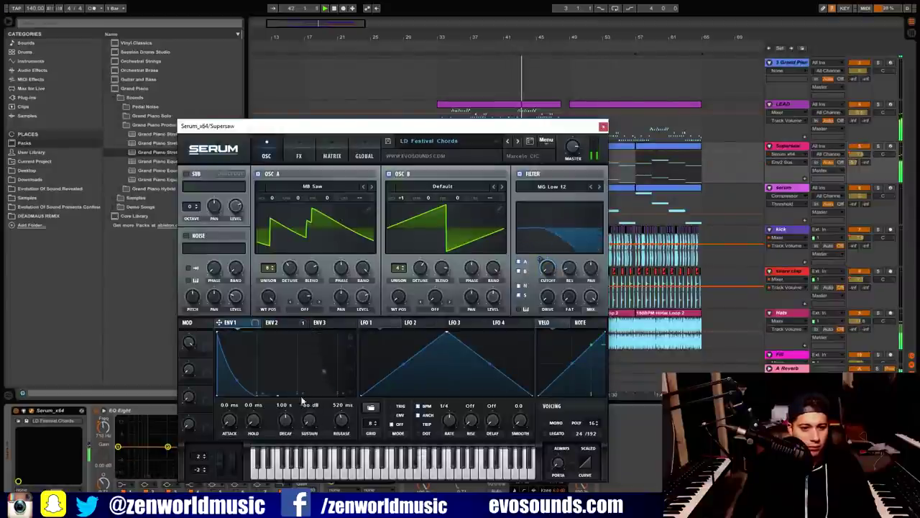
pyautogui.click(603, 126)
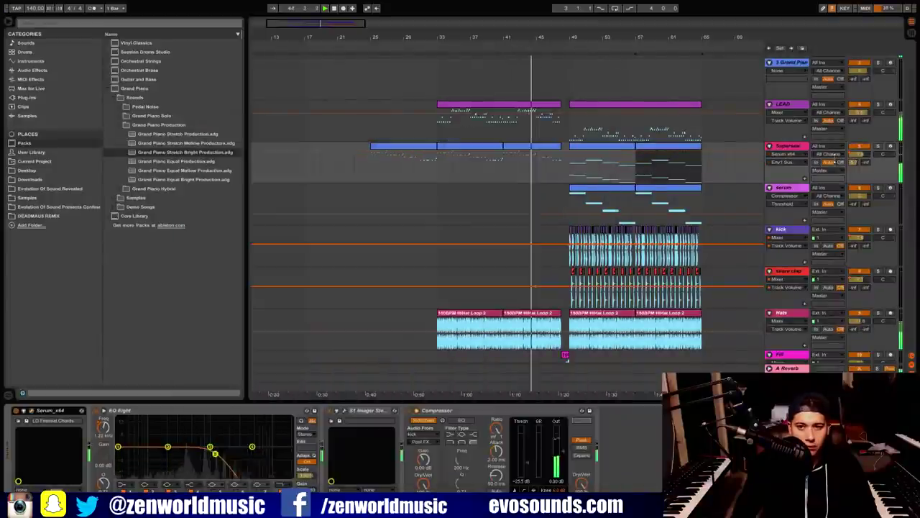
# Play the transition into the drop at bar 49 and view the lower tracks' clips, including the Grand Piano clip at bar 41
pyautogui.moveTo(365, 26); pyautogui.dragTo(371, 43)
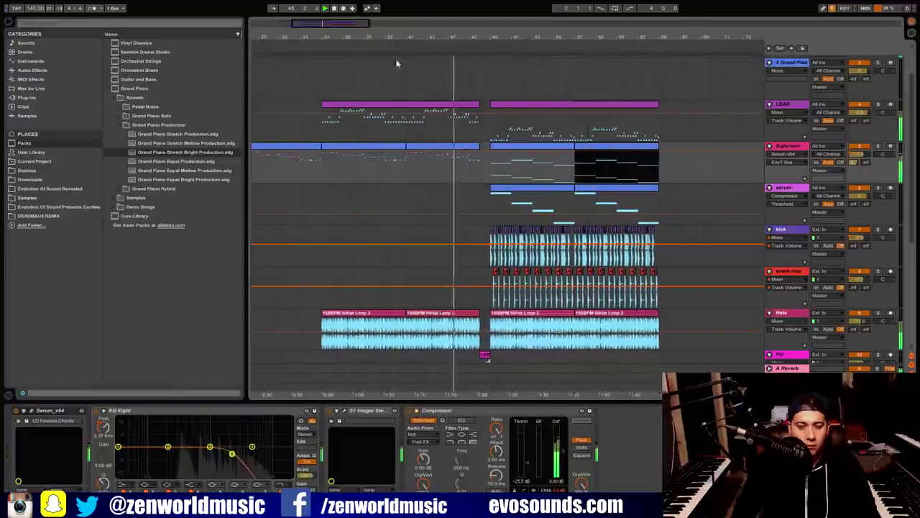
pyautogui.scroll(-5, 475, 236)
pyautogui.click(476, 330)
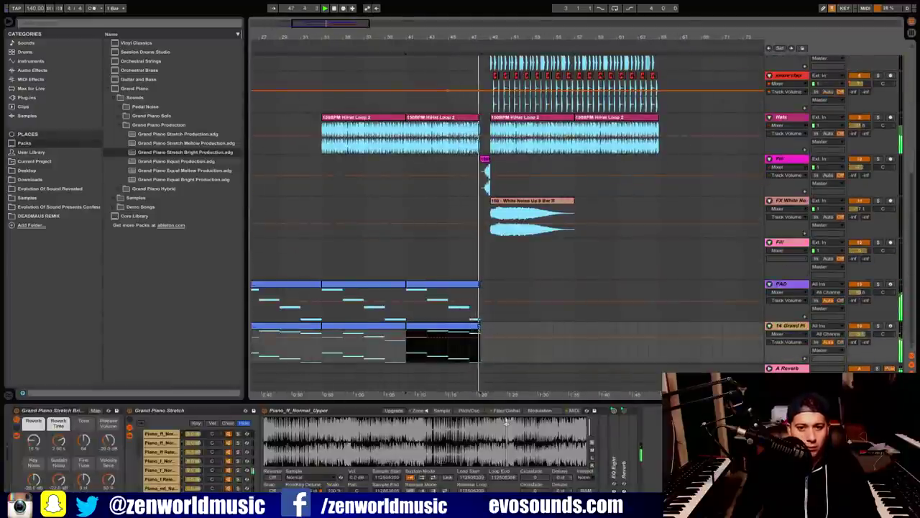
pyautogui.scroll(5, 525, 273)
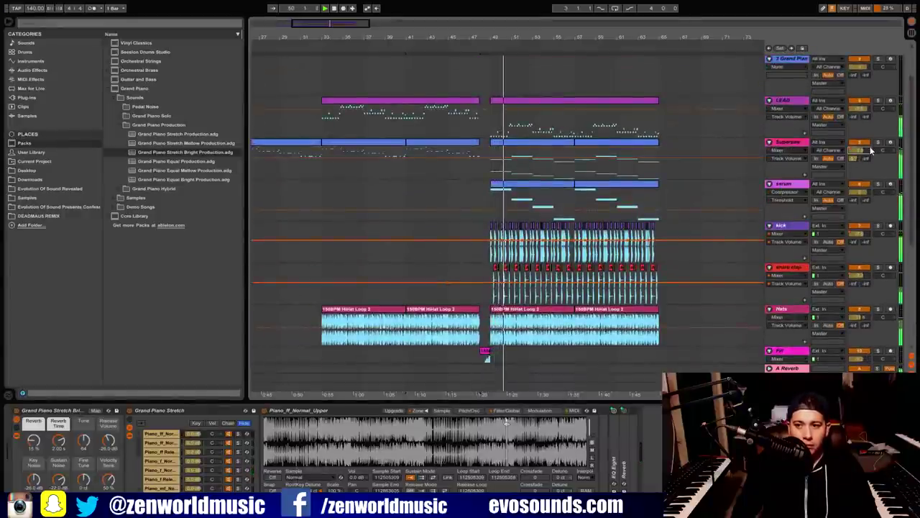
# Raise all notes of the Supersaw clip at bar 49 by one octave and audition the change
pyautogui.click(796, 145)
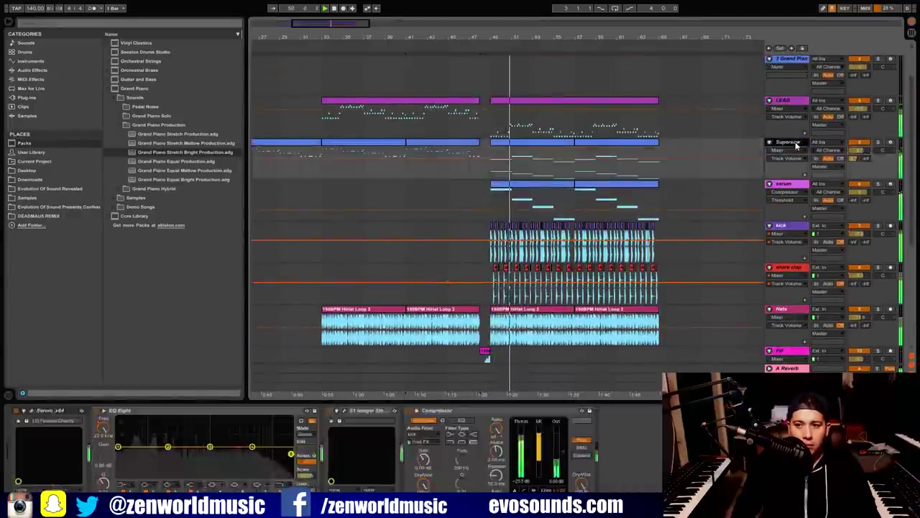
pyautogui.doubleClick(539, 151)
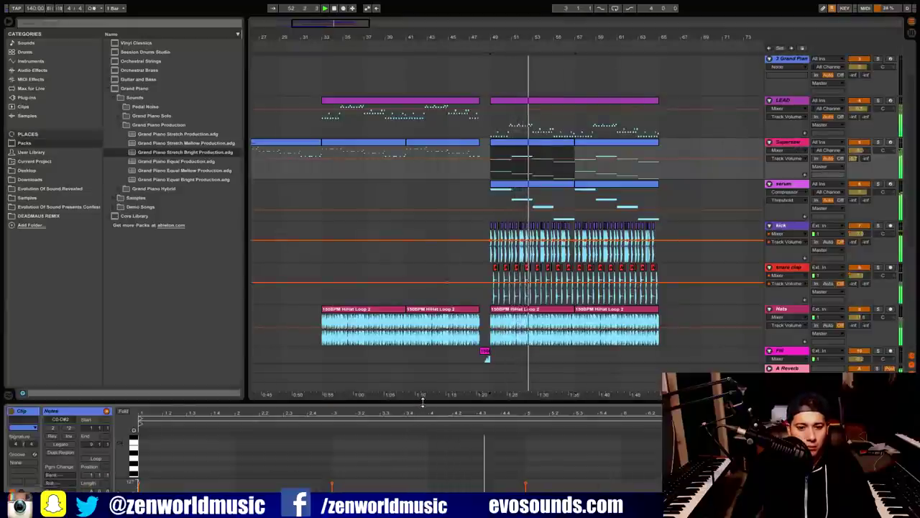
pyautogui.moveTo(423, 401); pyautogui.dragTo(423, 198)
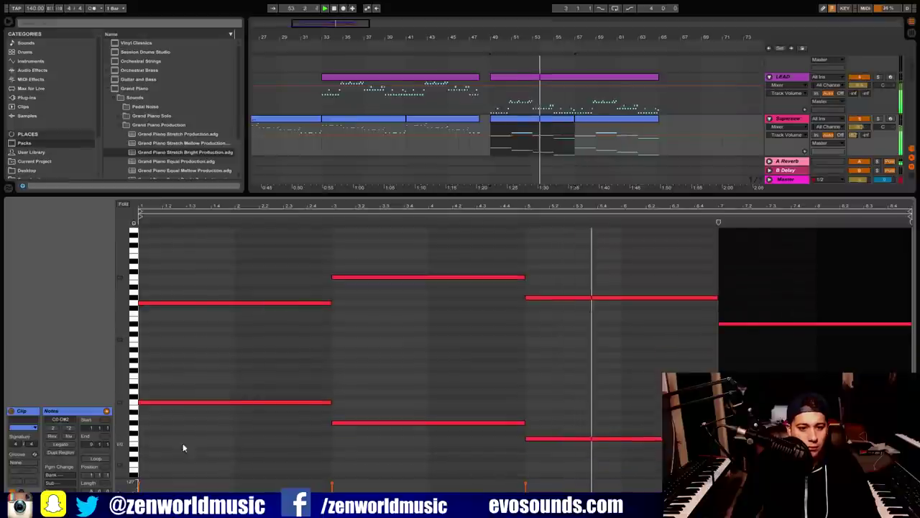
pyautogui.moveTo(123, 438); pyautogui.dragTo(108, 438)
pyautogui.moveTo(179, 472); pyautogui.dragTo(744, 241)
pyautogui.hotkey('shift', 'Up')
pyautogui.press('space')
pyautogui.press('space')
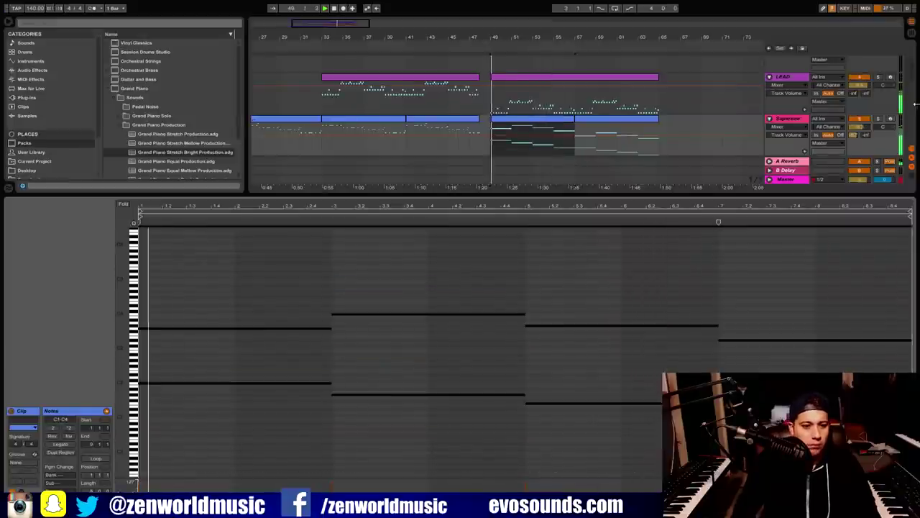
pyautogui.click(538, 124)
pyautogui.moveTo(131, 347); pyautogui.dragTo(154, 354)
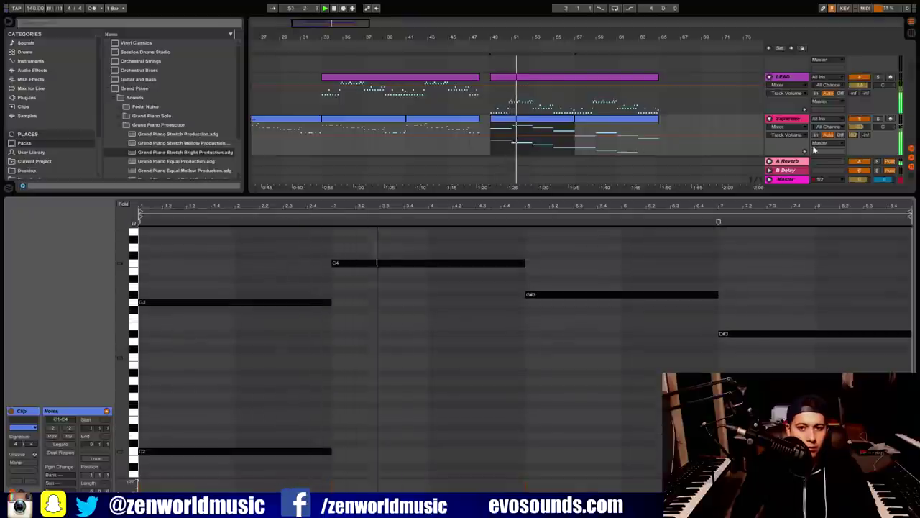
# Stop playback and check the S1 Imager's stereo width on the Supersaw track
pyautogui.hotkey('shift', 'Tab')
pyautogui.press('space')
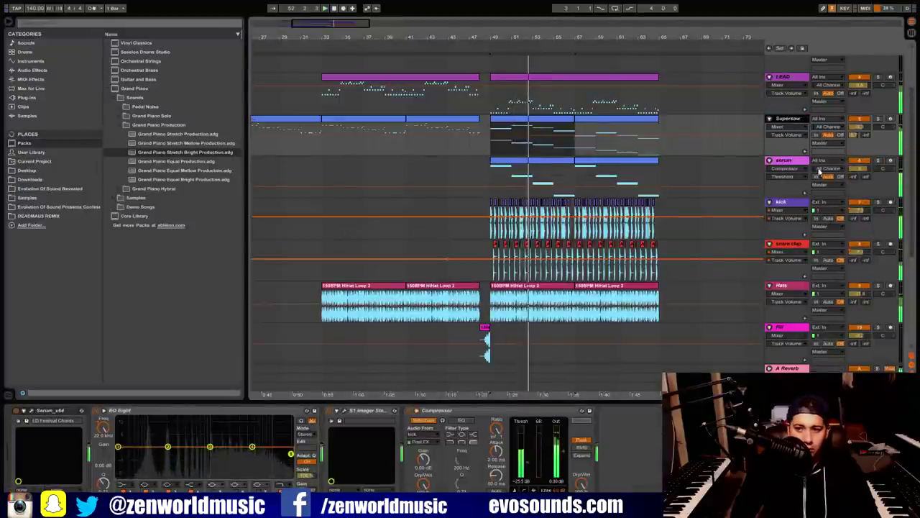
pyautogui.click(344, 411)
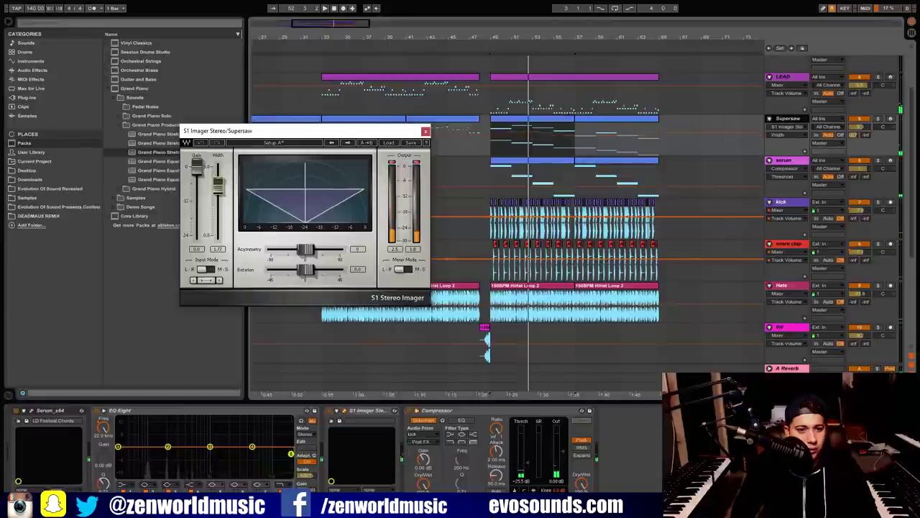
pyautogui.click(426, 132)
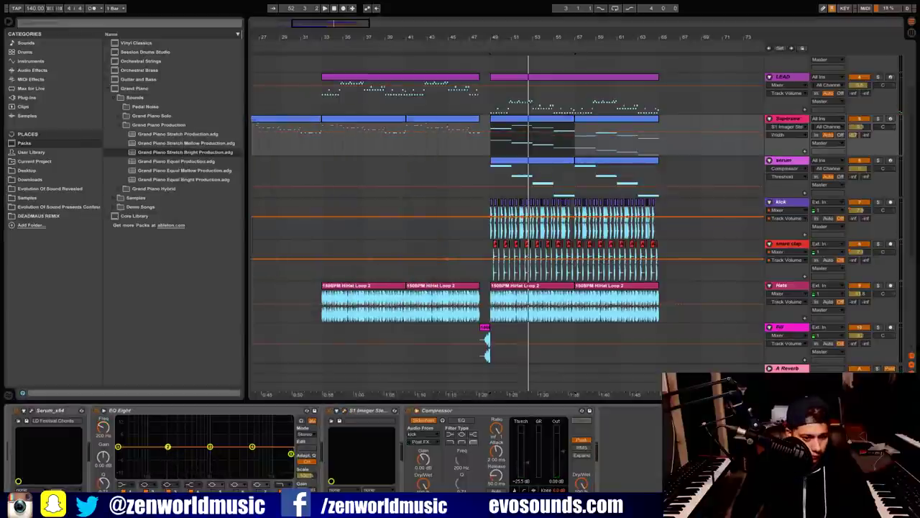
# Turn band 2 of the Supersaw track's EQ Eight into a low cut at about 34.7 Hz
pyautogui.click(151, 442)
pyautogui.press('space')
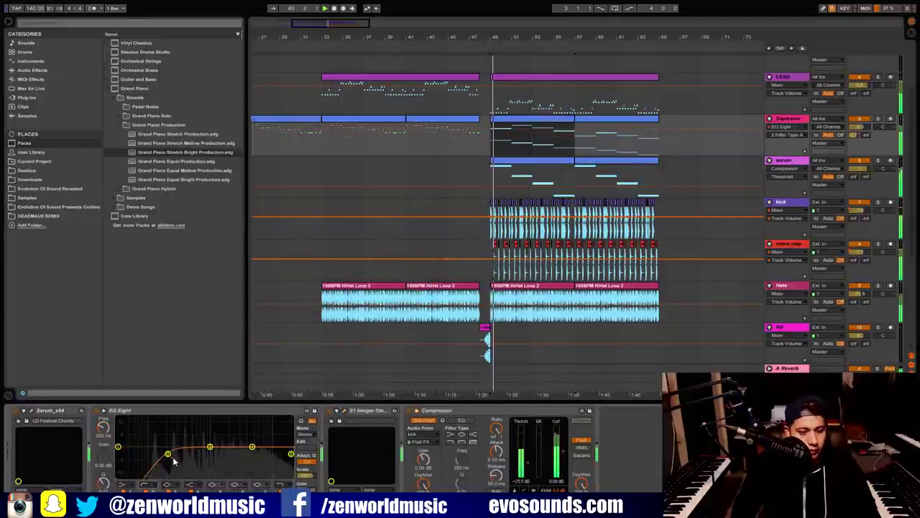
pyautogui.moveTo(159, 459); pyautogui.dragTo(121, 472)
pyautogui.scroll(1, 744, 164)
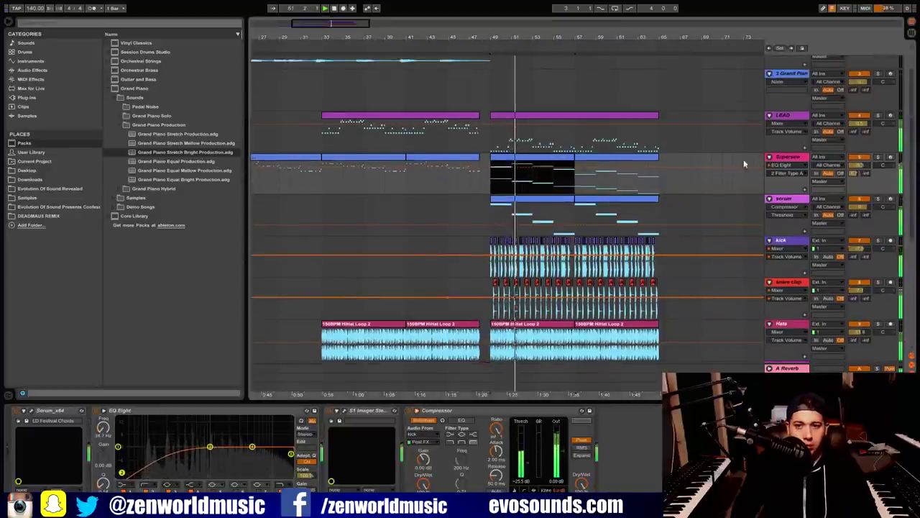
# Adjust the Supersaw track's volume and replay the drop
pyautogui.click(878, 115)
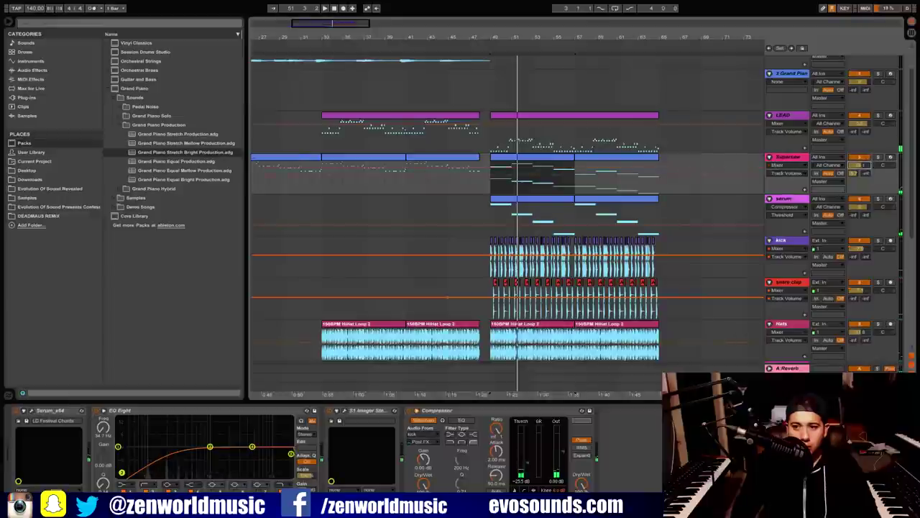
pyautogui.press('space')
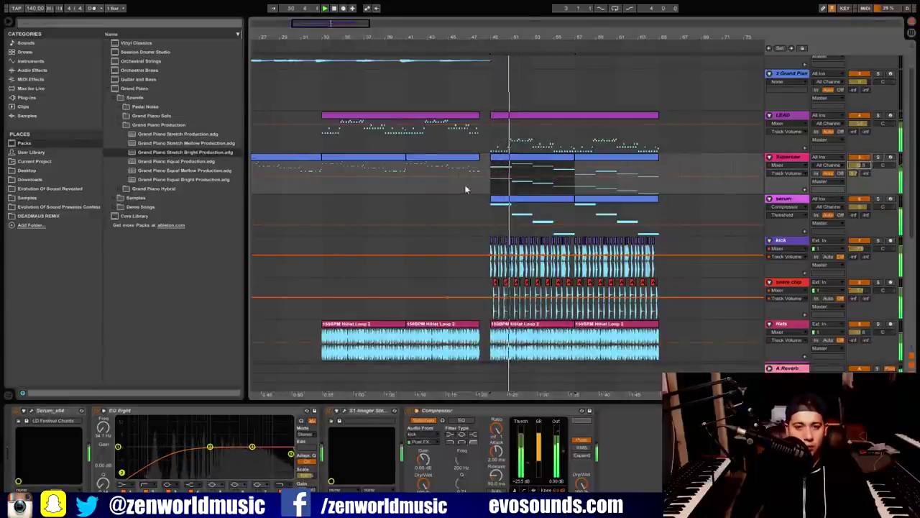
# Set the LEAD track's Compressor threshold to -13.8 dB and its S1 Imager width to 0.52
pyautogui.click(793, 123)
pyautogui.click(796, 118)
pyautogui.click(795, 118)
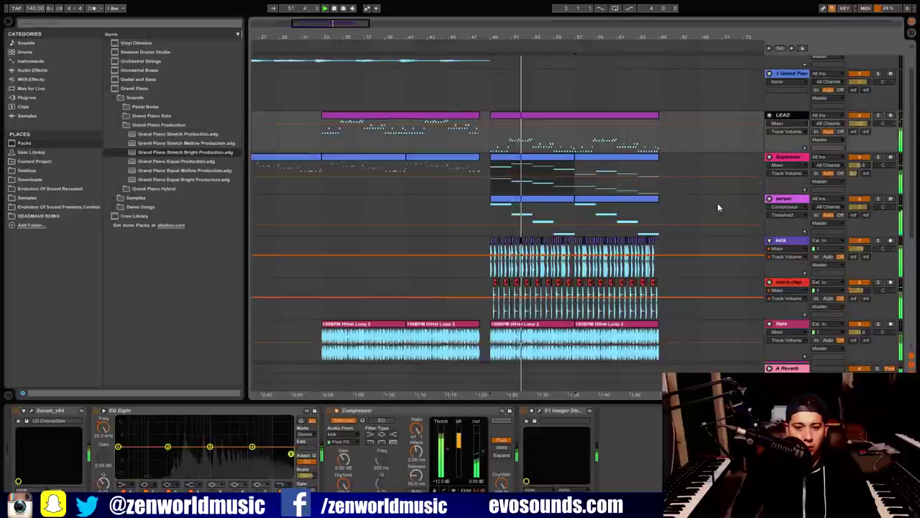
pyautogui.click(451, 449)
pyautogui.click(536, 410)
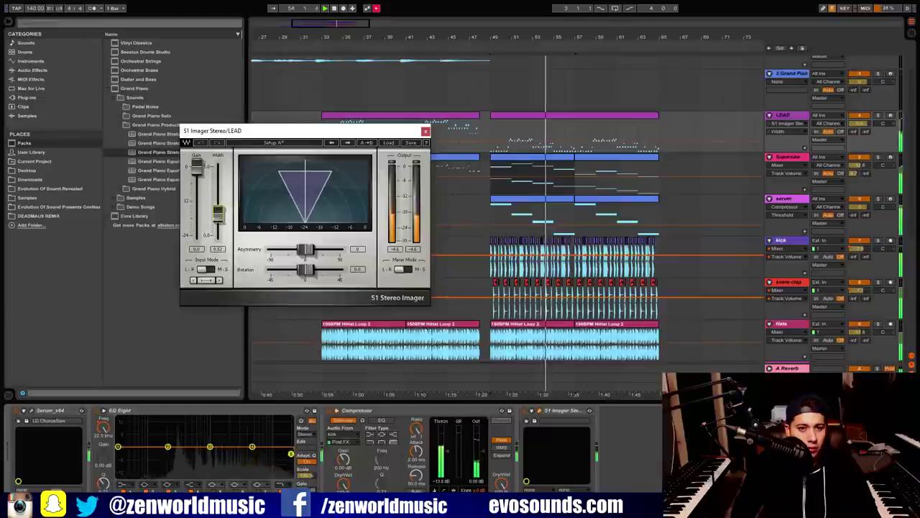
pyautogui.click(426, 131)
# Copy the Supersaw clip from bar 49 onto bar 33 of the same track and duplicate it to bar 41
pyautogui.scroll(1, 578, 247)
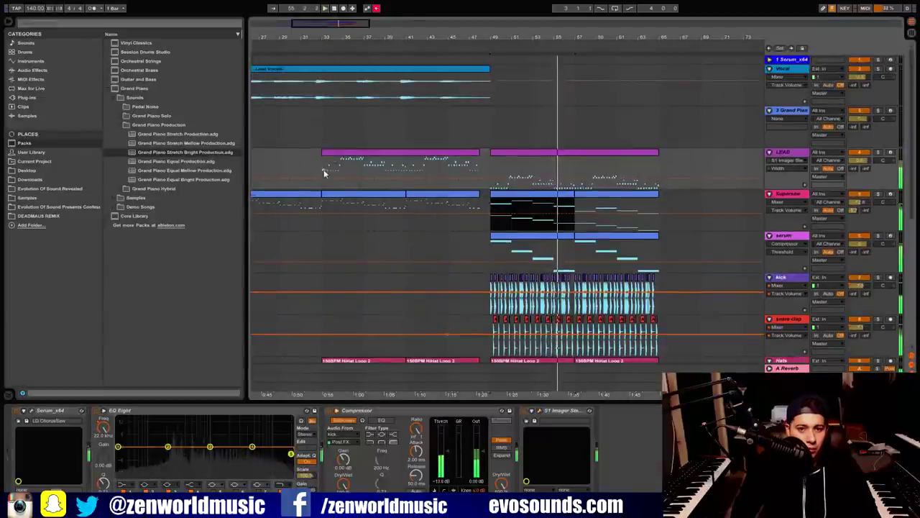
pyautogui.press('space')
pyautogui.click(352, 195)
pyautogui.press('space')
pyautogui.click(518, 196)
pyautogui.hotkey('ctrl', 'c')
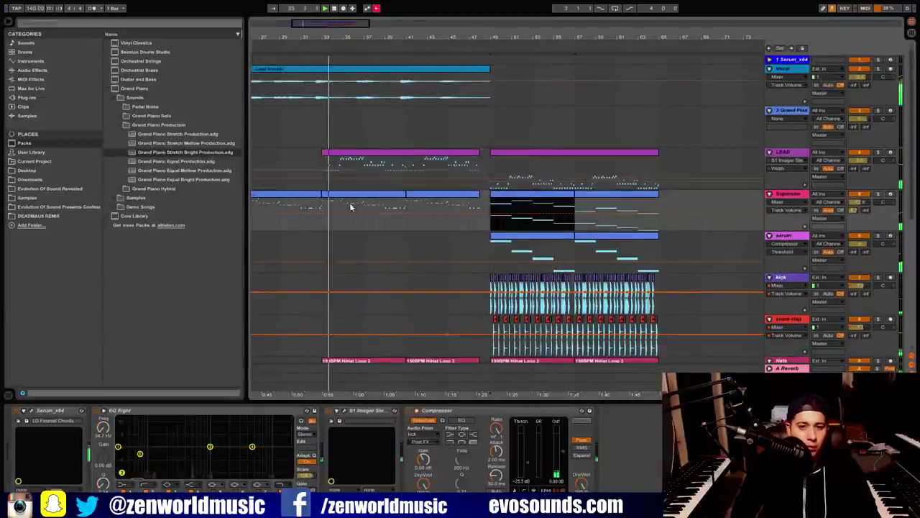
pyautogui.click(323, 204)
pyautogui.hotkey('ctrl', 'v')
pyautogui.hotkey('ctrl', 'd')
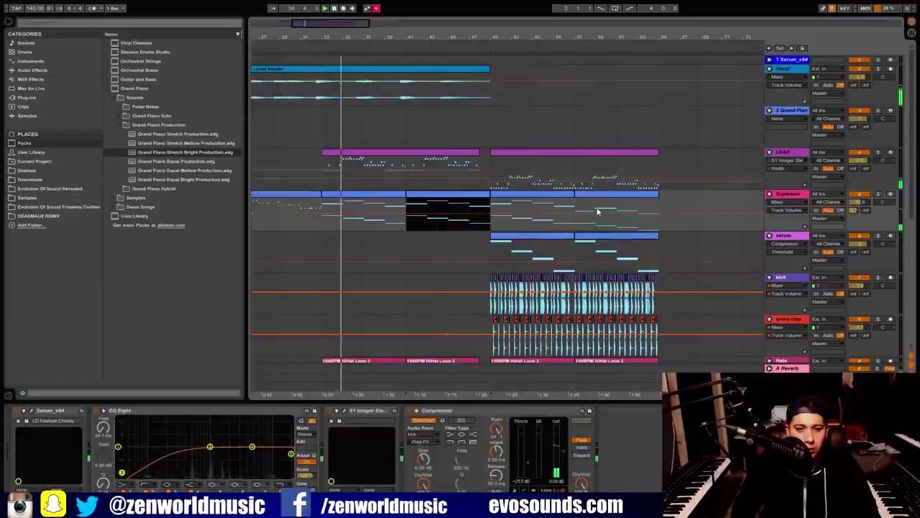
# Automate EQ Eight's band 8 frequency on Supersaw to curve upward from bar 33, dip sharply around bar 48 and reopen at bar 49
pyautogui.click(286, 369)
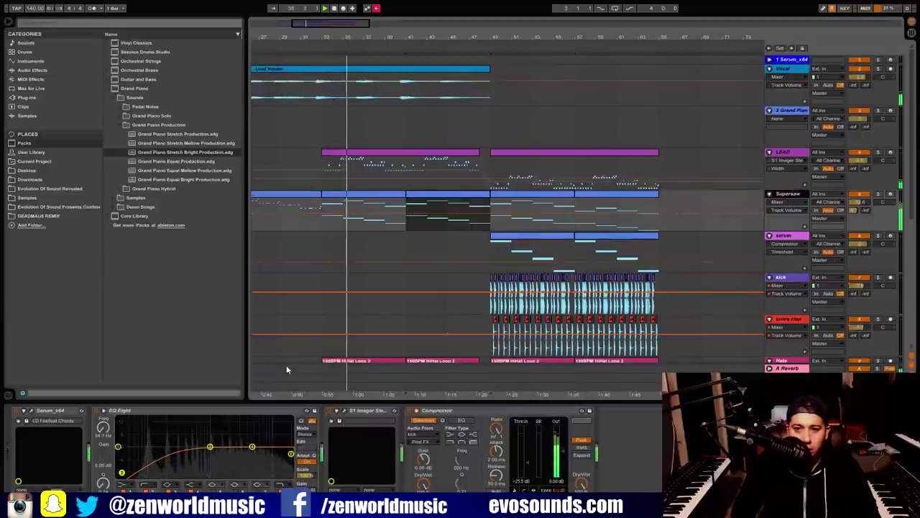
pyautogui.click(291, 455)
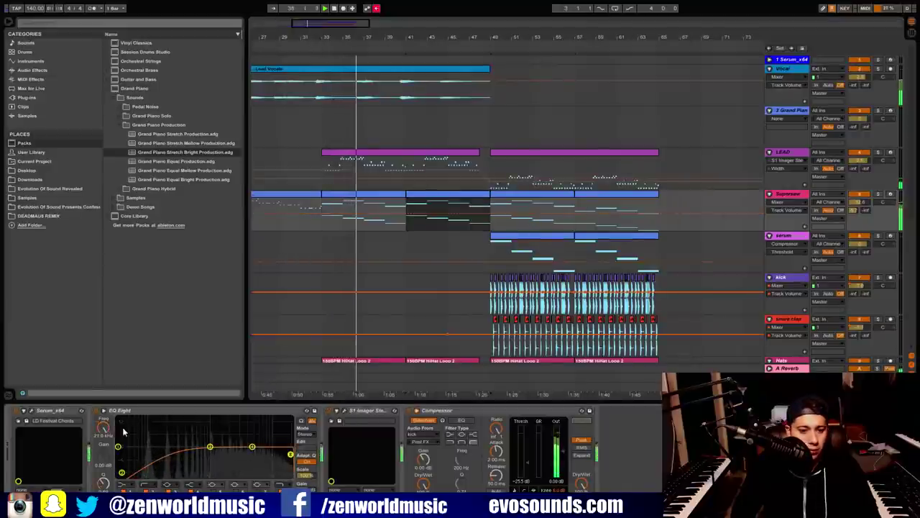
pyautogui.click(375, 9)
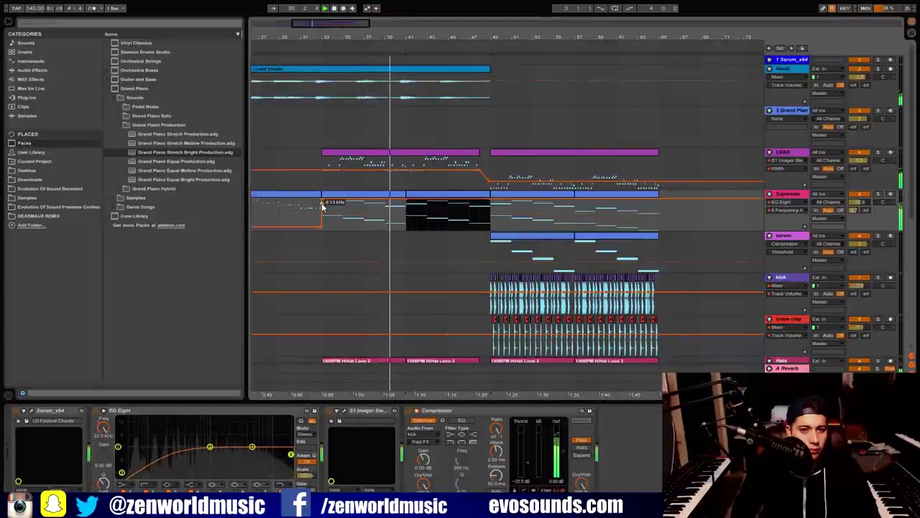
pyautogui.click(322, 202)
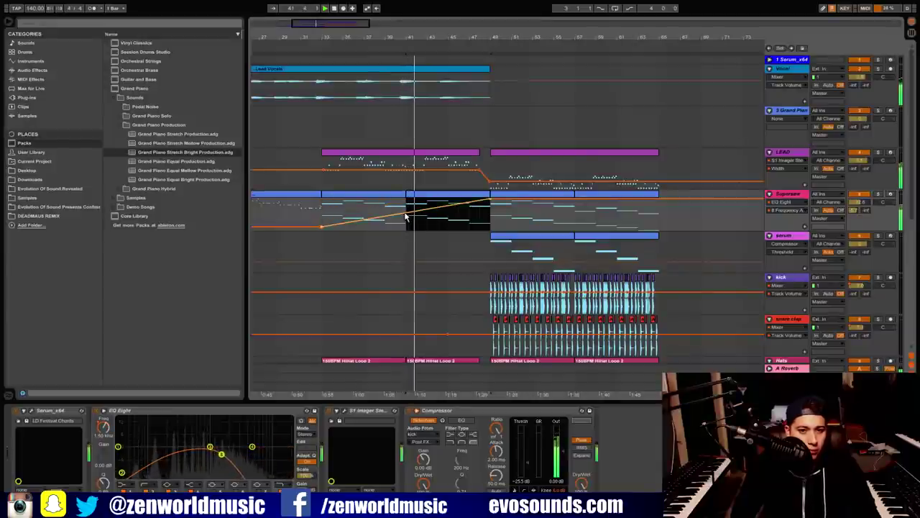
pyautogui.moveTo(406, 216); pyautogui.dragTo(406, 224)
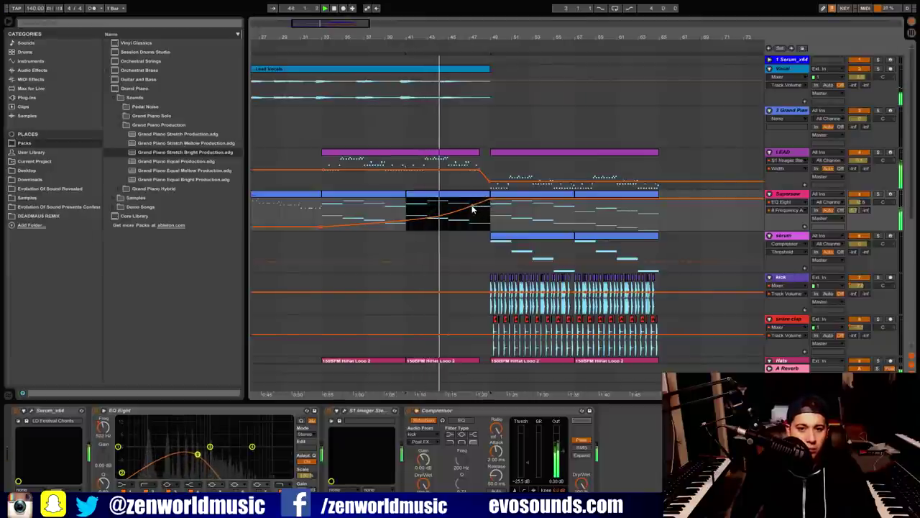
pyautogui.moveTo(472, 206); pyautogui.dragTo(481, 213)
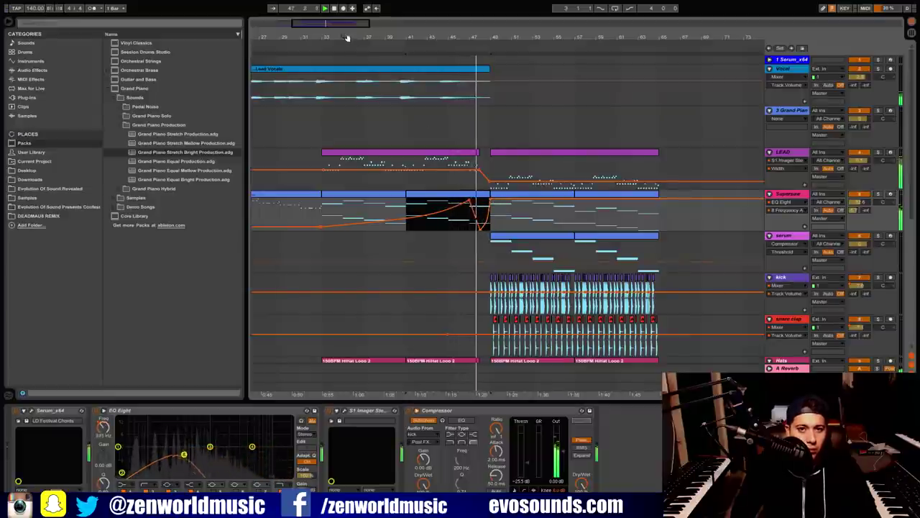
# Inspect the notes of the Supersaw clip at bar 49 and return to the track's devices
pyautogui.moveTo(334, 25)
pyautogui.mouseDown()
pyautogui.moveTo(334, 61)
pyautogui.moveTo(326, 10)
pyautogui.mouseUp()
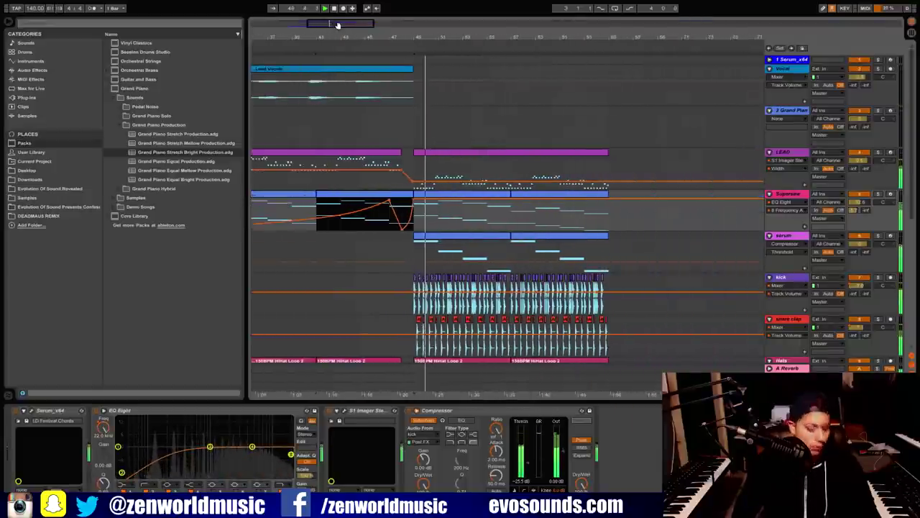
pyautogui.click(494, 158)
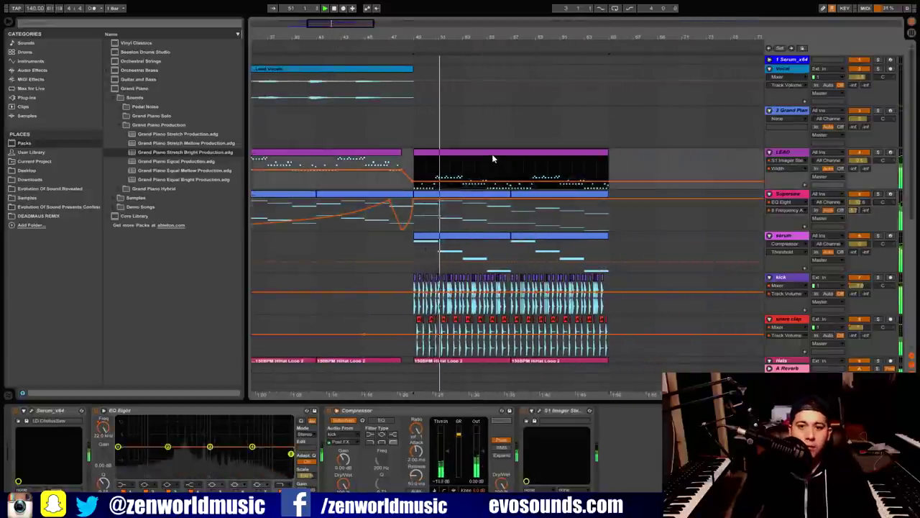
pyautogui.click(473, 198)
pyautogui.doubleClick(473, 197)
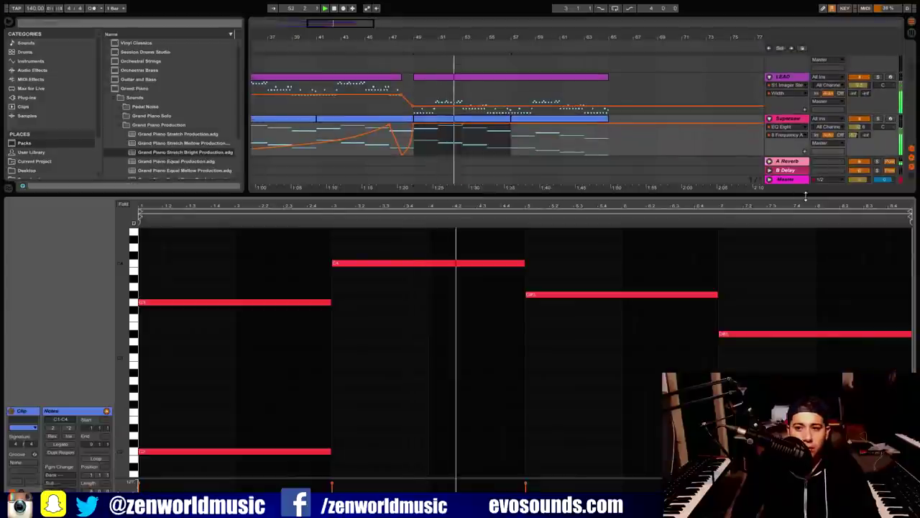
pyautogui.hotkey('ctrl', 'alt', 'l')
pyautogui.doubleClick(793, 119)
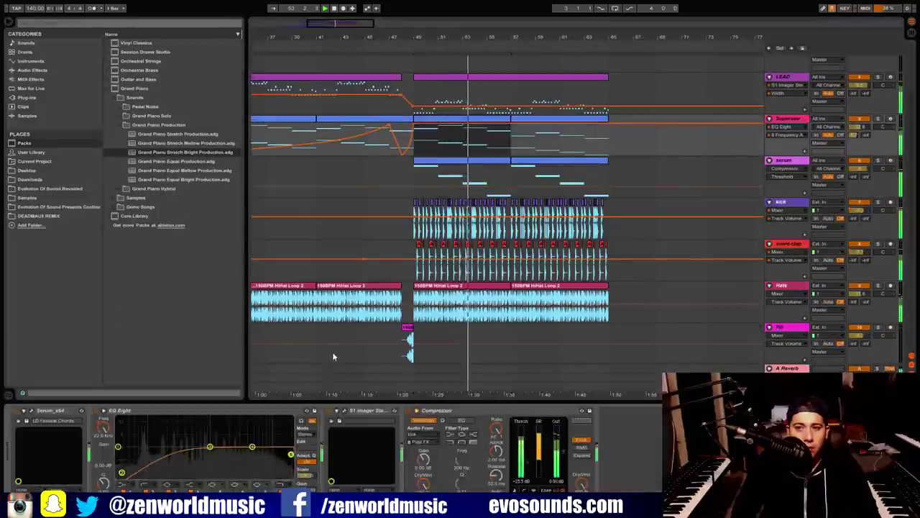
# Duplicate the Supersaw clip at bar 49 onto bar 57 so the second half of the drop uses the raised notes
pyautogui.doubleClick(489, 121)
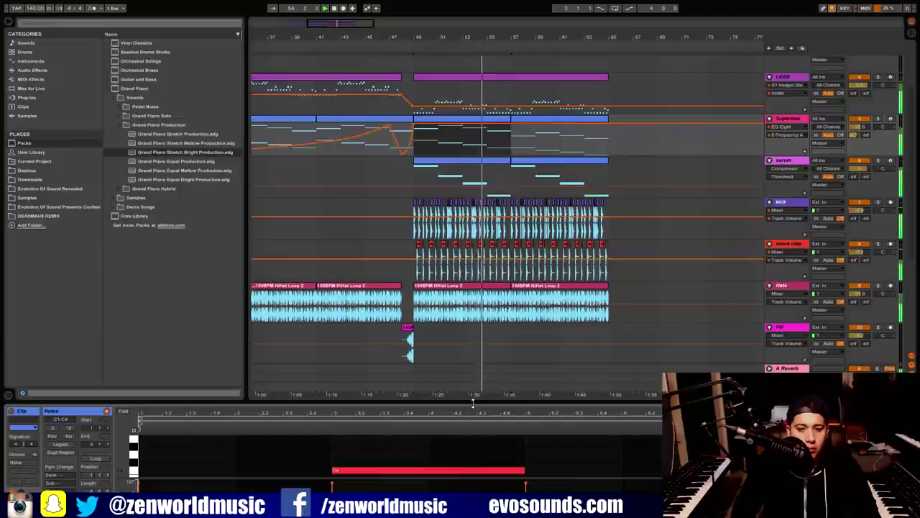
pyautogui.hotkey('ctrl', 'alt', 'l')
pyautogui.scroll(2, 523, 181)
pyautogui.click(523, 182)
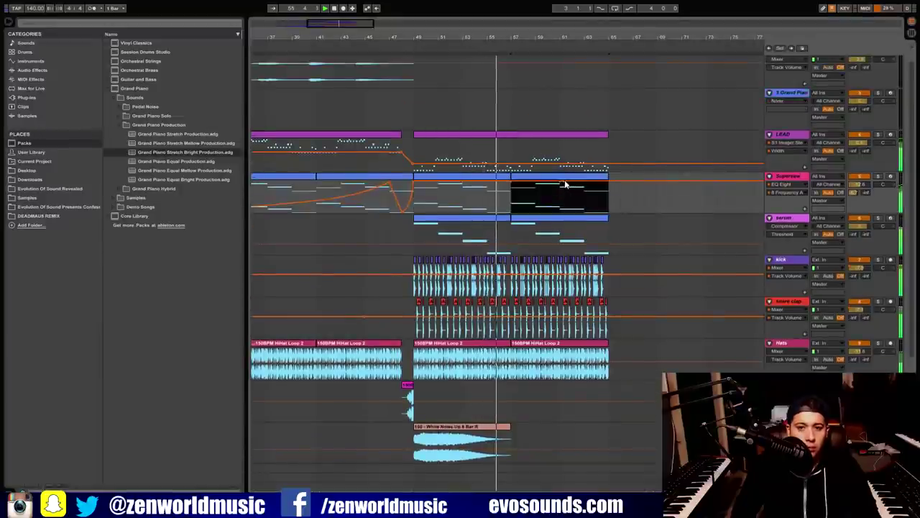
pyautogui.scroll(-2, 525, 245)
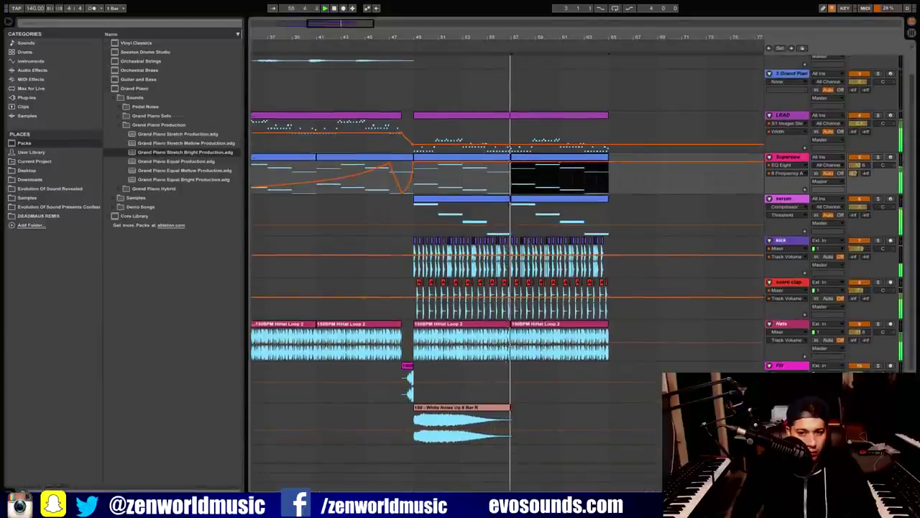
# Solo the LEAD track and show its devices
pyautogui.scroll(2, 803, 146)
pyautogui.click(797, 140)
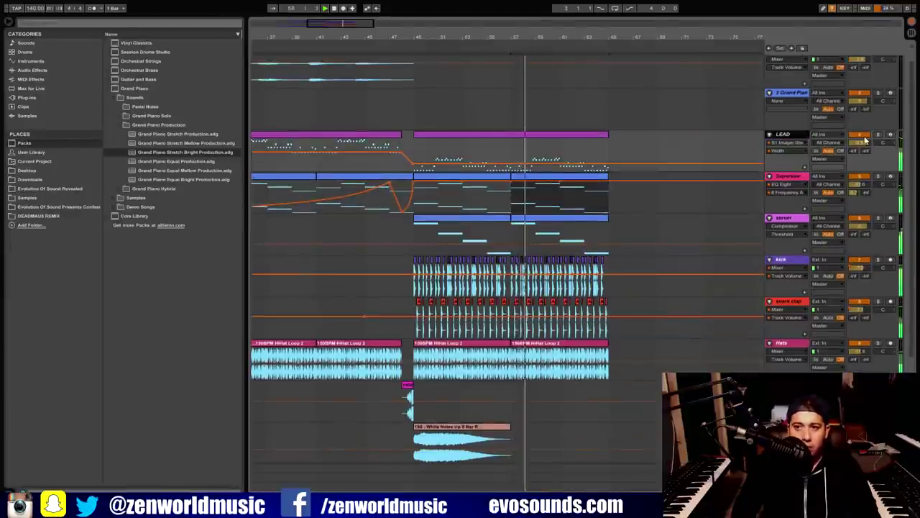
pyautogui.doubleClick(788, 135)
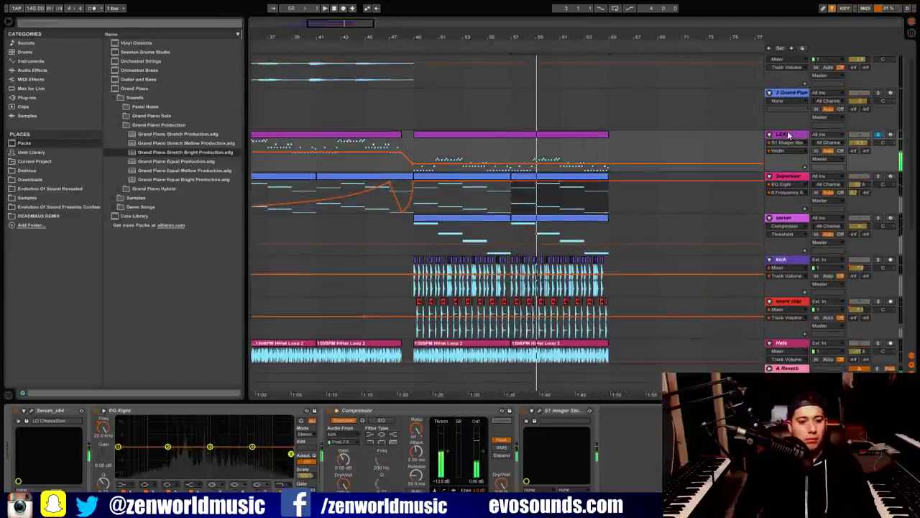
# Duplicate the LEAD track and load the LD Tetris SW@G 2 preset into the copy's Serum
pyautogui.press('space')
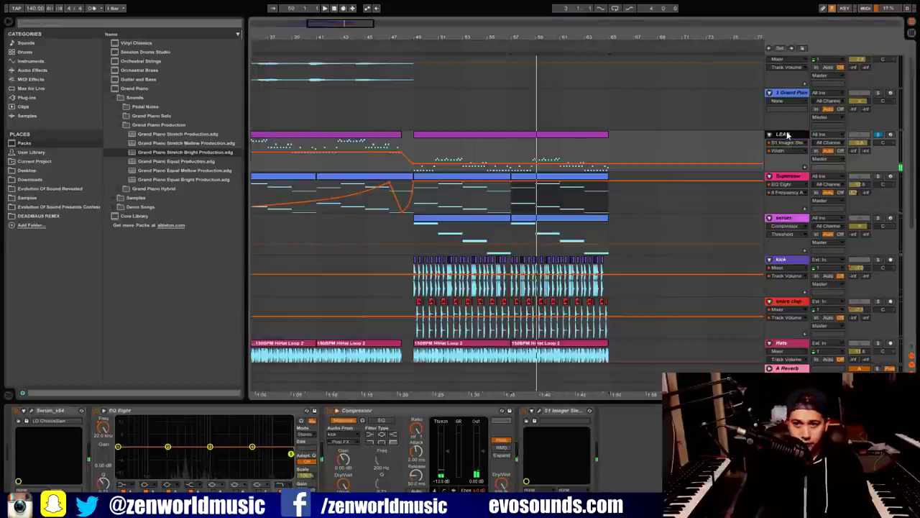
pyautogui.hotkey('ctrl', 'd')
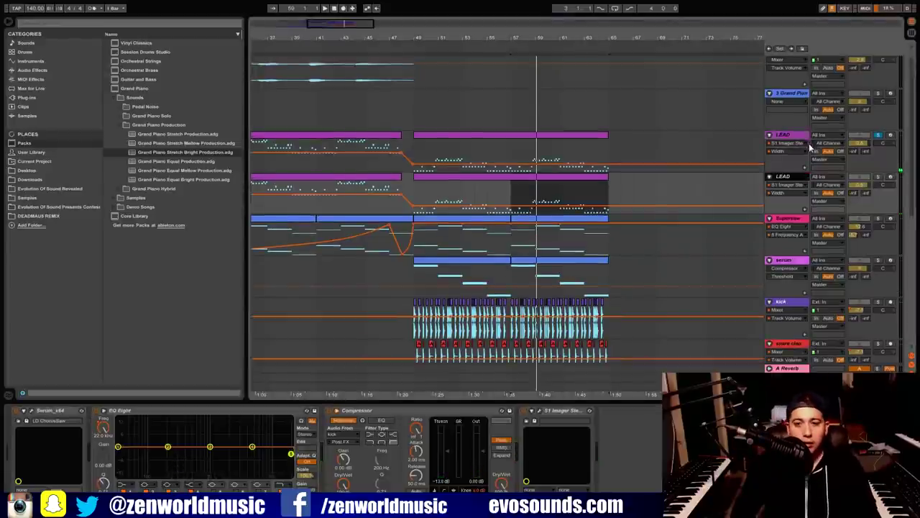
pyautogui.click(28, 414)
pyautogui.click(423, 136)
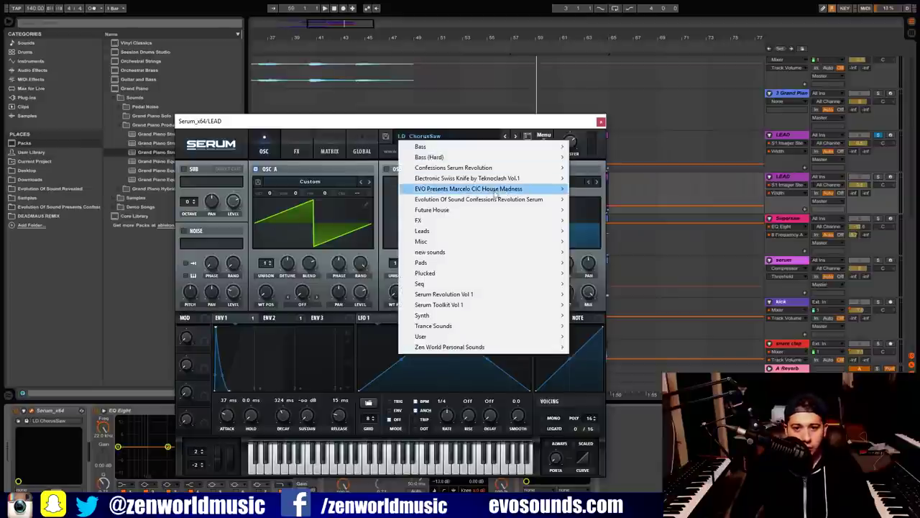
pyautogui.moveTo(495, 193)
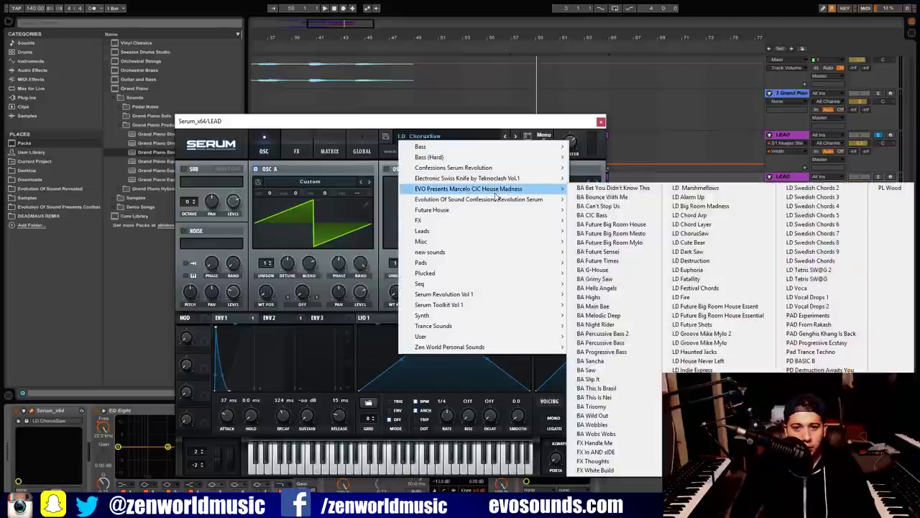
pyautogui.click(807, 277)
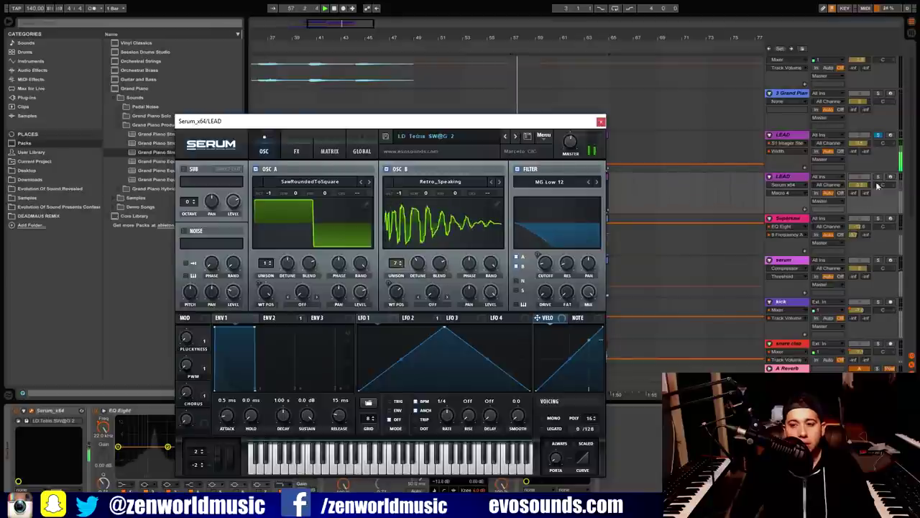
pyautogui.click(601, 121)
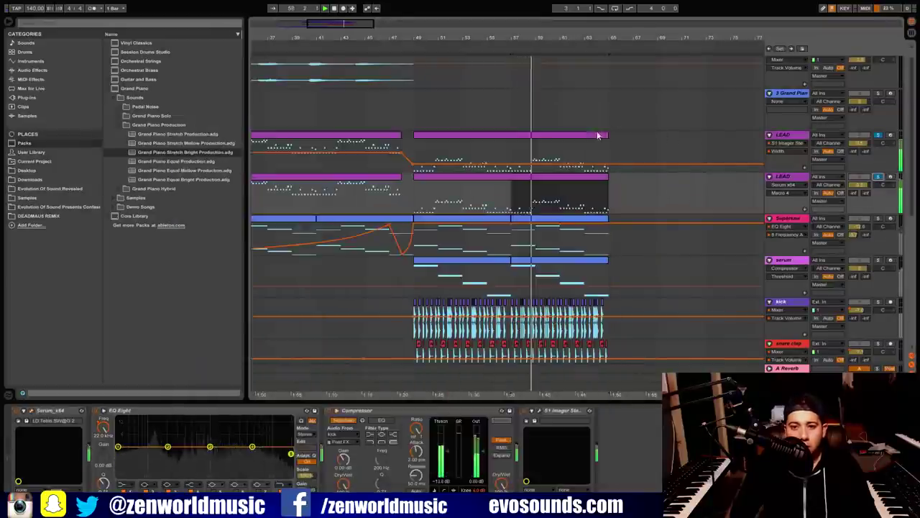
# Transpose all notes of the duplicated LEAD clip at bar 49 up one octave and close the note editor
pyautogui.doubleClick(467, 177)
pyautogui.moveTo(448, 400); pyautogui.dragTo(446, 206)
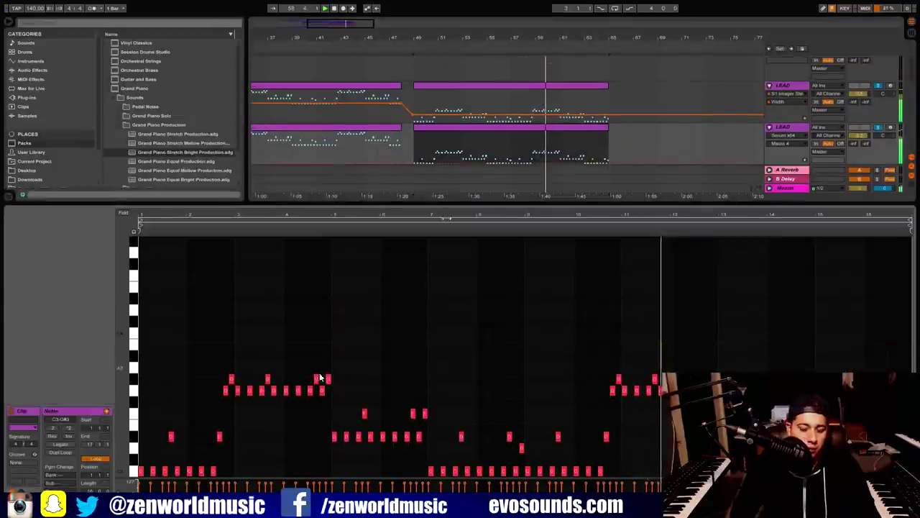
pyautogui.scroll(-3, 321, 376)
pyautogui.hotkey('ctrl', 'a')
pyautogui.press('space')
pyautogui.hotkey('shift', 'Up')
pyautogui.hotkey('shift', 'Up')
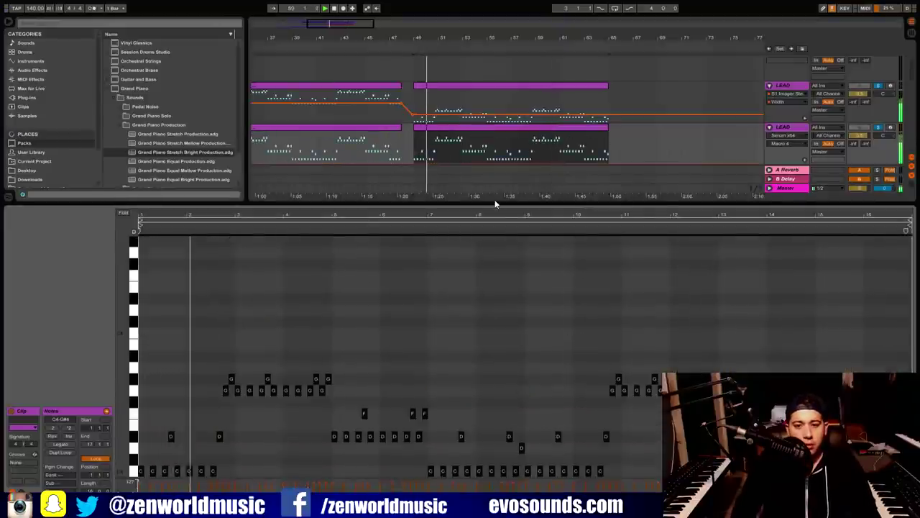
pyautogui.moveTo(492, 205); pyautogui.dragTo(541, 153)
pyautogui.scroll(1, 197, 327)
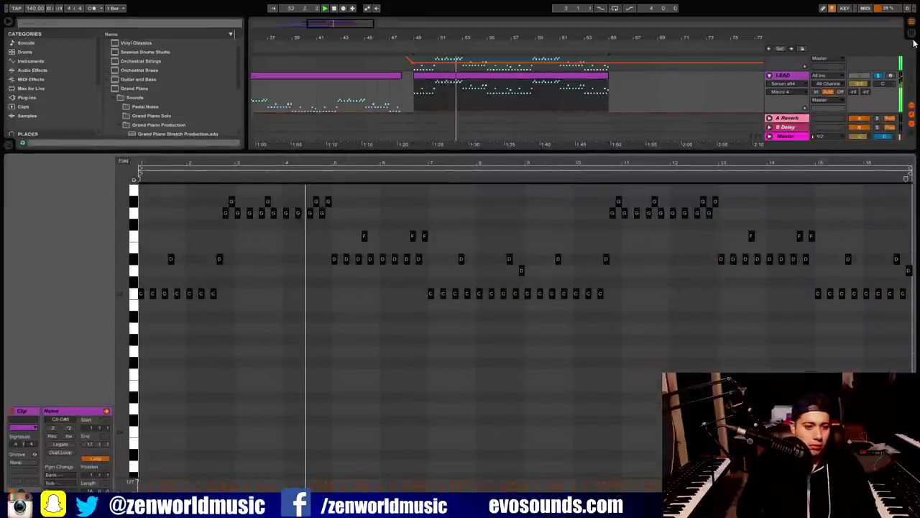
pyautogui.hotkey('shift', 'Down')
pyautogui.hotkey('ctrl', 'alt', 'l')
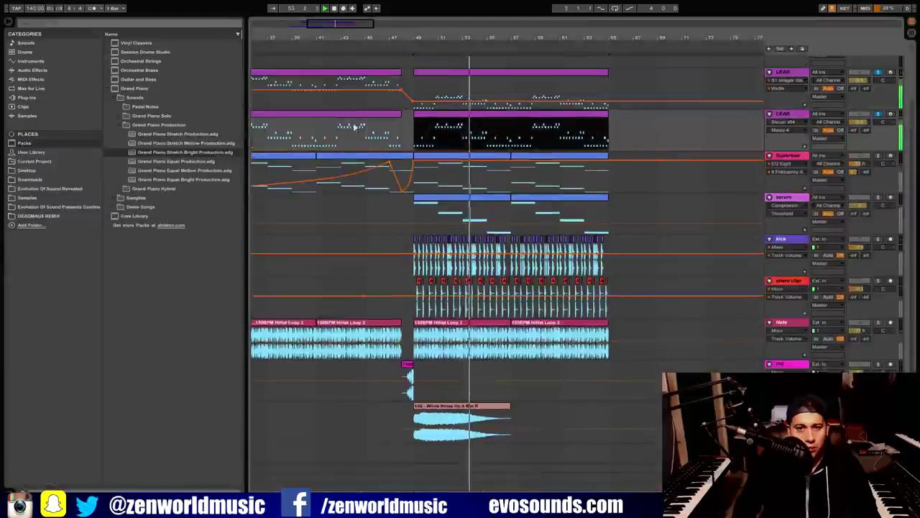
# Play the arrangement from about bar 40 to hear the layered lead in the full mix
pyautogui.click(305, 128)
pyautogui.press('space')
pyautogui.press('space')
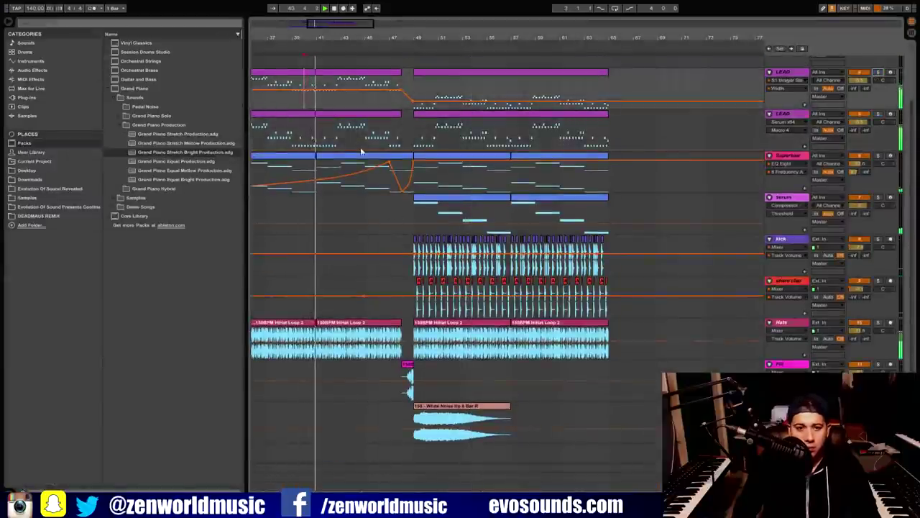
# Insert an audio track below the FX White Noise track and name it White Noise
pyautogui.scroll(1, 399, 184)
pyautogui.scroll(-5, 399, 184)
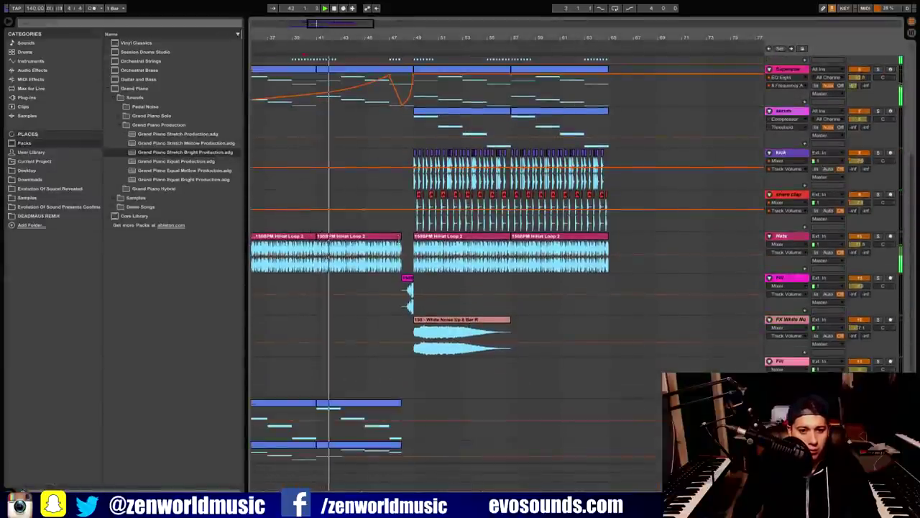
pyautogui.press('-')
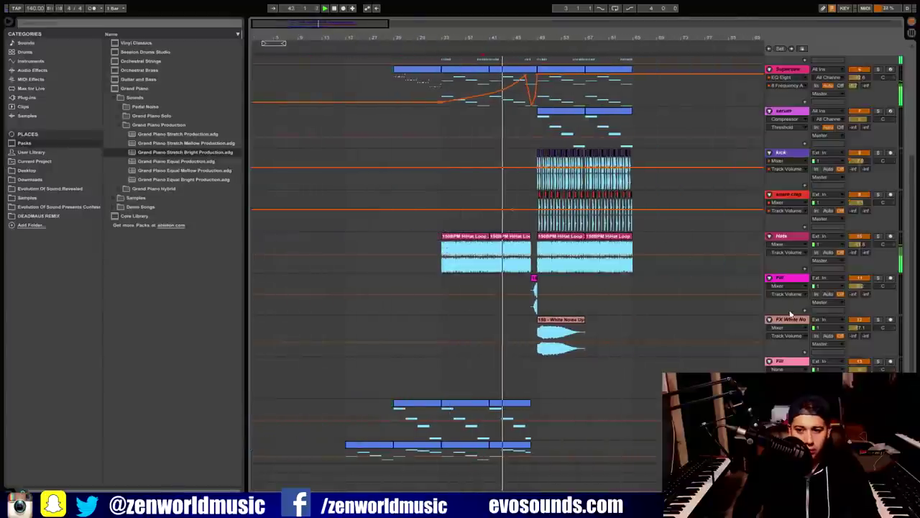
pyautogui.click(800, 320)
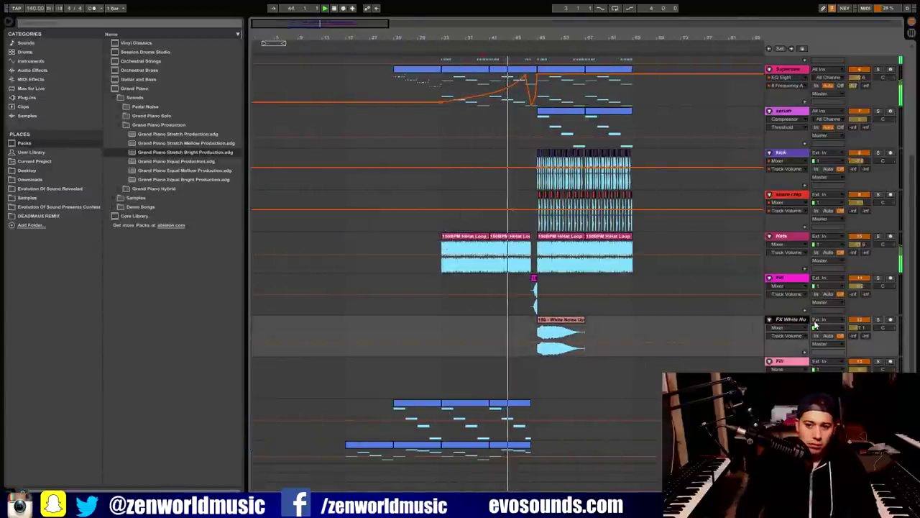
pyautogui.hotkey('ctrl', 't')
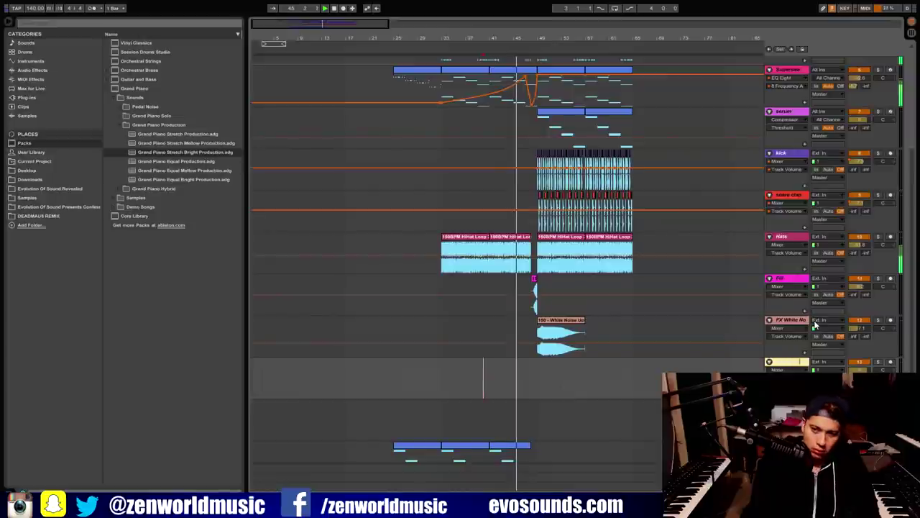
pyautogui.write('White Noise')
pyautogui.press('Return')
# Browse the Samples folder to the white noise Uplifters of Cymatics - FX Toolkit Vol 3
pyautogui.click(27, 197)
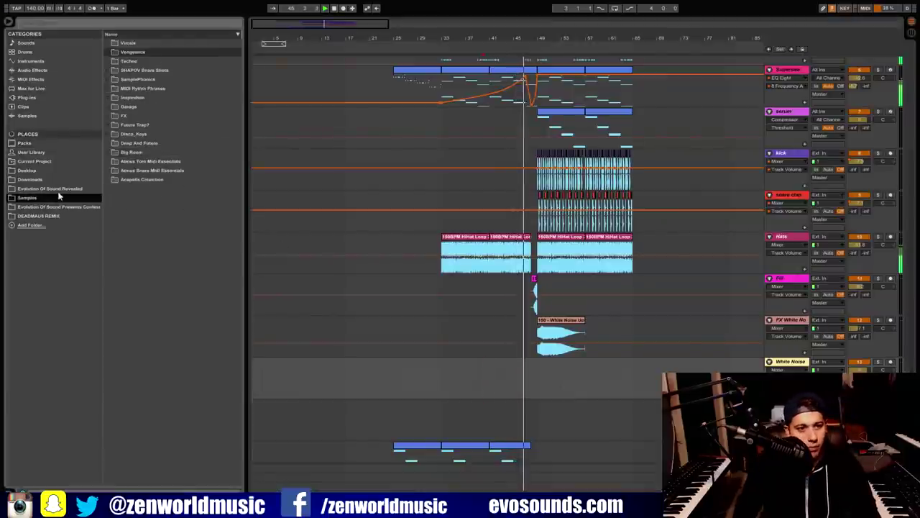
pyautogui.click(113, 116)
pyautogui.click(119, 135)
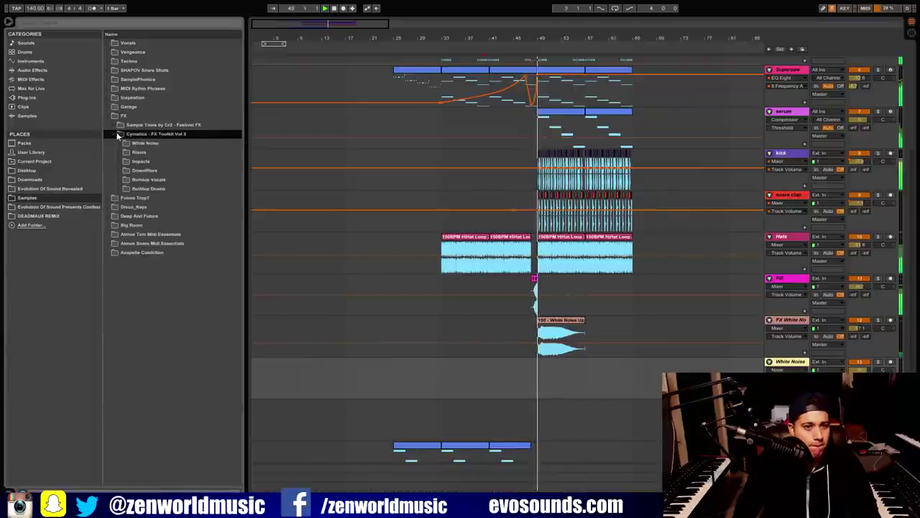
pyautogui.click(126, 143)
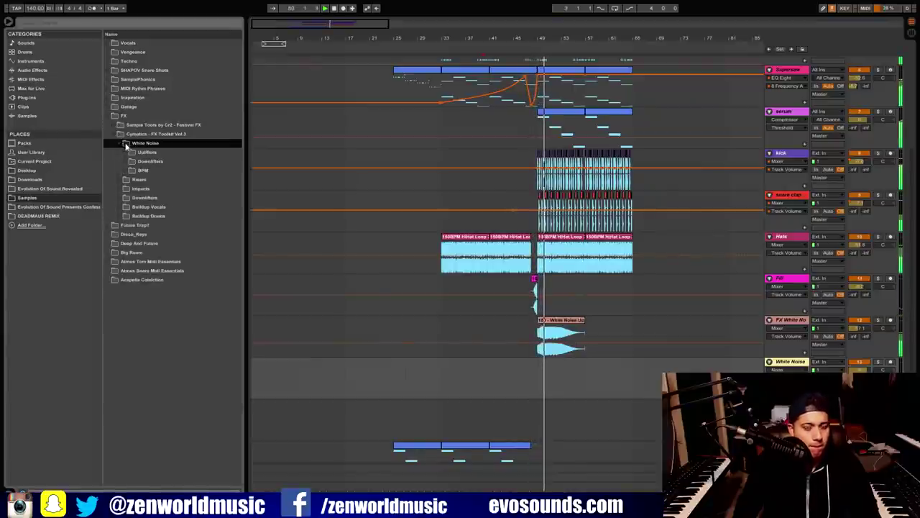
pyautogui.click(127, 152)
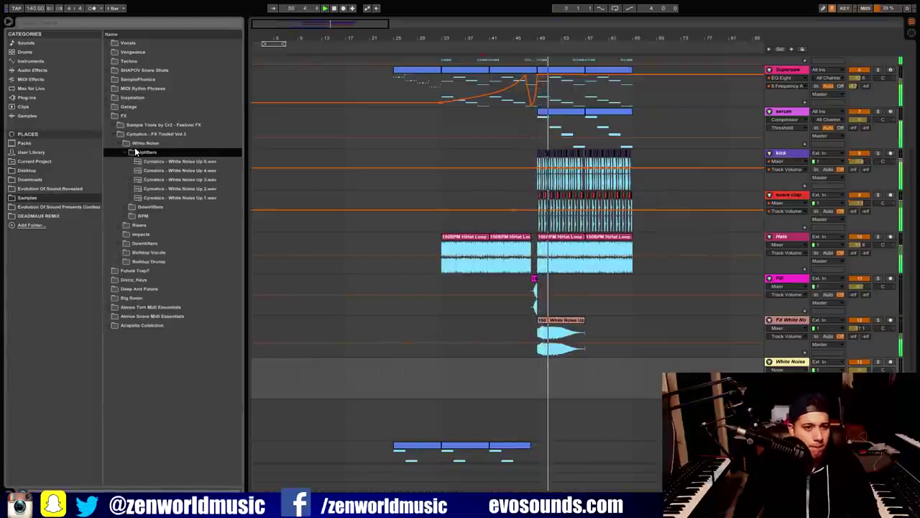
# Audition the white noise uplifters and place Cymatics - White Noise Up 3 on the White Noise track from bar 41 to 49
pyautogui.click(199, 162)
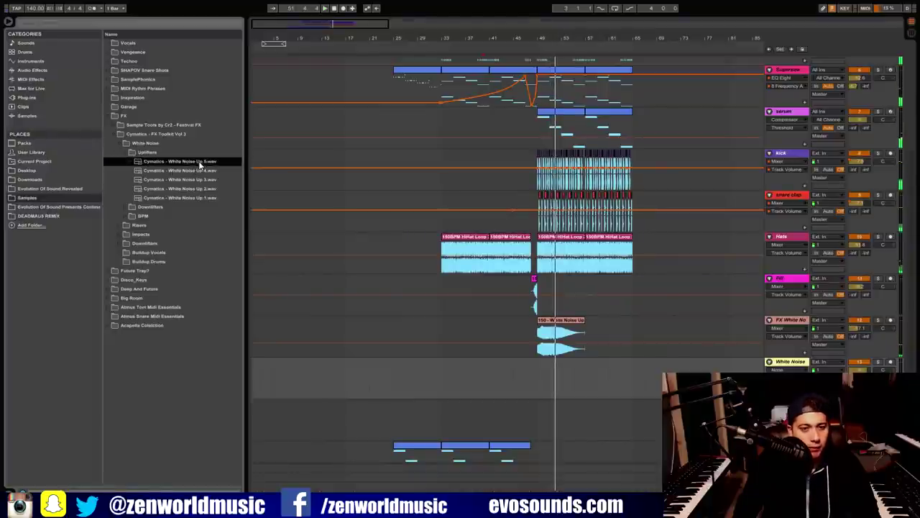
pyautogui.click(190, 170)
pyautogui.click(198, 183)
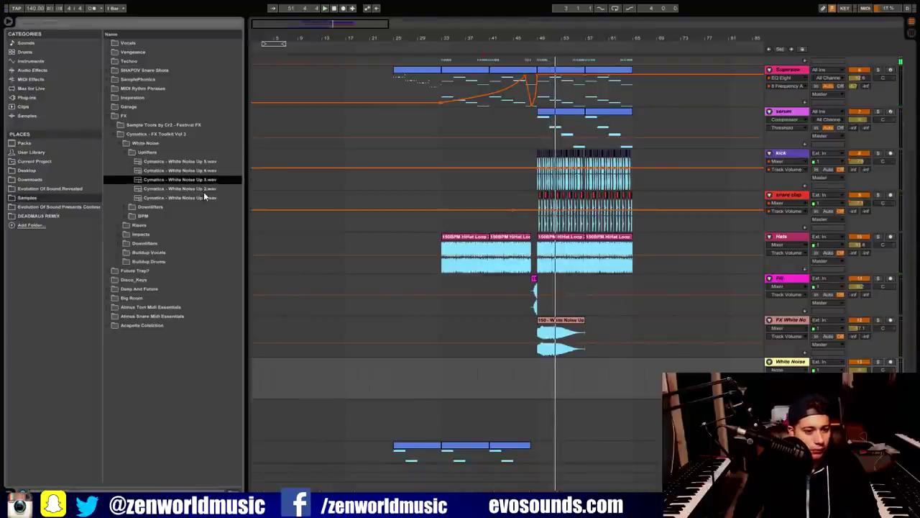
pyautogui.moveTo(292, 230); pyautogui.dragTo(507, 370)
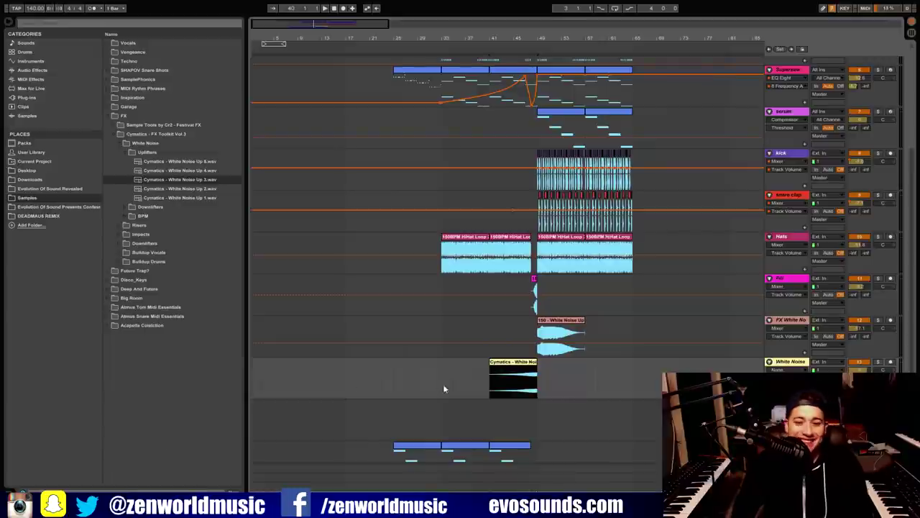
# Adjust the gain of the white noise riser clip and play the buildup from about bar 43
pyautogui.doubleClick(512, 365)
pyautogui.moveTo(84, 473); pyautogui.dragTo(84, 465)
pyautogui.click(501, 349)
pyautogui.press('space')
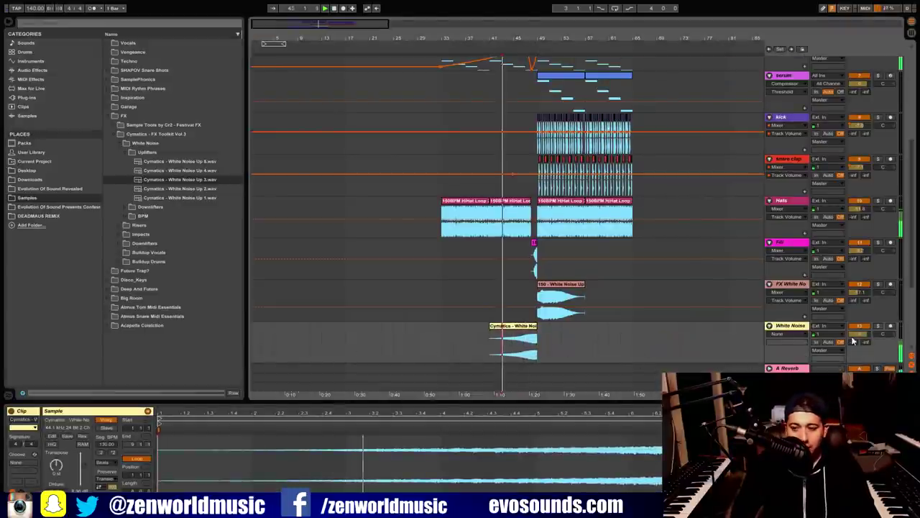
pyautogui.moveTo(501, 38); pyautogui.dragTo(357, 298)
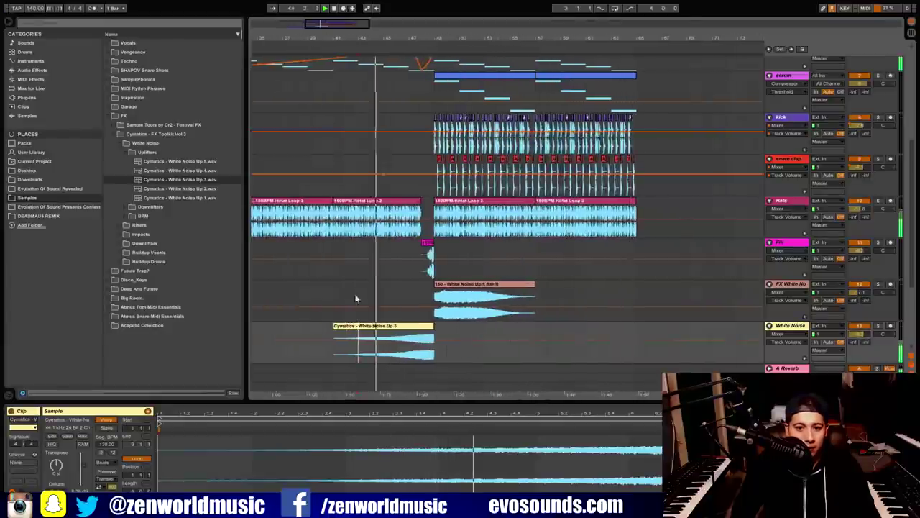
# Shorten the Lead Vocals clip so it ends at bar 48, before the drop
pyautogui.click(410, 305)
pyautogui.scroll(5, 468, 281)
pyautogui.scroll(2, 456, 229)
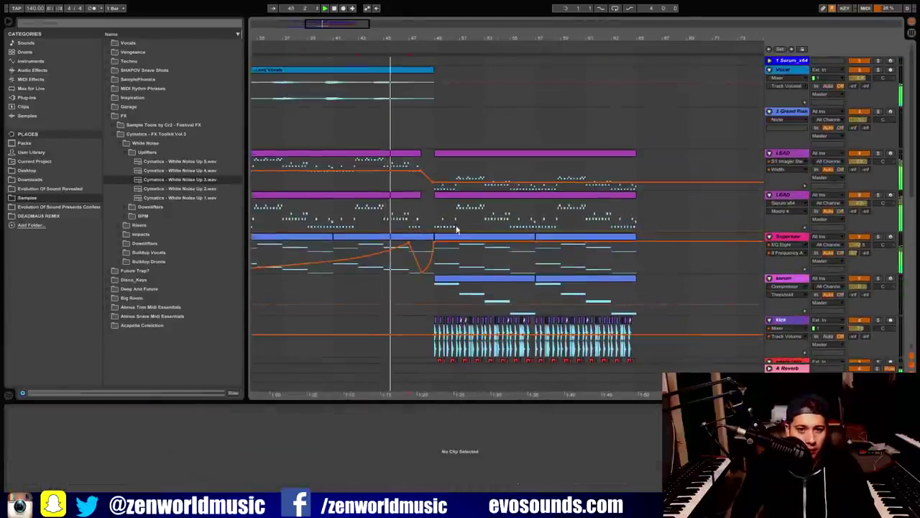
pyautogui.click(794, 196)
pyautogui.moveTo(433, 80); pyautogui.dragTo(424, 76)
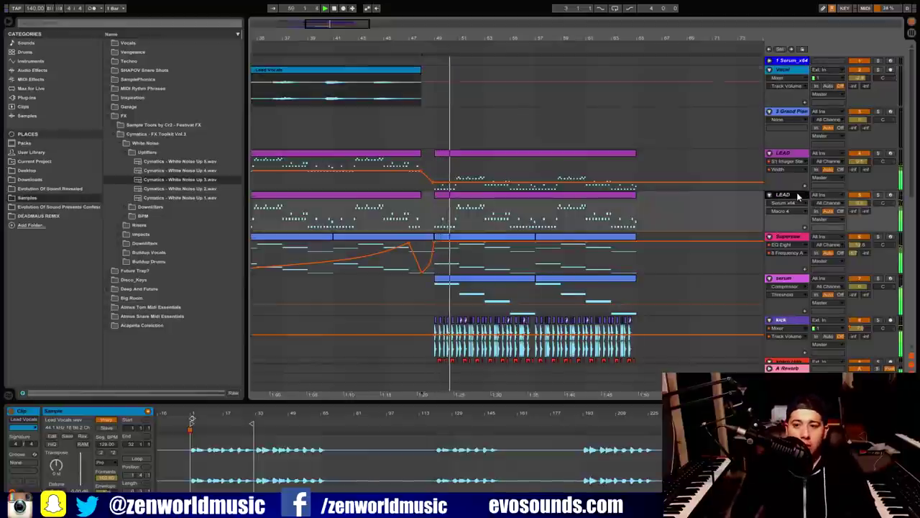
# Solo the Supersaw track and select its clip at bar 49
pyautogui.click(797, 192)
pyautogui.click(510, 202)
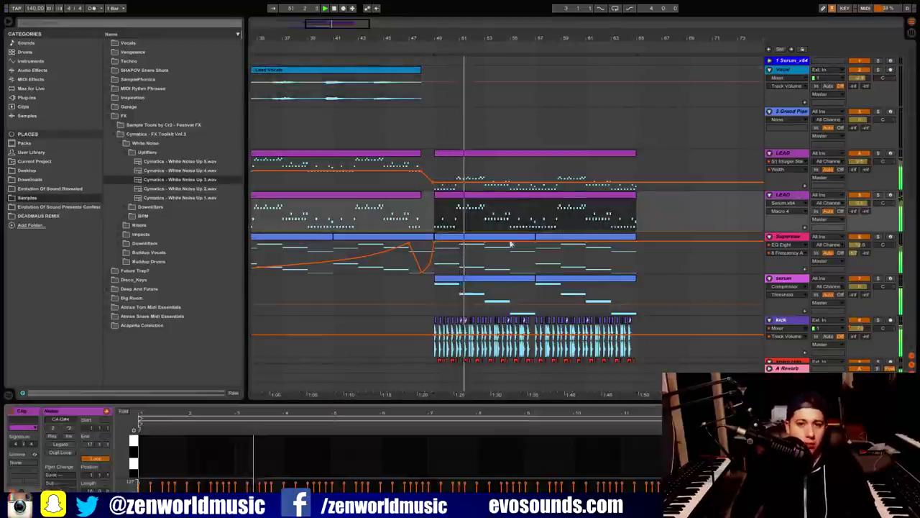
pyautogui.click(498, 242)
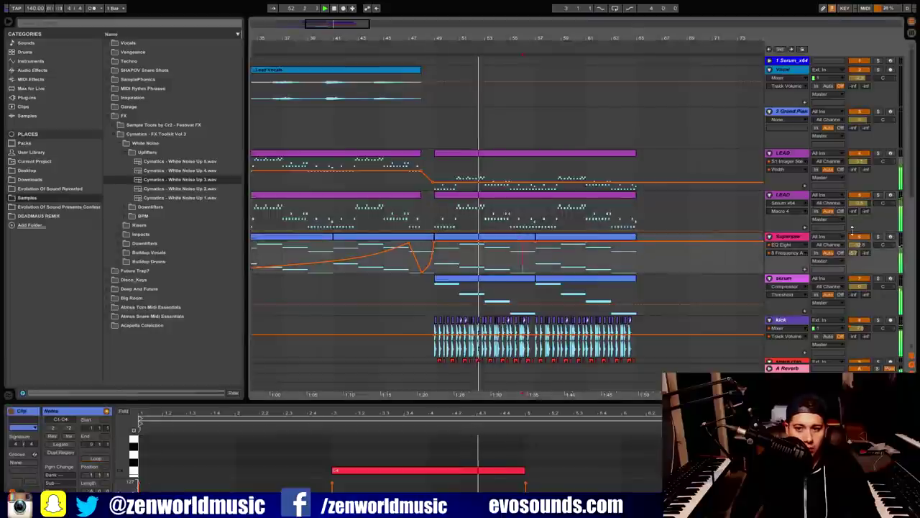
pyautogui.click(489, 243)
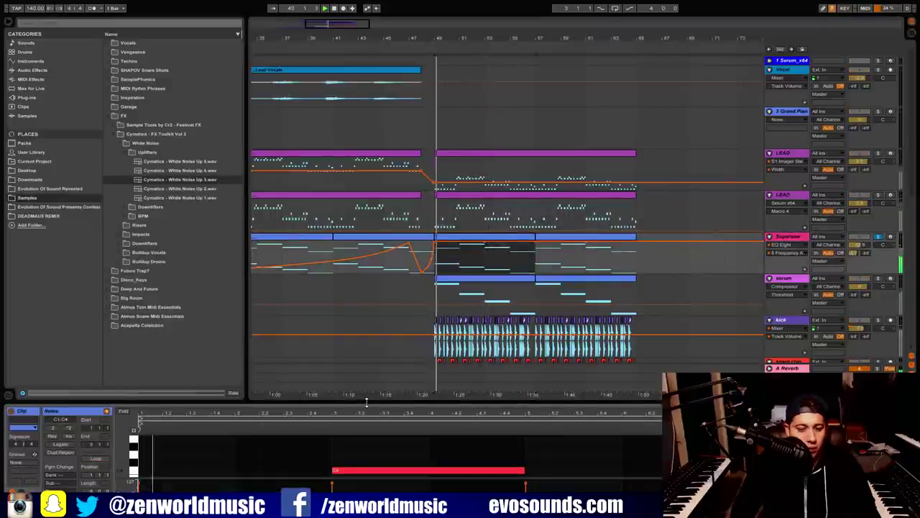
# Show the Supersaw clip's Pitch Bend envelope in an enlarged clip editor and play from bar 49
pyautogui.moveTo(367, 401); pyautogui.dragTo(367, 195)
pyautogui.click(29, 494)
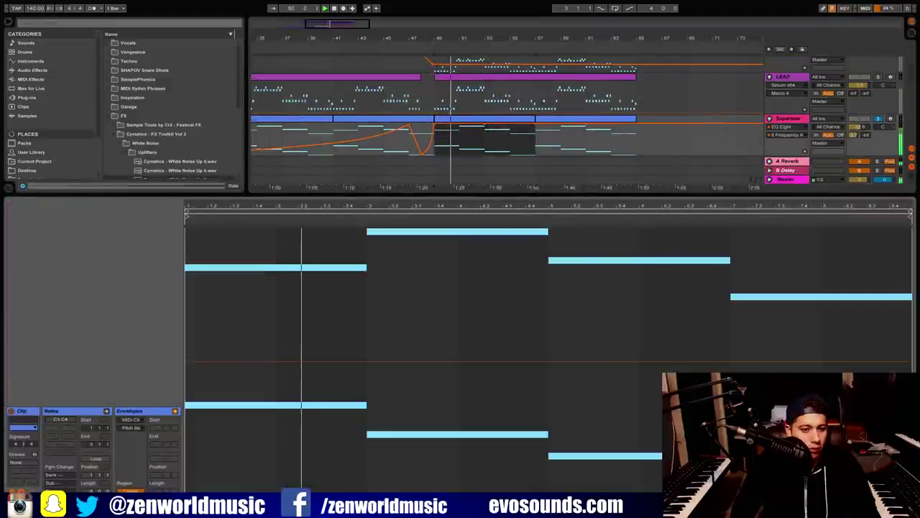
pyautogui.click(29, 494)
pyautogui.click(29, 494)
pyautogui.click(334, 351)
pyautogui.press('space')
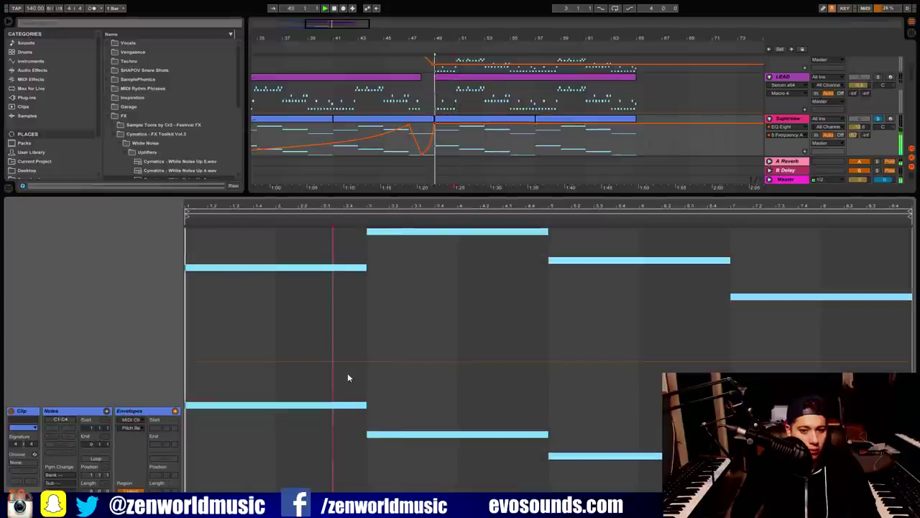
# Shape the Pitch Bend envelope with short downward bends just before clip bars 3 and 7 and an upward bend at the end of bar 8
pyautogui.click(351, 362)
pyautogui.hotkey('ctrl', 'z')
pyautogui.click(351, 361)
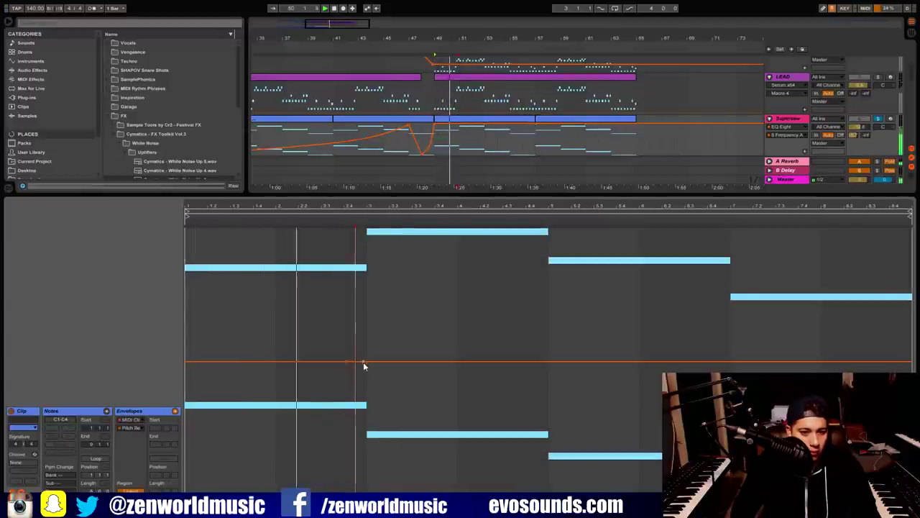
pyautogui.moveTo(363, 361)
pyautogui.mouseDown()
pyautogui.moveTo(367, 420)
pyautogui.moveTo(366, 362)
pyautogui.mouseUp()
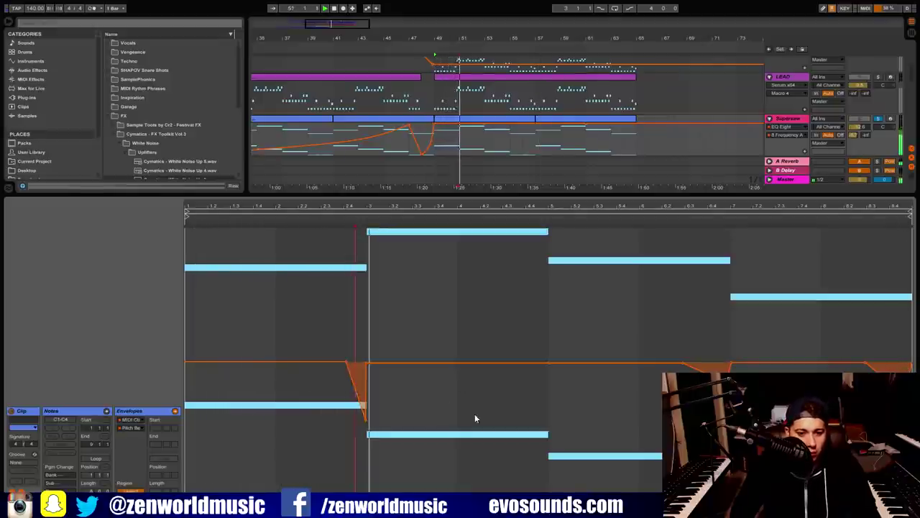
pyautogui.click(433, 390)
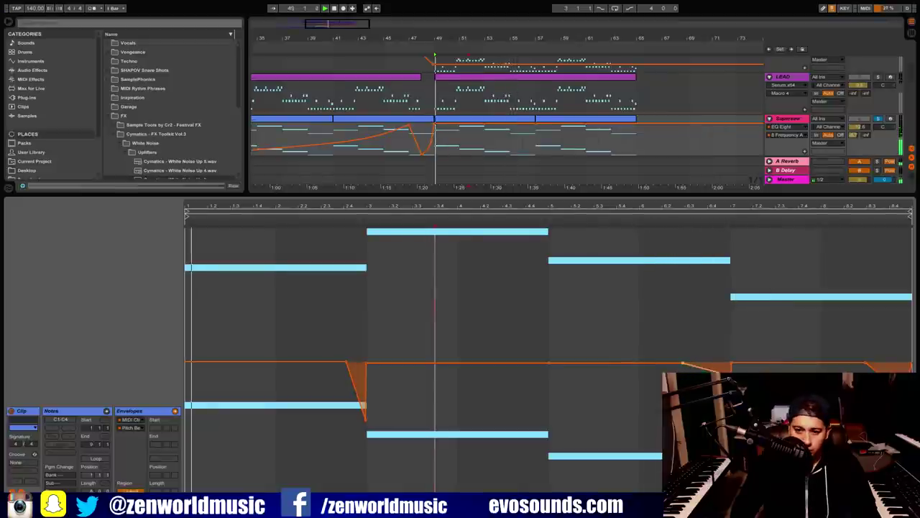
pyautogui.moveTo(683, 365); pyautogui.dragTo(720, 364)
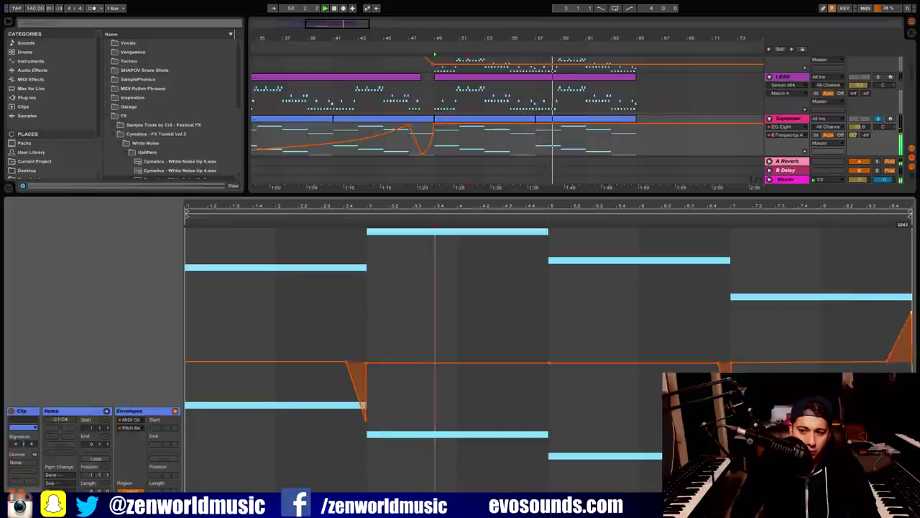
# Play from bar 55 and move the start of the Supersaw Pitch Bend envelope's upward bend at the end of clip bar 8
pyautogui.click(514, 141)
pyautogui.press('space')
pyautogui.press('space')
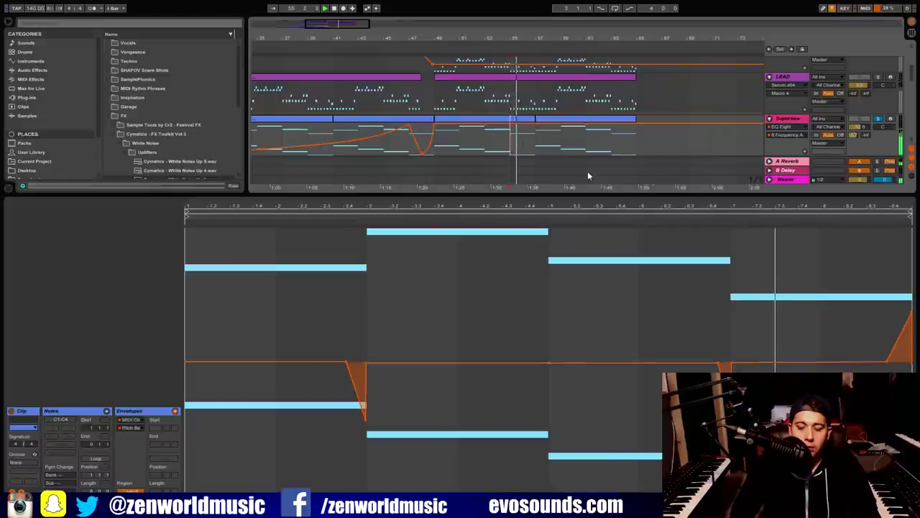
pyautogui.moveTo(887, 361); pyautogui.dragTo(878, 360)
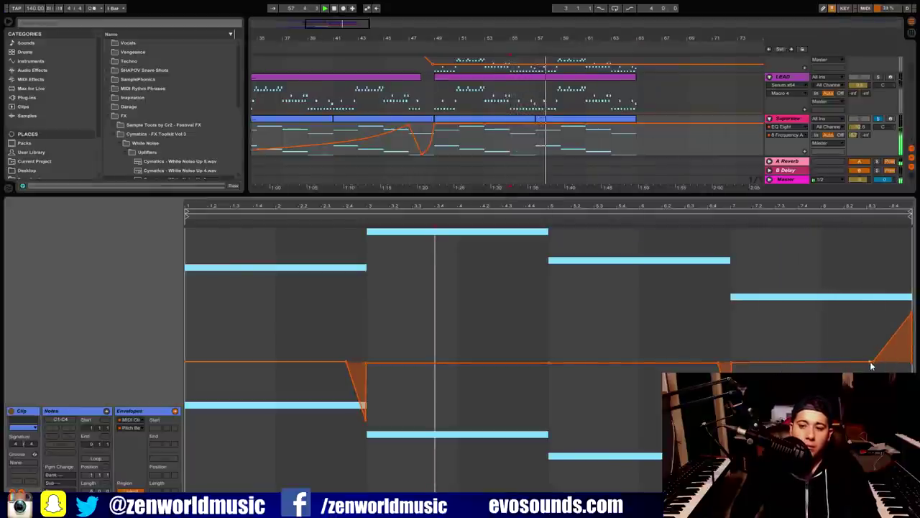
pyautogui.moveTo(872, 366); pyautogui.dragTo(879, 361)
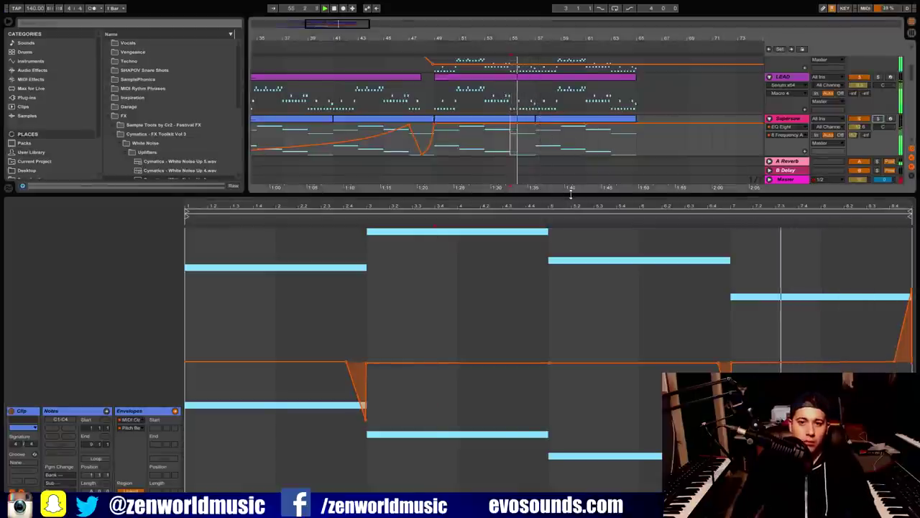
# Shrink the enlarged clip editor, show more of the arrangement, and play the full mix from bar 39
pyautogui.moveTo(571, 194); pyautogui.dragTo(575, 497)
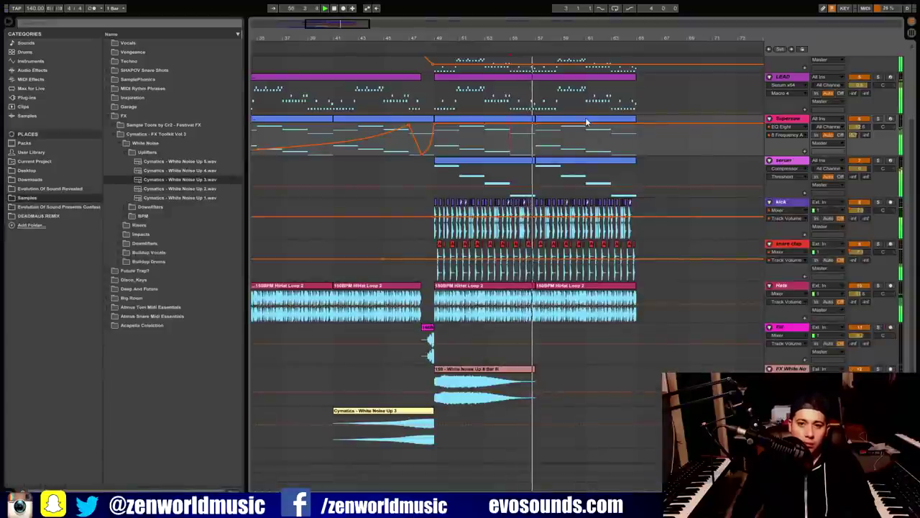
pyautogui.moveTo(357, 23); pyautogui.dragTo(358, 6)
pyautogui.click(413, 180)
pyautogui.press('space')
pyautogui.press('space')
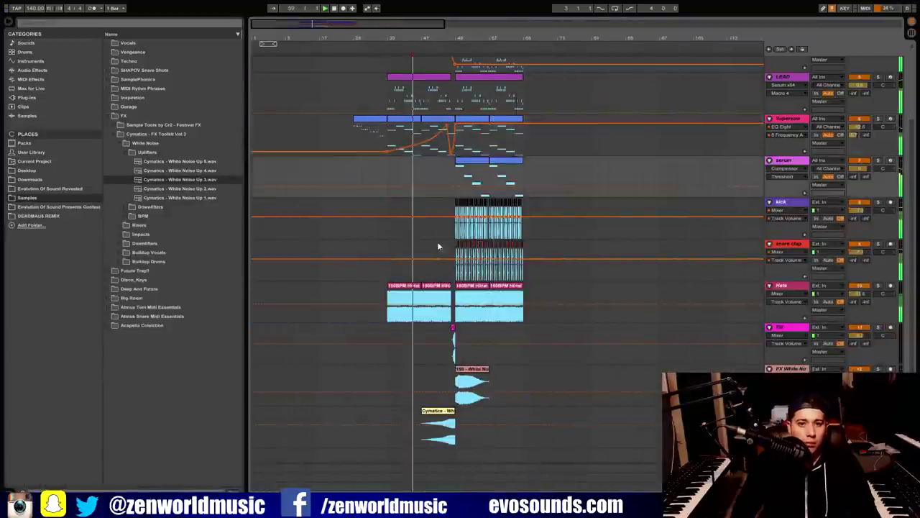
# Duplicate the Supersaw track and rename the copy Strings
pyautogui.scroll(3, 787, 204)
pyautogui.click(792, 194)
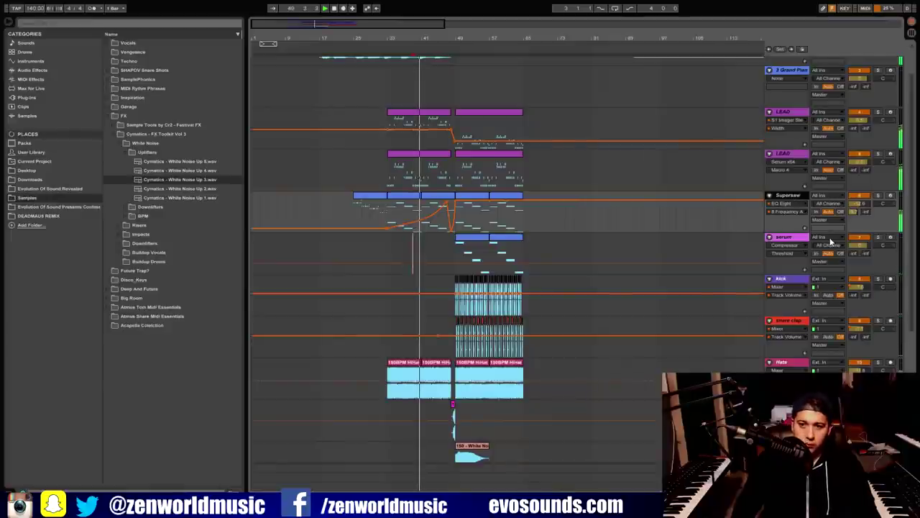
pyautogui.hotkey('ctrl', 'd')
pyautogui.write('Strings')
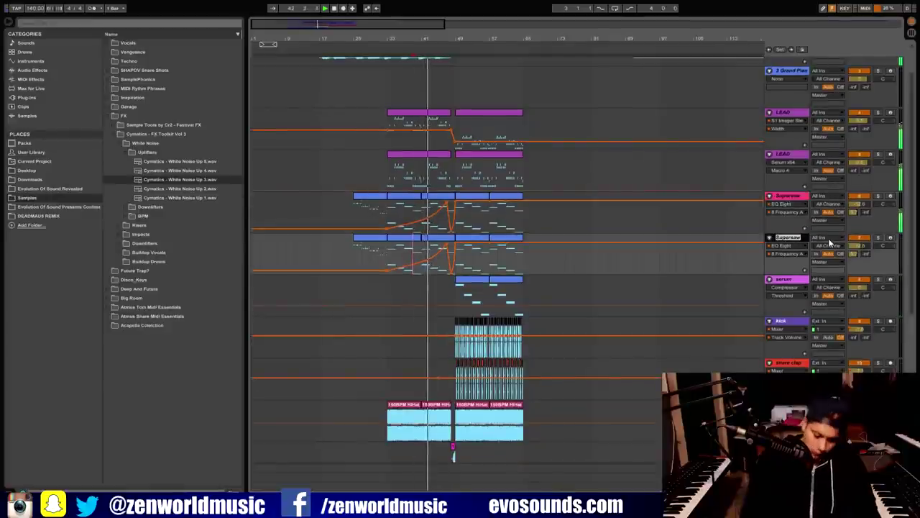
pyautogui.press('Return')
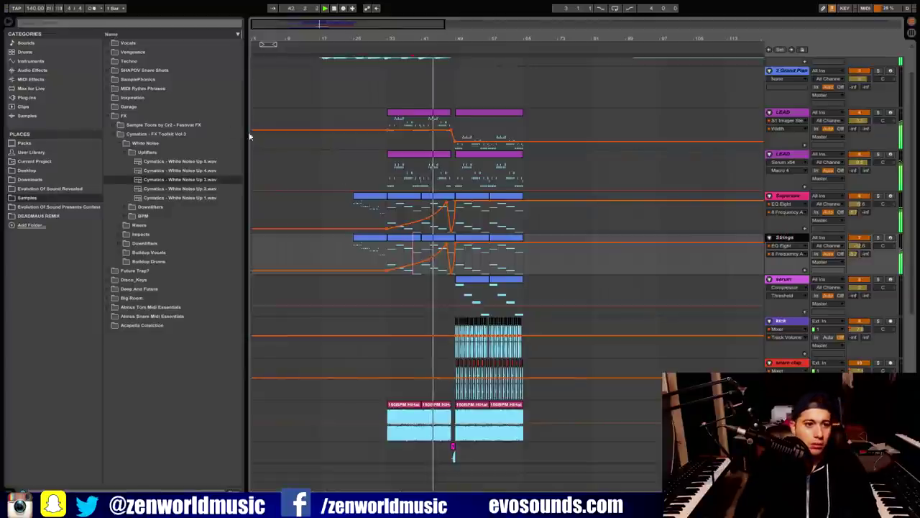
# Look through the browser's instruments and places, and open the Orchestral Strings pack
pyautogui.click(26, 97)
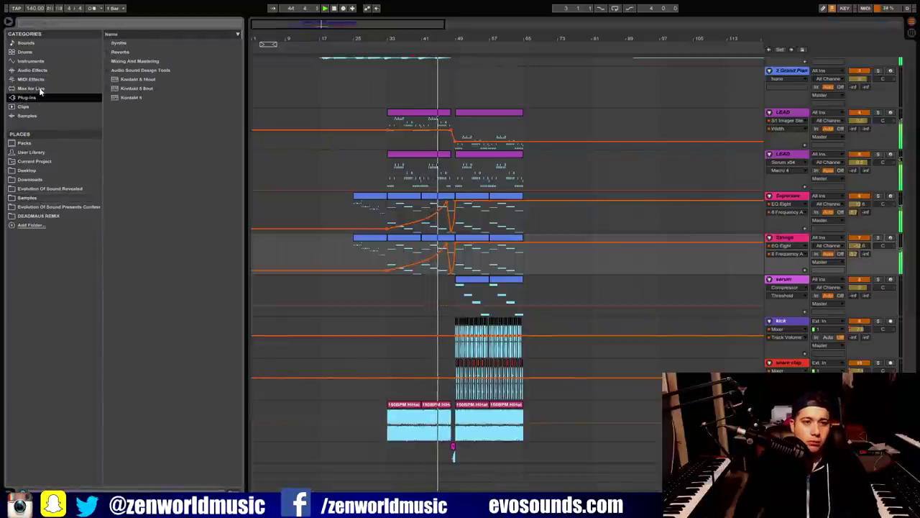
pyautogui.click(31, 61)
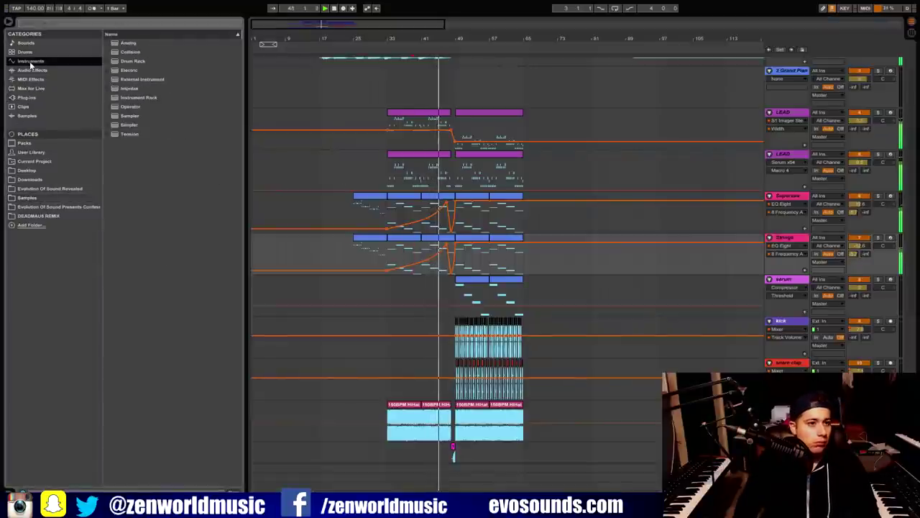
pyautogui.click(36, 152)
pyautogui.click(39, 161)
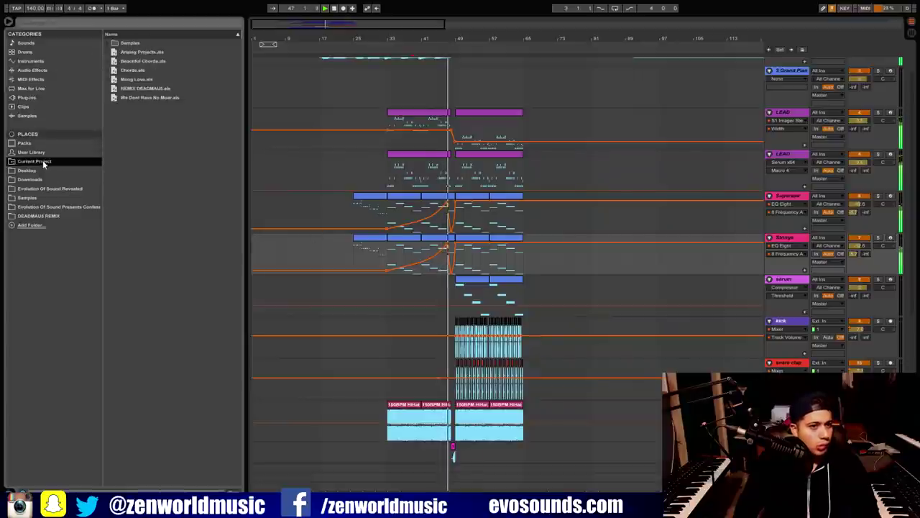
pyautogui.click(24, 143)
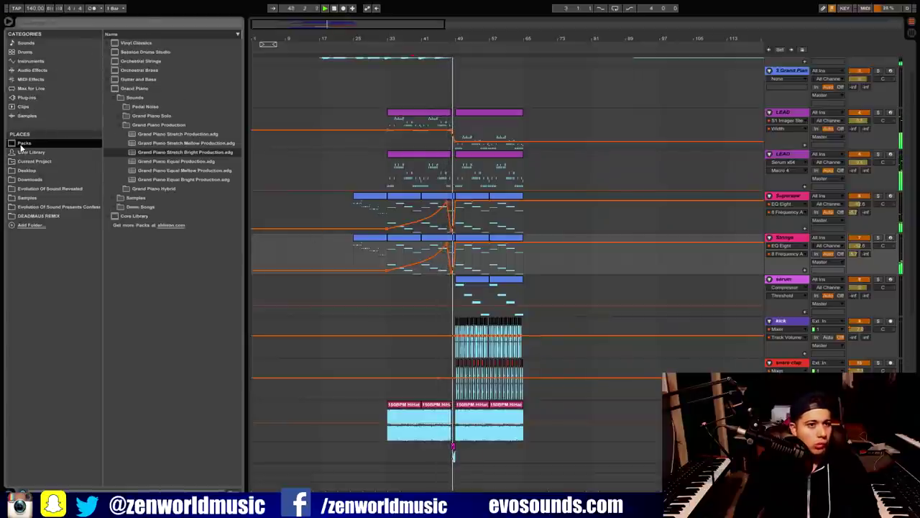
pyautogui.click(108, 89)
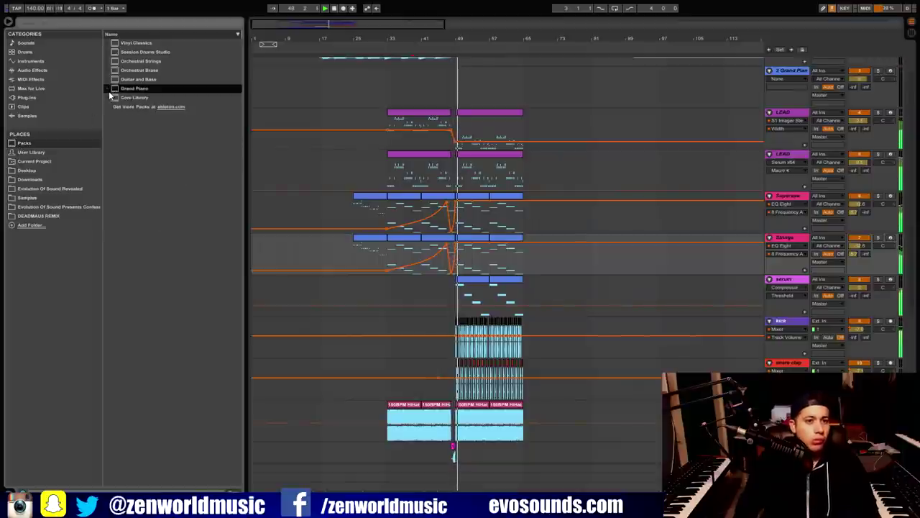
pyautogui.click(110, 62)
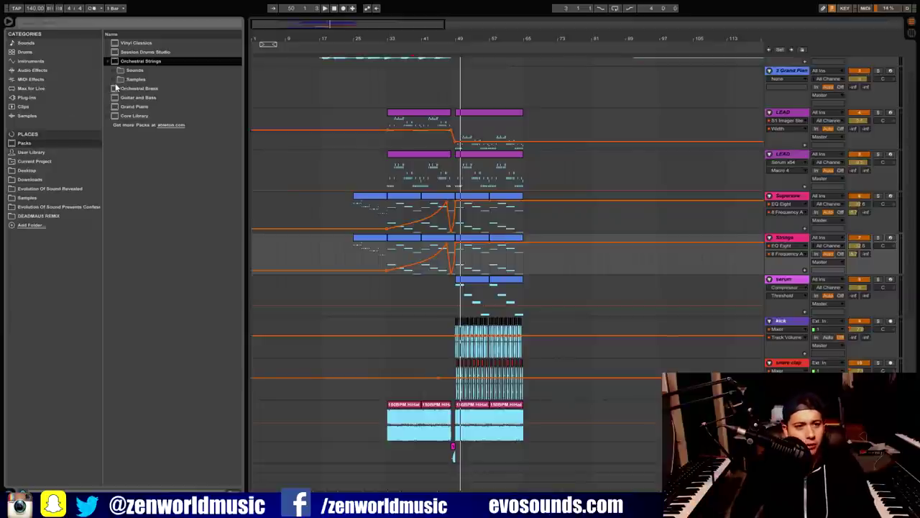
# Find the Strings Ensemble presets in the Orchestral Strings sounds and load Strings Ensemble.adg onto the Strings track
pyautogui.click(114, 81)
pyautogui.click(121, 89)
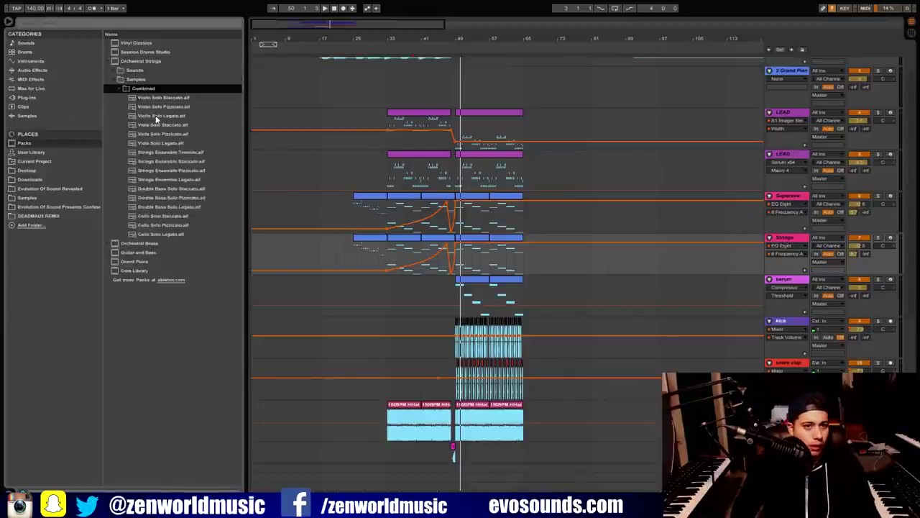
pyautogui.click(115, 75)
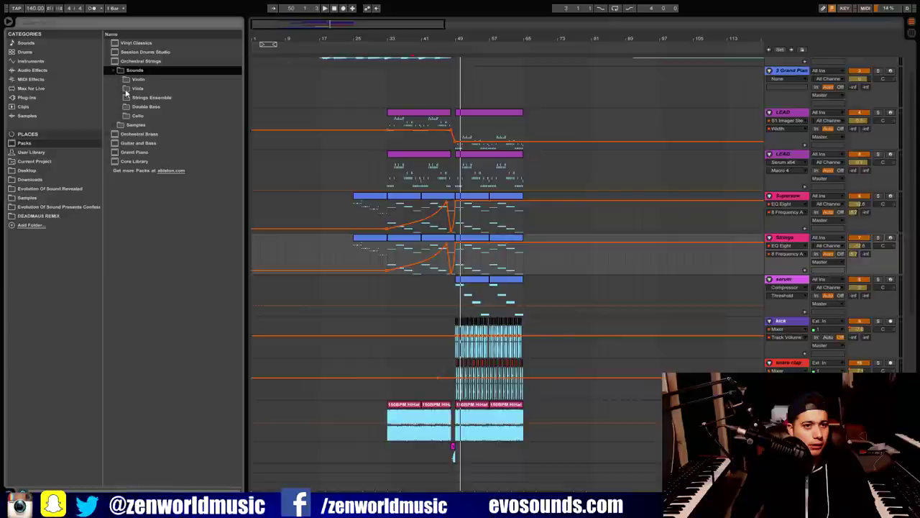
pyautogui.click(119, 98)
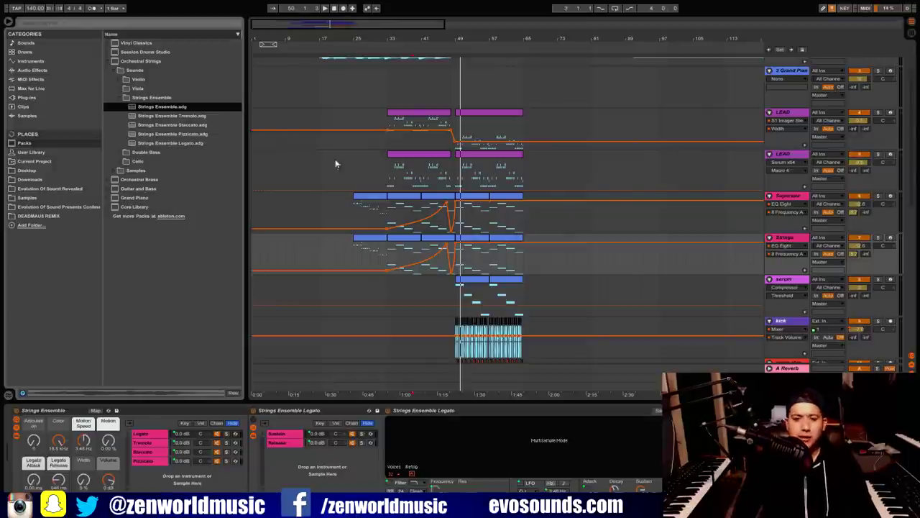
# Solo the Strings track during playback and consolidate its two clips from bar 49 to 65 into one
pyautogui.press('space')
pyautogui.click(878, 238)
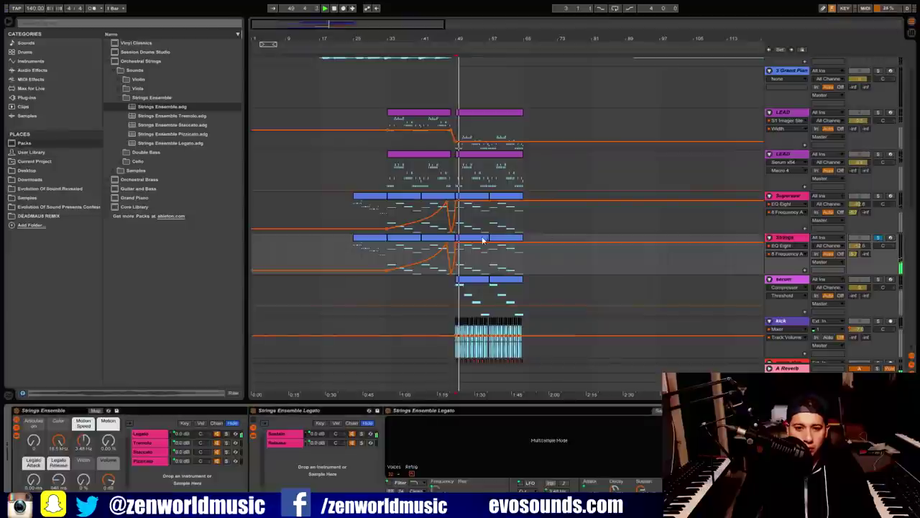
pyautogui.moveTo(524, 263); pyautogui.dragTo(457, 266)
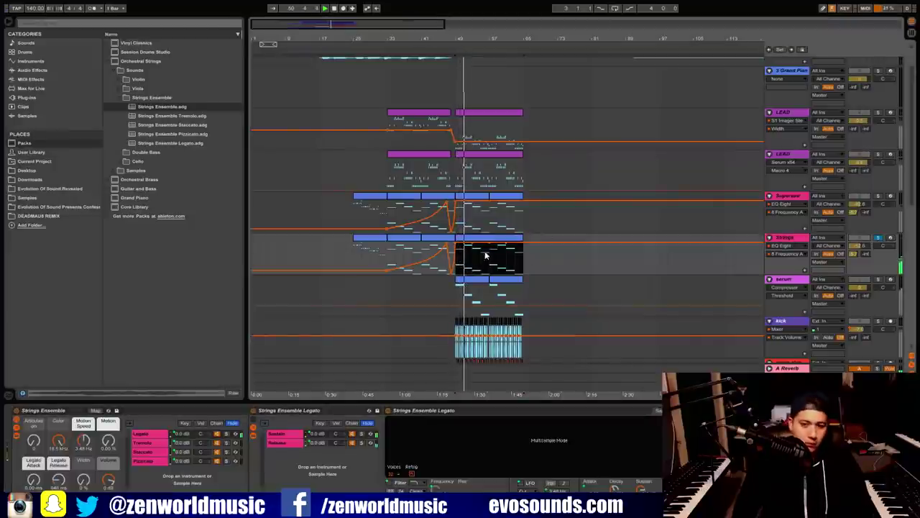
# Show the notes of the consolidated Strings clip in a larger editor and transpose them all up one octave
pyautogui.click(509, 240)
pyautogui.moveTo(426, 402); pyautogui.dragTo(427, 316)
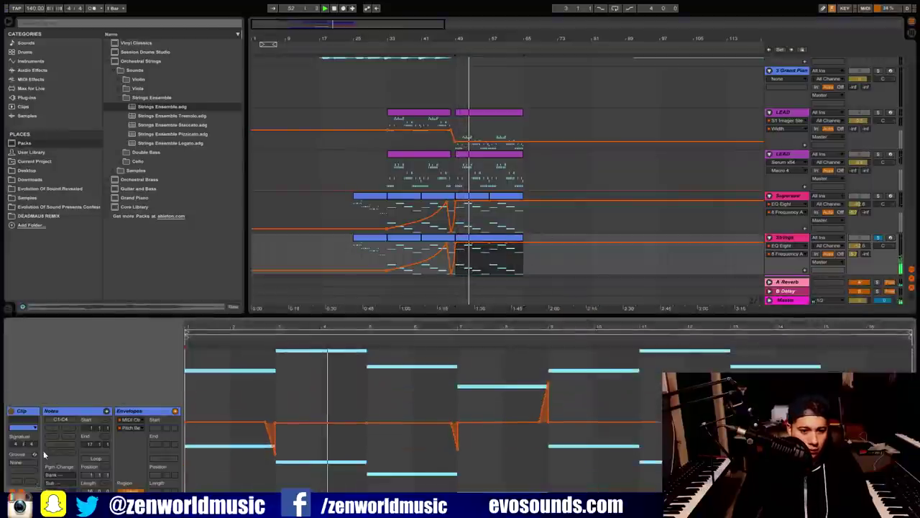
pyautogui.click(14, 481)
pyautogui.click(14, 481)
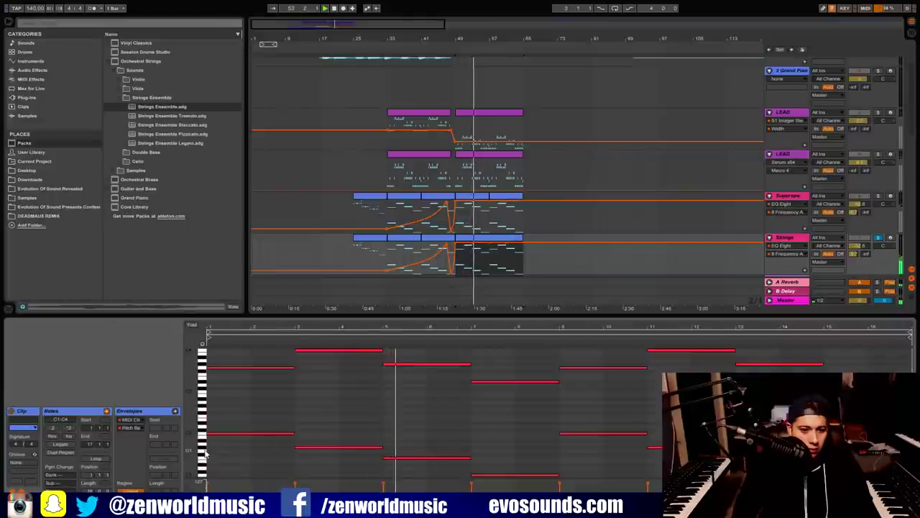
pyautogui.moveTo(205, 453); pyautogui.dragTo(910, 97)
pyautogui.scroll(-3, 239, 449)
pyautogui.hotkey('shift', 'Up')
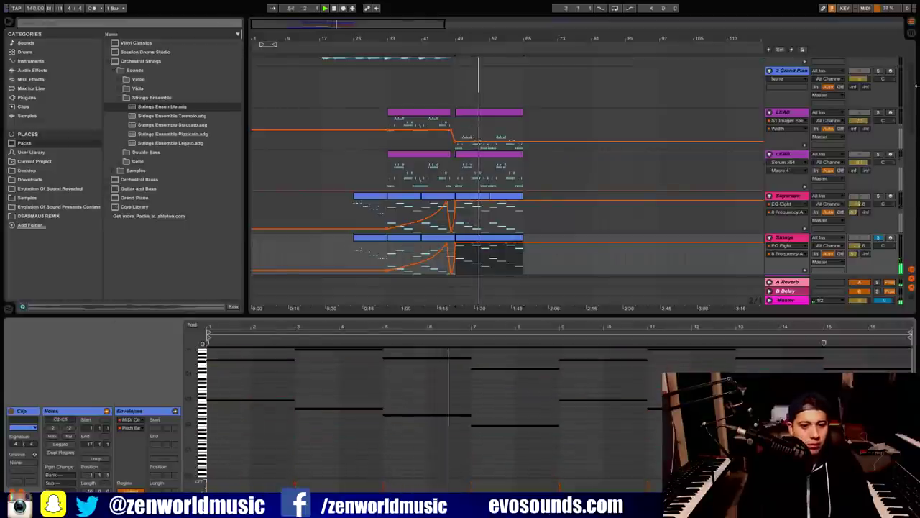
pyautogui.scroll(3, 205, 397)
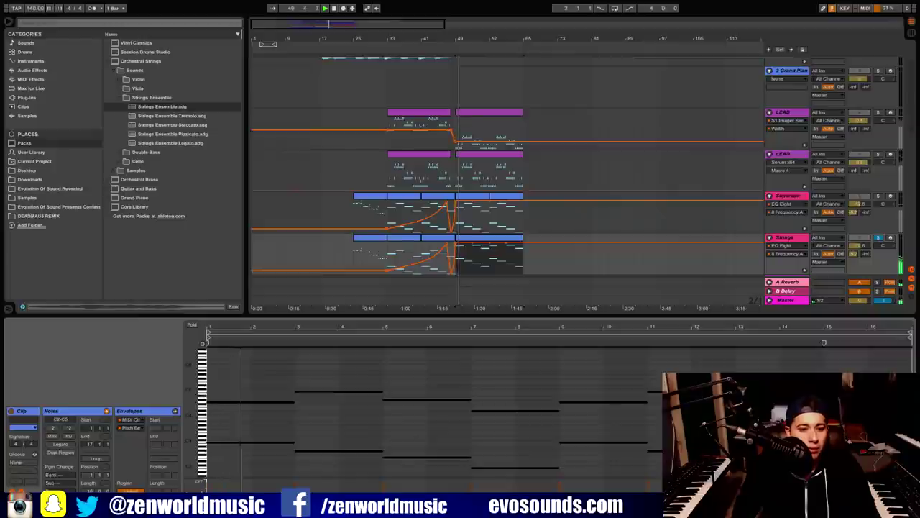
# Solo the Supersaw track alongside the Strings and adjust the Strings track's volume
pyautogui.moveTo(203, 395); pyautogui.dragTo(231, 396)
pyautogui.click(878, 196)
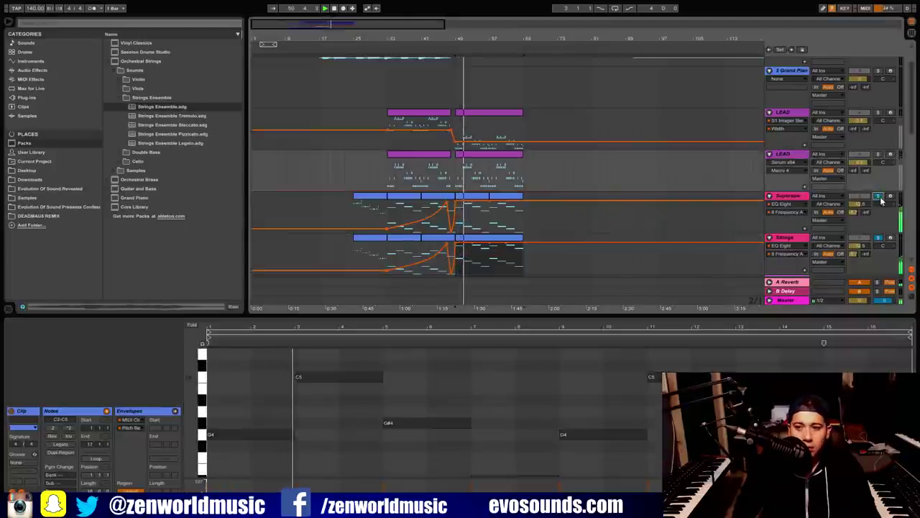
pyautogui.click(867, 246)
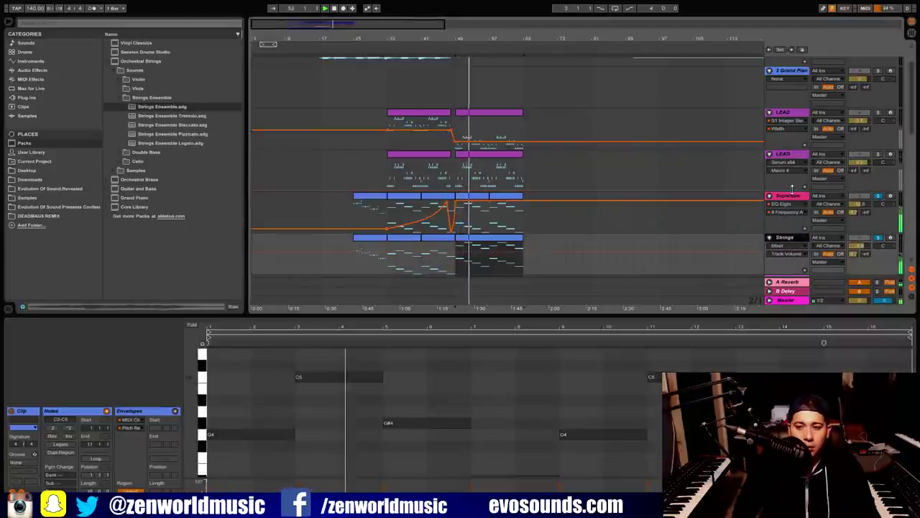
# Group the Supersaw and Strings tracks under the name Chord Drop, and solo the folded group
pyautogui.click(793, 196)
pyautogui.hotkey('ctrl', 'g')
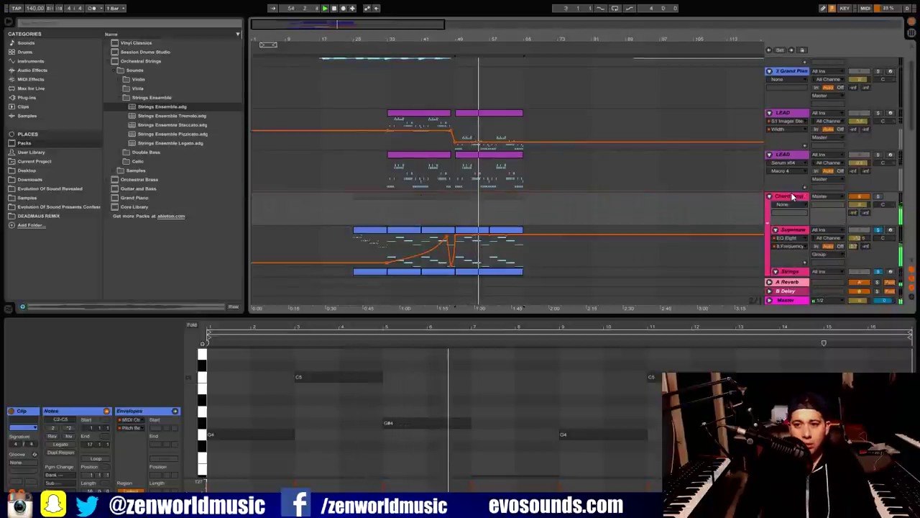
pyautogui.doubleClick(793, 196)
pyautogui.click(769, 196)
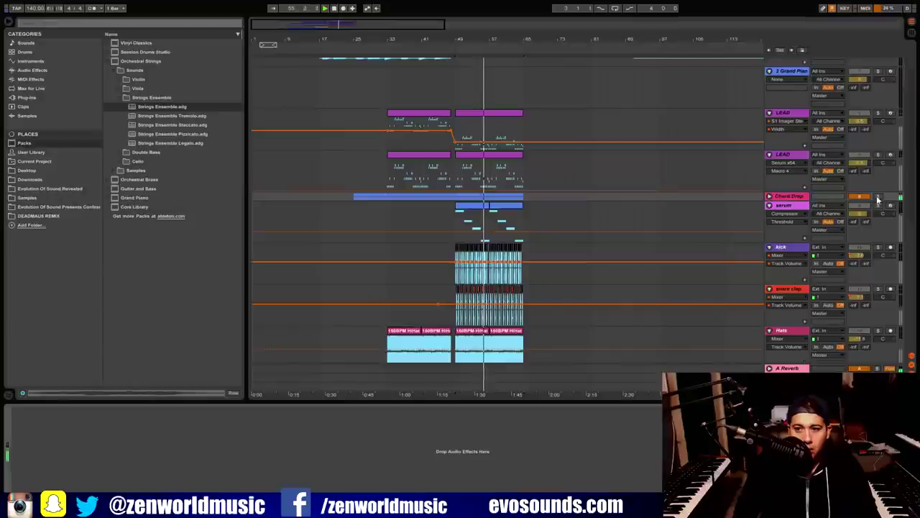
pyautogui.click(878, 197)
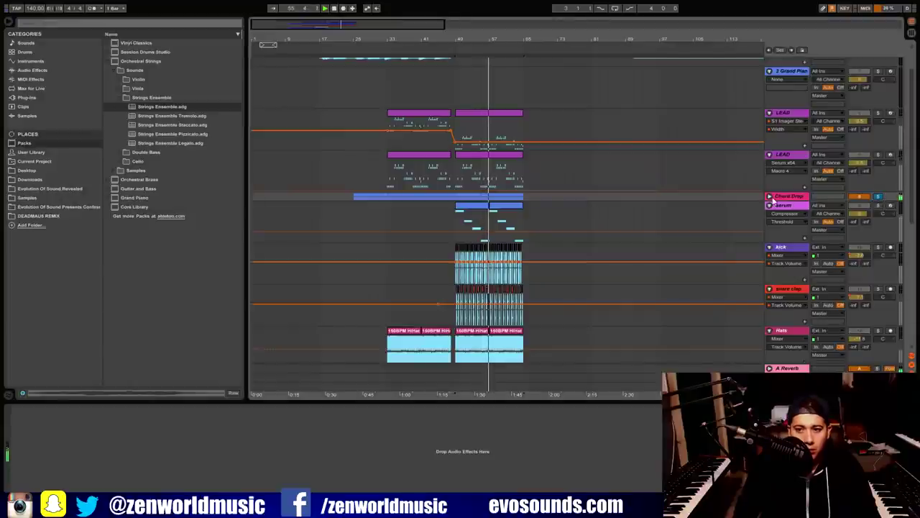
# Unfold Chord Drop, compare the sound with the Strings muted, and rebalance the Supersaw and Strings volumes
pyautogui.click(770, 197)
pyautogui.click(862, 272)
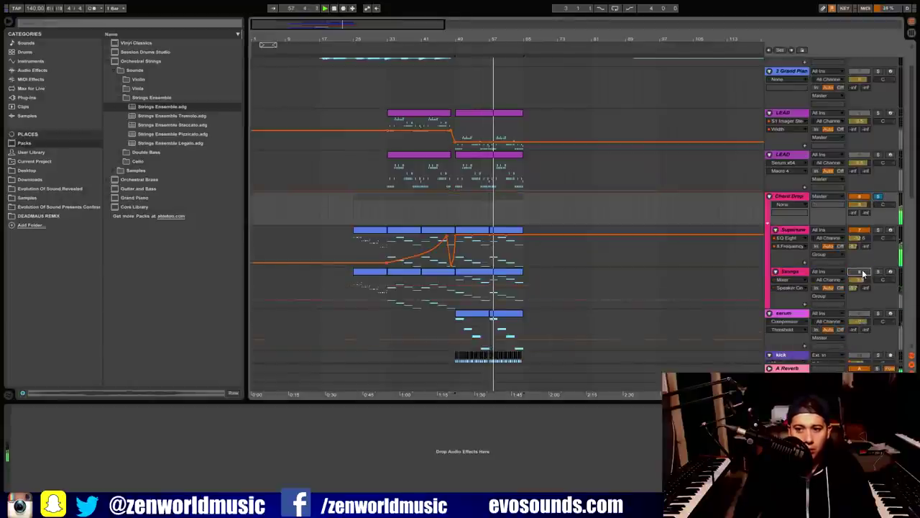
pyautogui.click(862, 273)
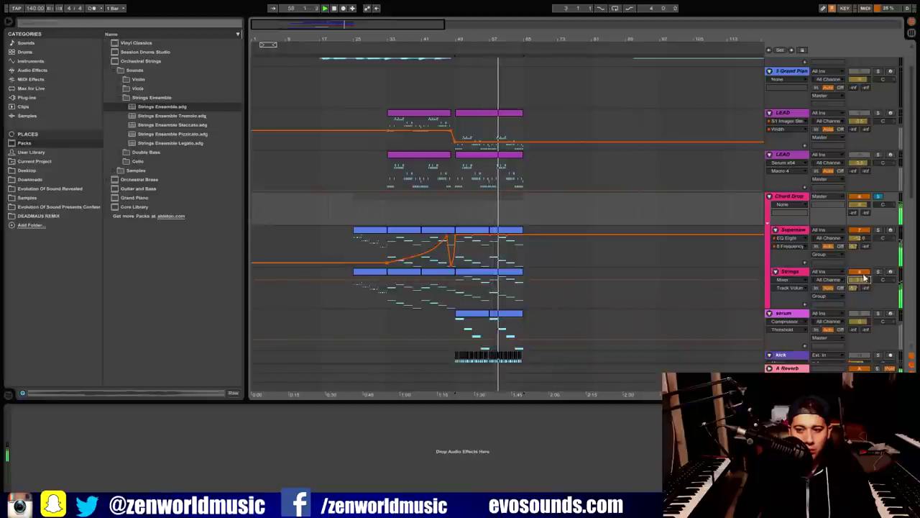
pyautogui.click(859, 238)
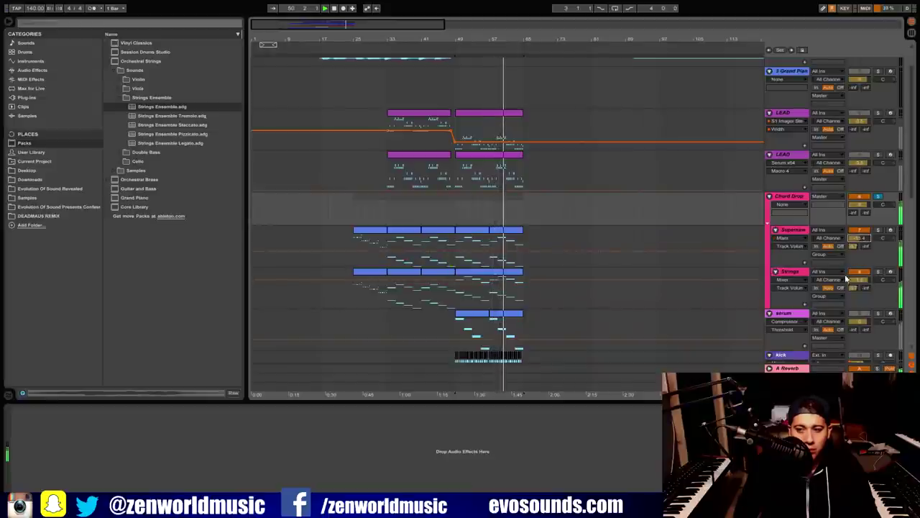
pyautogui.moveTo(860, 244); pyautogui.dragTo(859, 285)
# Enable filter 7 as a high cut on the Strings track's EQ Eight, raise its cutoff frequency, and solo the Strings
pyautogui.click(790, 272)
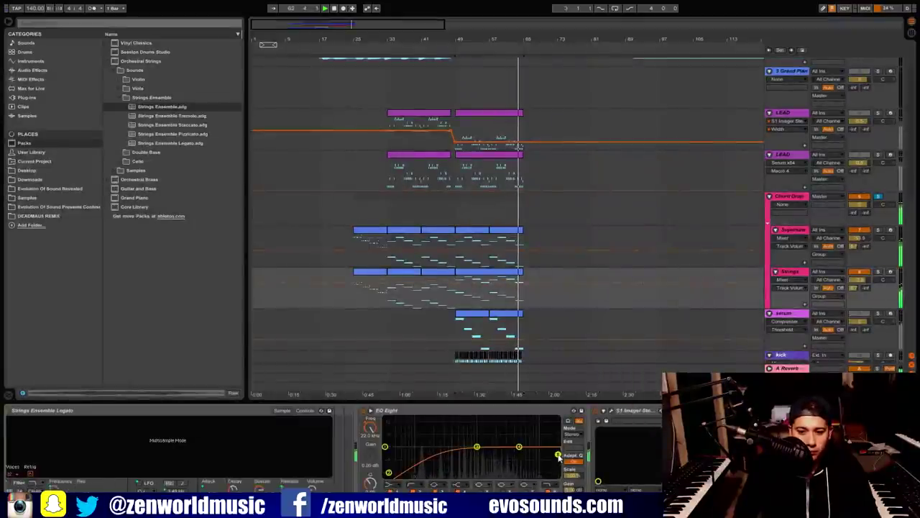
pyautogui.click(525, 492)
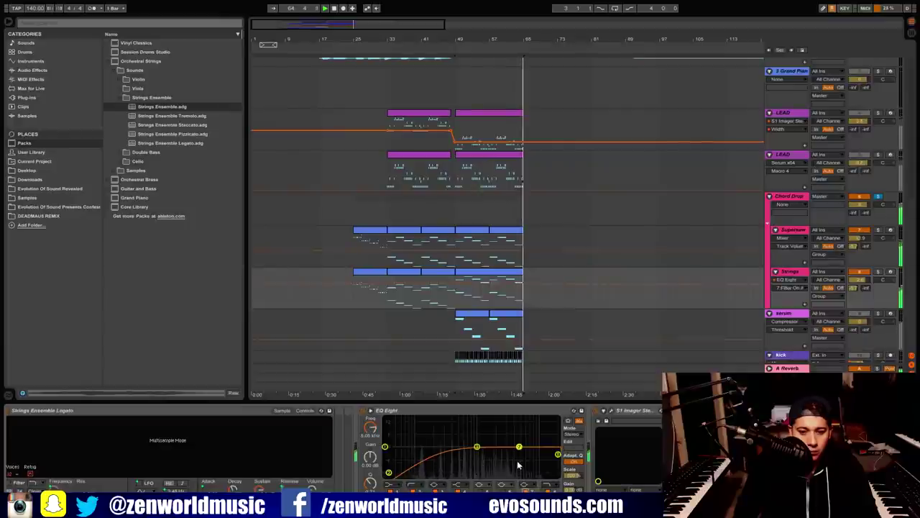
pyautogui.click(527, 487)
pyautogui.click(529, 463)
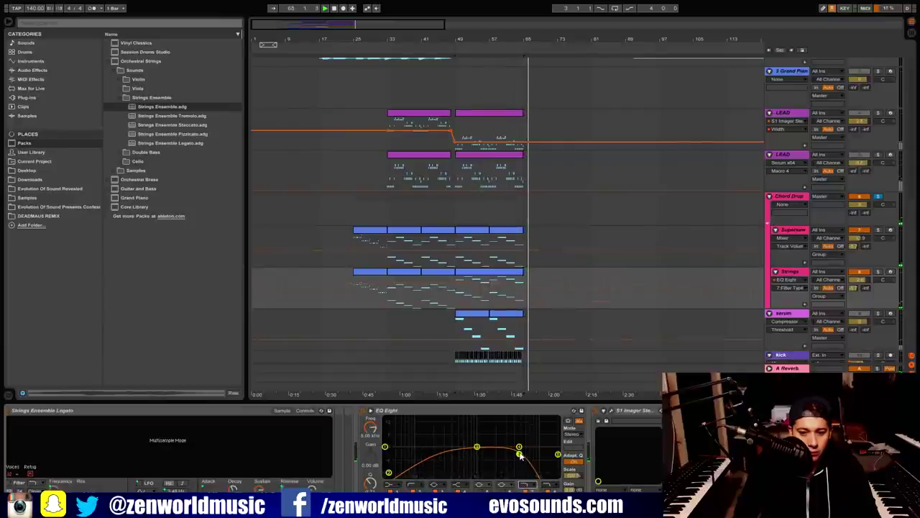
pyautogui.moveTo(519, 455); pyautogui.dragTo(540, 453)
pyautogui.click(880, 272)
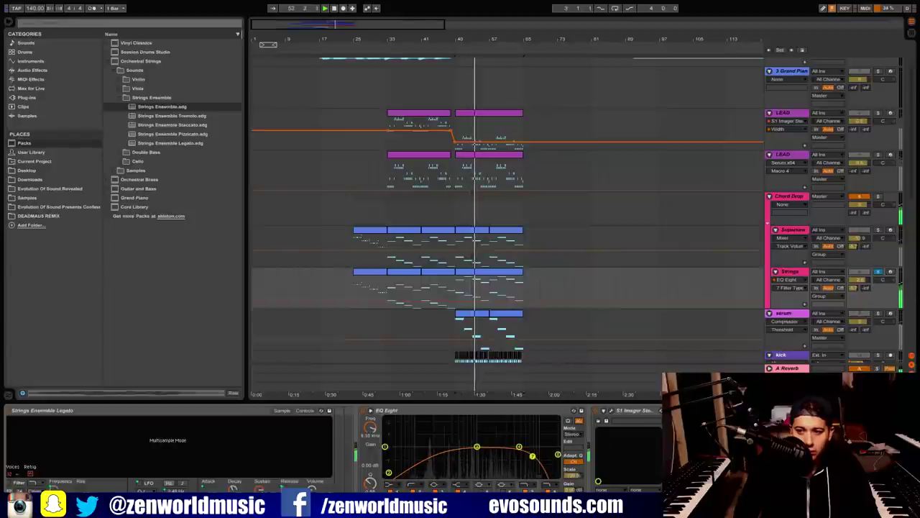
# Adjust the Strings volume and replace the Supersaw and Strings clips at bars 25–33 with copies of those at bars 33–41
pyautogui.moveTo(858, 280); pyautogui.dragTo(858, 274)
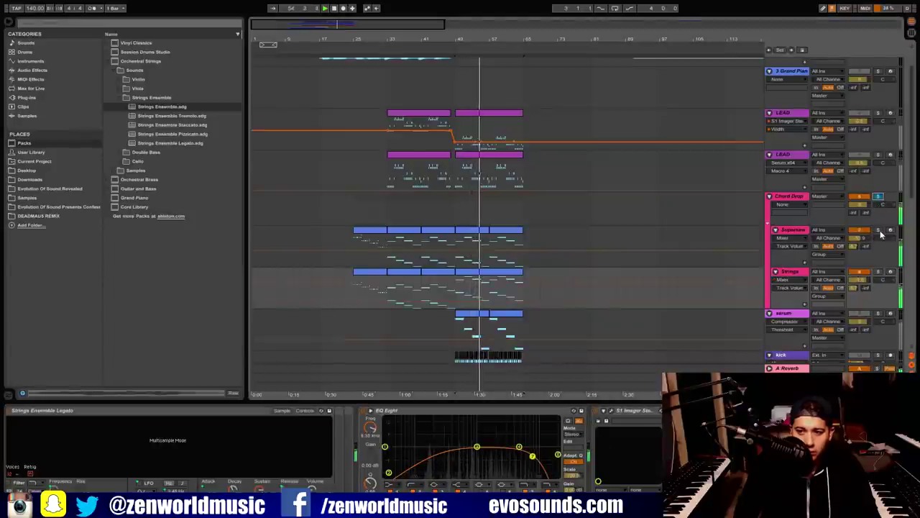
pyautogui.click(359, 222)
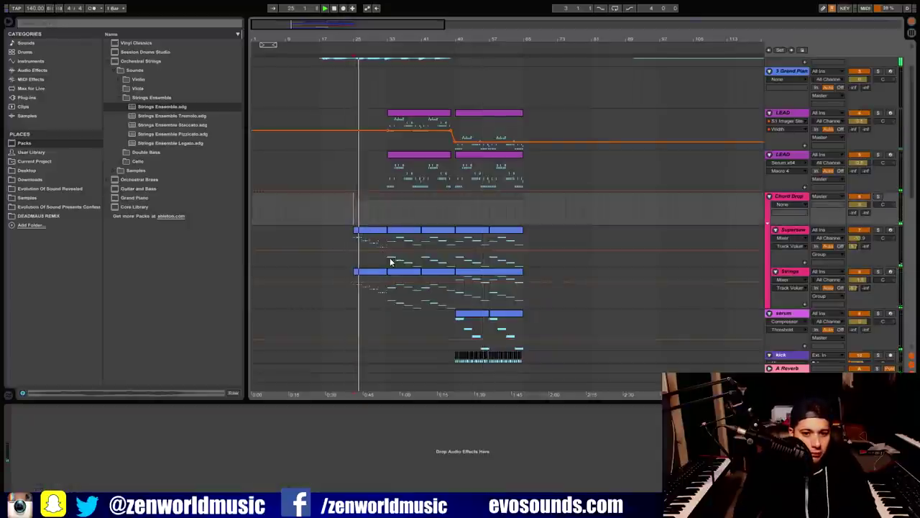
pyautogui.moveTo(390, 262); pyautogui.dragTo(422, 291)
pyautogui.moveTo(355, 260); pyautogui.dragTo(388, 275)
# Look over the drum, effects and pad tracks below the chords, and play the arrangement from bar 41
pyautogui.scroll(-4, 390, 271)
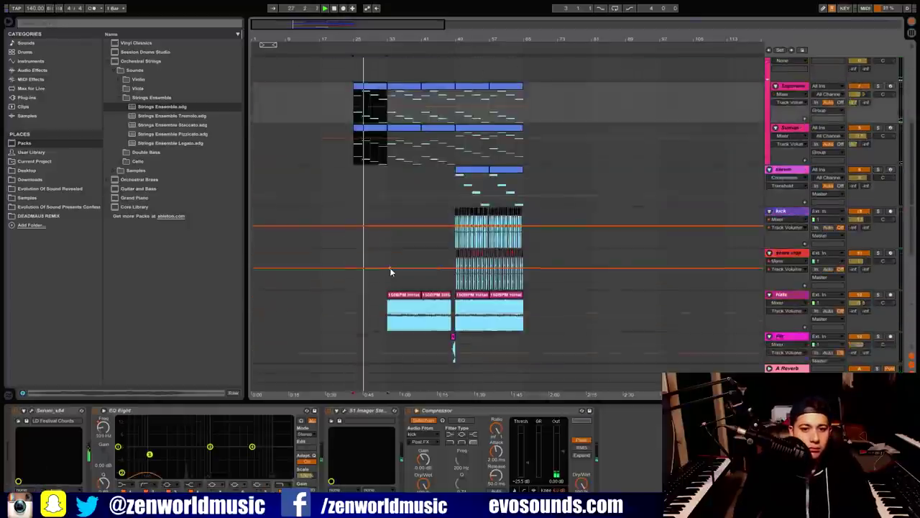
pyautogui.scroll(-6, 390, 269)
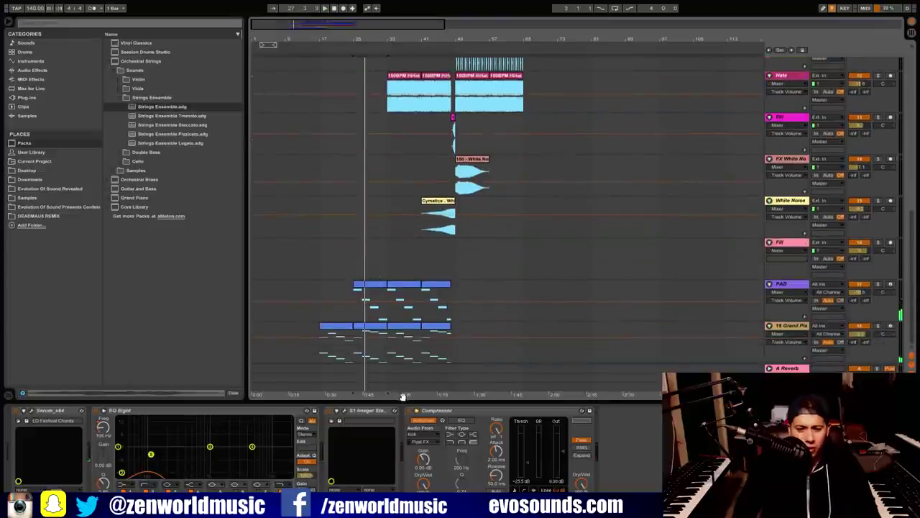
pyautogui.scroll(8, 382, 294)
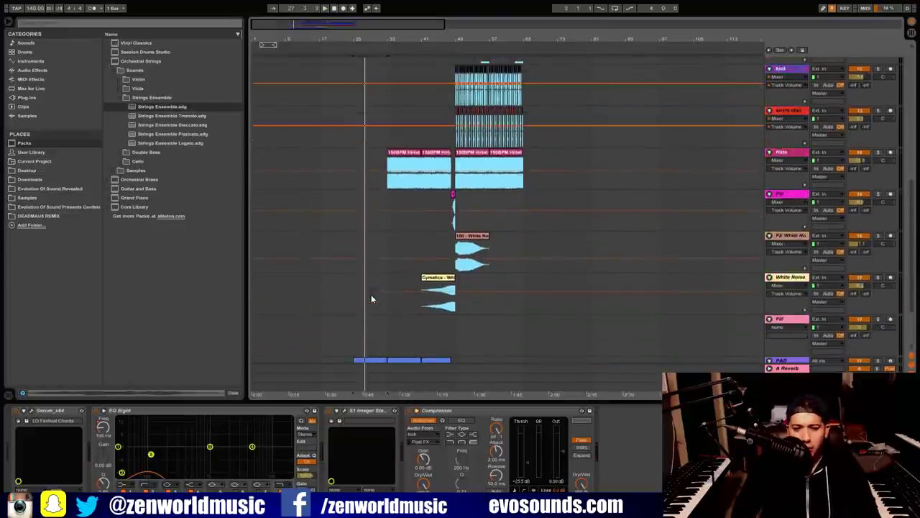
pyautogui.scroll(2, 431, 96)
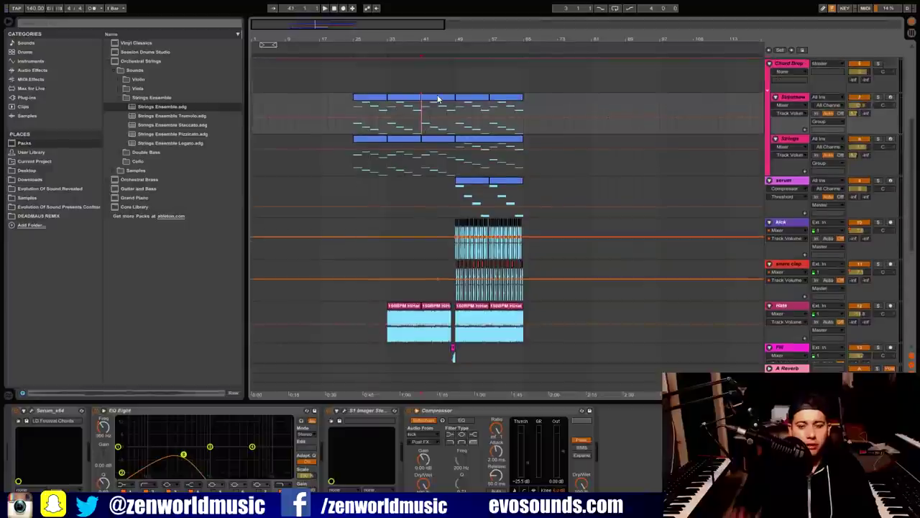
pyautogui.press('space')
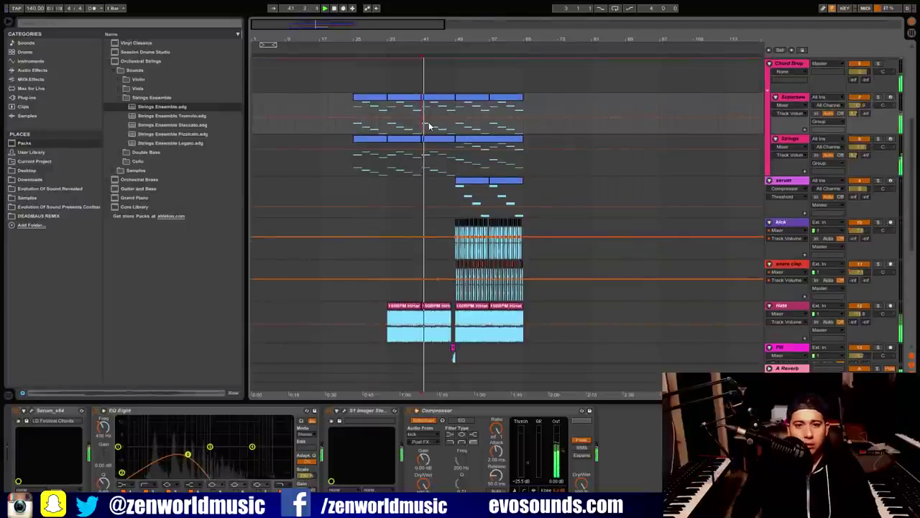
# Find EQ Eight among the audio effects and add it to the Hats track
pyautogui.scroll(-3, 436, 130)
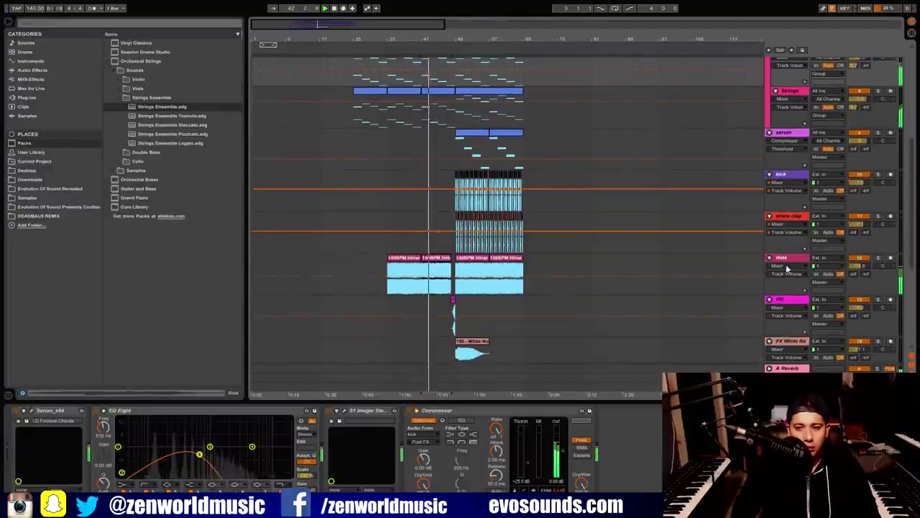
pyautogui.click(786, 259)
pyautogui.click(58, 62)
pyautogui.click(41, 71)
pyautogui.click(70, 23)
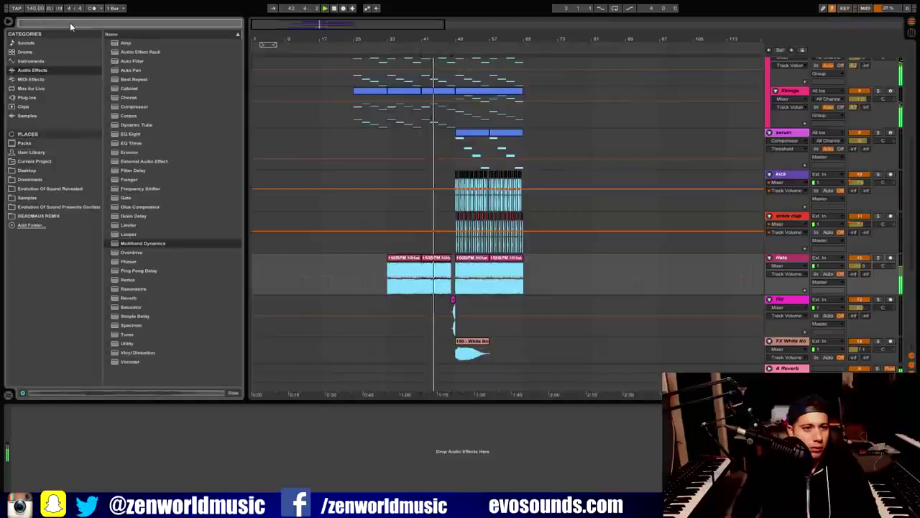
pyautogui.write('eq')
pyautogui.moveTo(130, 52); pyautogui.dragTo(588, 274)
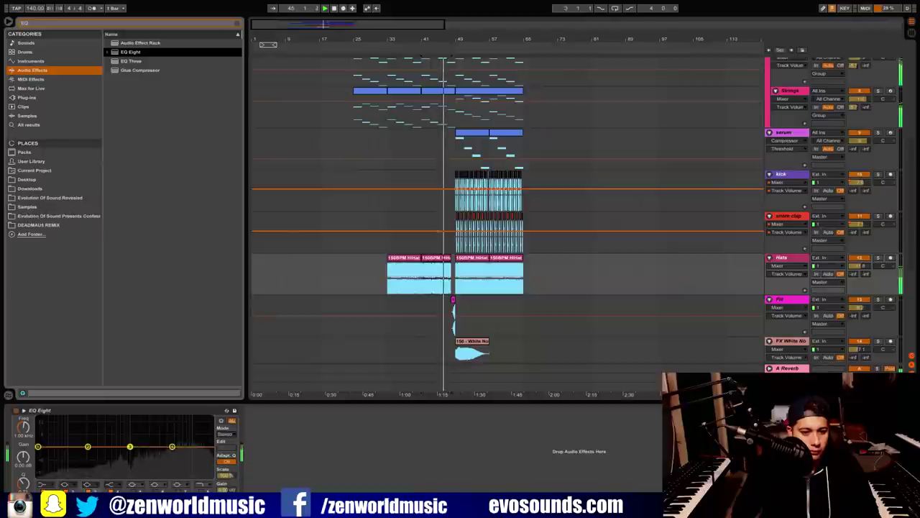
# Enable filter 8 as a high cut on Hats and automate its frequency downward from bar 33 to 48, returning to 22 kHz at bar 49
pyautogui.click(205, 492)
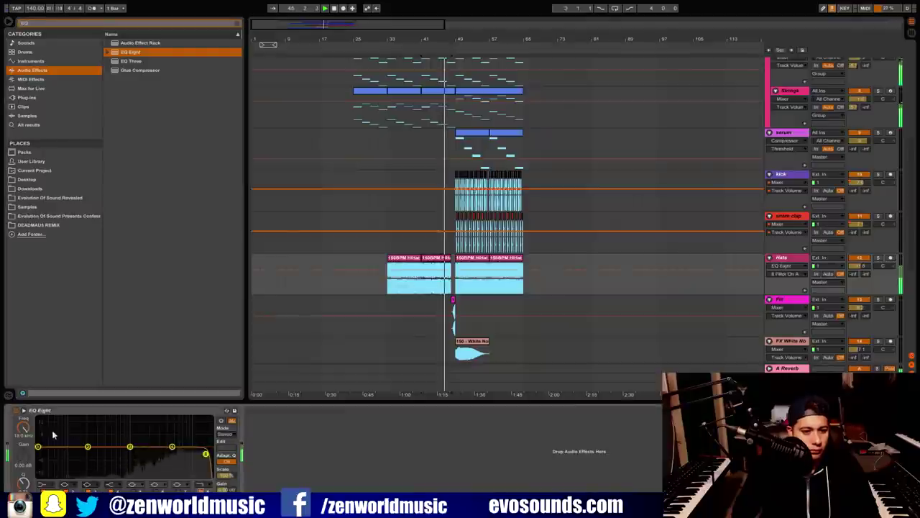
pyautogui.click(387, 265)
pyautogui.moveTo(451, 263)
pyautogui.mouseDown()
pyautogui.moveTo(451, 284)
pyautogui.moveTo(456, 263)
pyautogui.mouseUp()
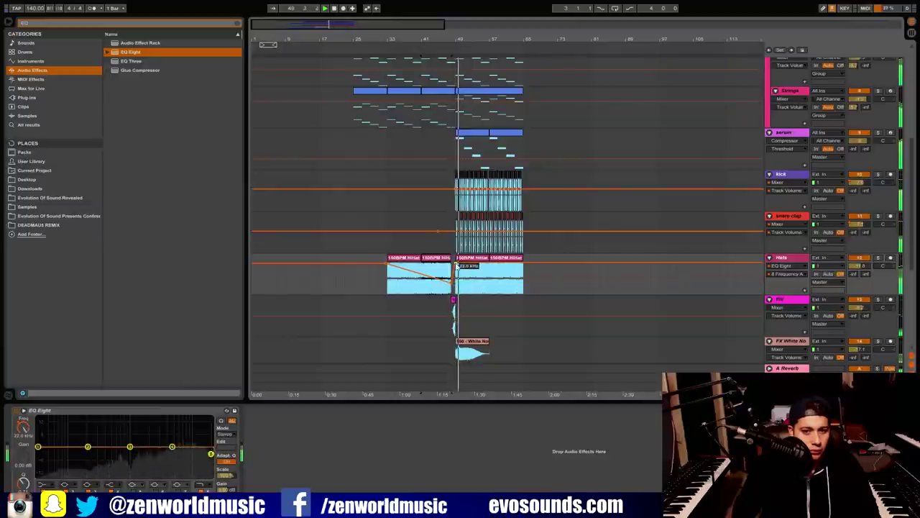
# Select the lower LEAD track's clip in the drop, solo that track and adjust its volume
pyautogui.scroll(5, 501, 127)
pyautogui.moveTo(342, 23); pyautogui.dragTo(531, 259)
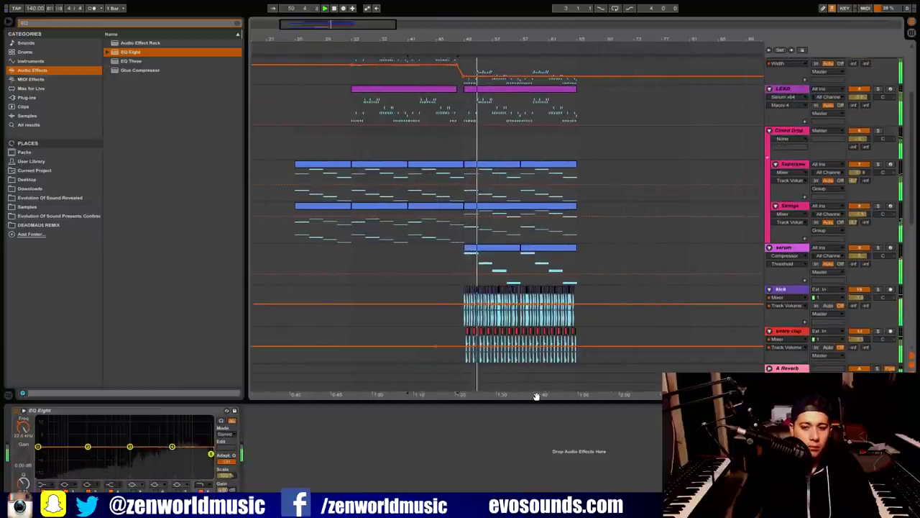
pyautogui.scroll(3, 496, 199)
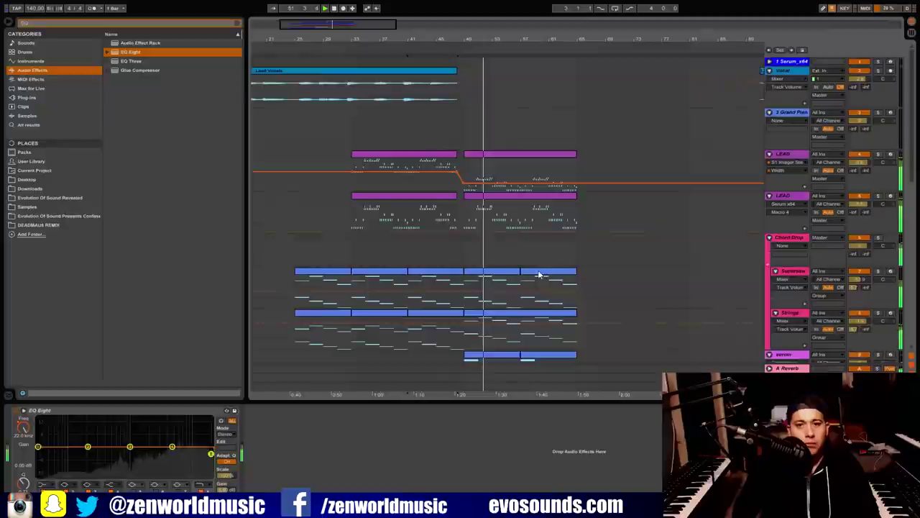
pyautogui.click(497, 197)
pyautogui.moveTo(352, 26); pyautogui.dragTo(358, 79)
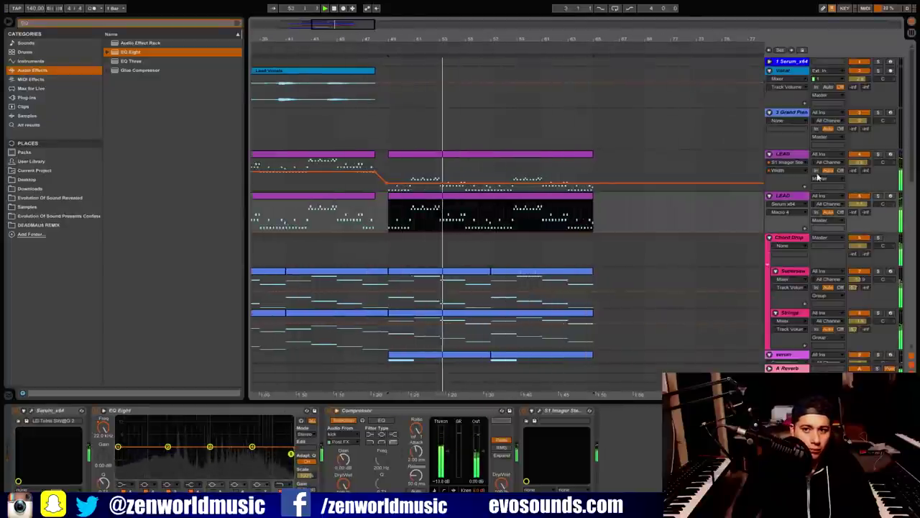
pyautogui.click(878, 195)
pyautogui.moveTo(859, 204); pyautogui.dragTo(859, 208)
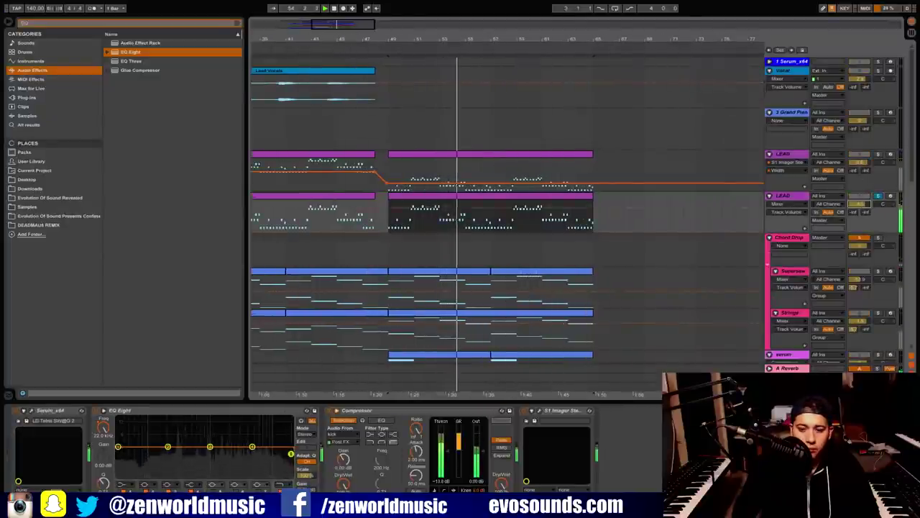
# Solo the upper LEAD track, adjust its volume against the lower LEAD, and return to the full mix
pyautogui.click(878, 153)
pyautogui.click(859, 161)
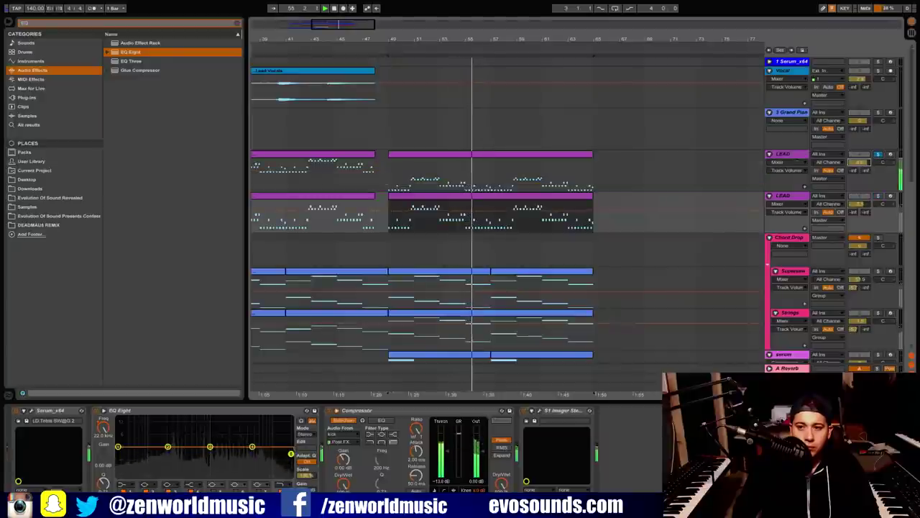
pyautogui.keyDown('ctrl'); pyautogui.click(878, 196); pyautogui.keyUp('ctrl')
pyautogui.click(878, 197)
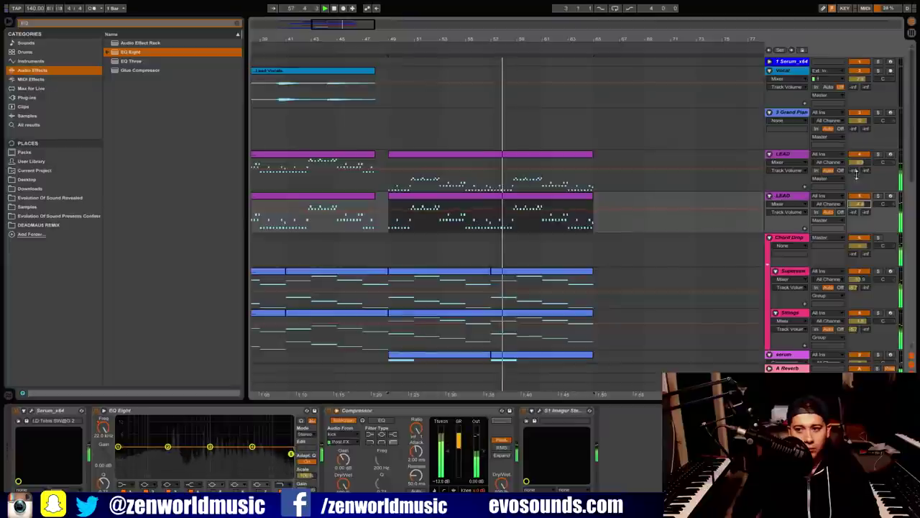
# Play the transition into the drop from bar 45 to check the lead balance
pyautogui.scroll(-3, 629, 269)
pyautogui.click(338, 198)
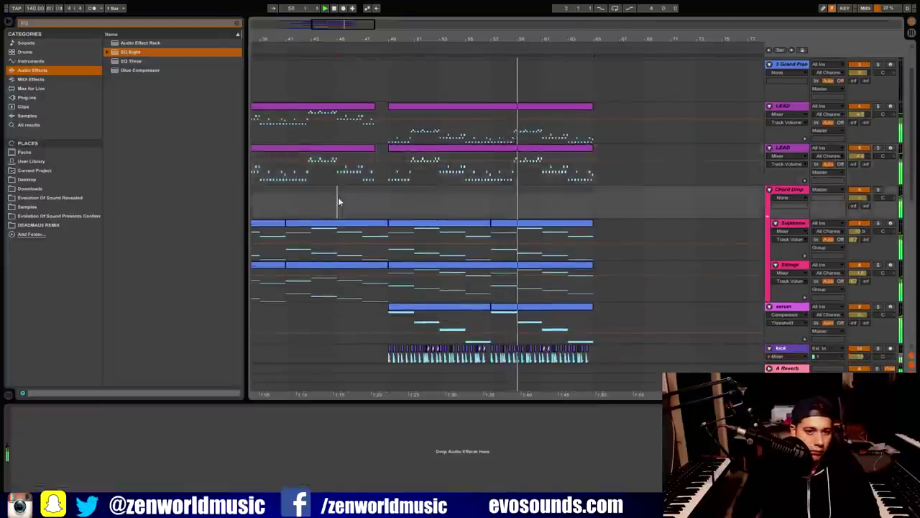
pyautogui.press('Tab')
pyautogui.press('Tab')
pyautogui.press('space')
pyautogui.press('space')
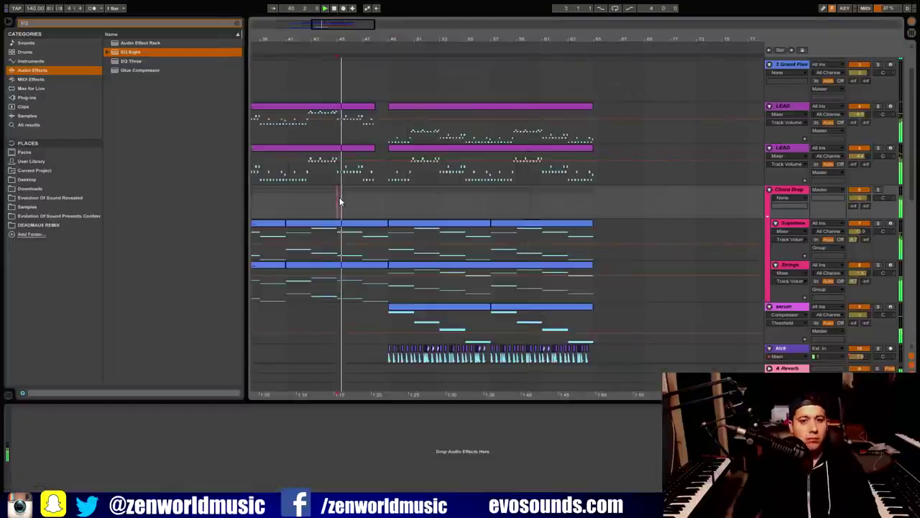
# Extend both LEAD clips to bar 49 and automate a dip in the upper LEAD's EQ Eight filter 8 frequency just before the drop
pyautogui.click(373, 148)
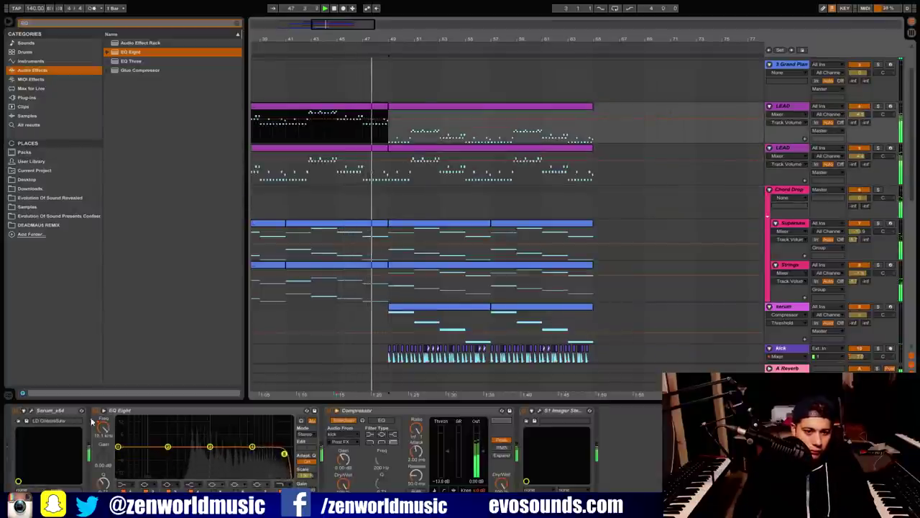
pyautogui.click(102, 427)
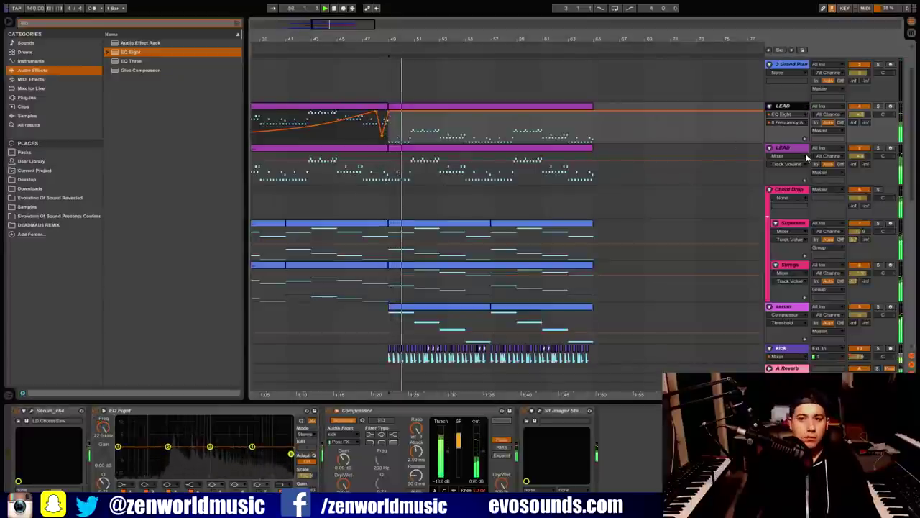
# Group the two LEAD tracks under the name Drop Leads
pyautogui.hotkey('ctrl', 'g')
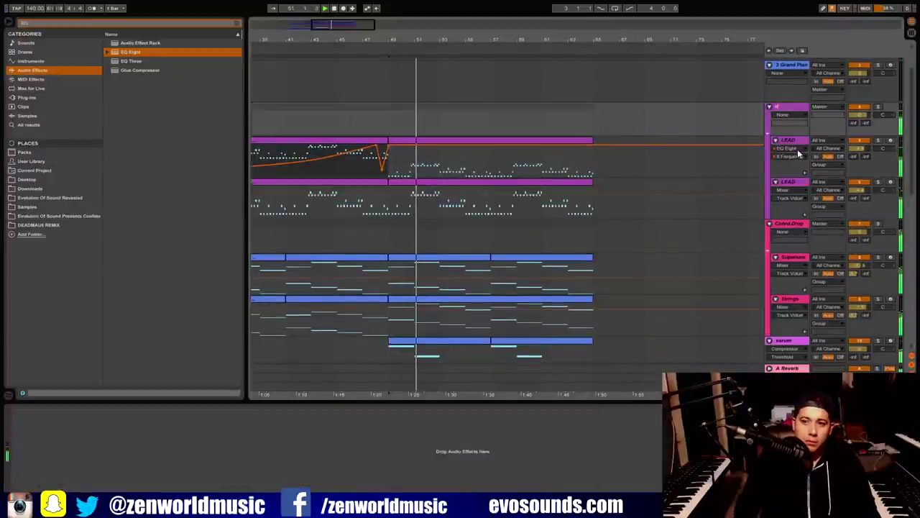
pyautogui.write('Drop Leads')
pyautogui.press('Return')
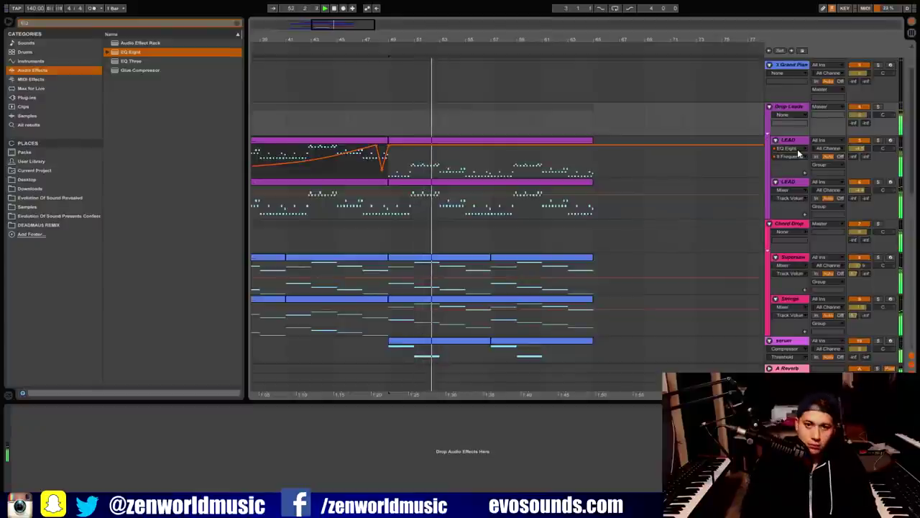
# Delete the kick and snare clap hits in the last beat before bar 53 of the drop
pyautogui.moveTo(348, 27)
pyautogui.mouseDown()
pyautogui.moveTo(341, 45)
pyautogui.moveTo(339, 23)
pyautogui.moveTo(331, 26)
pyautogui.mouseUp()
pyautogui.scroll(-5, 398, 202)
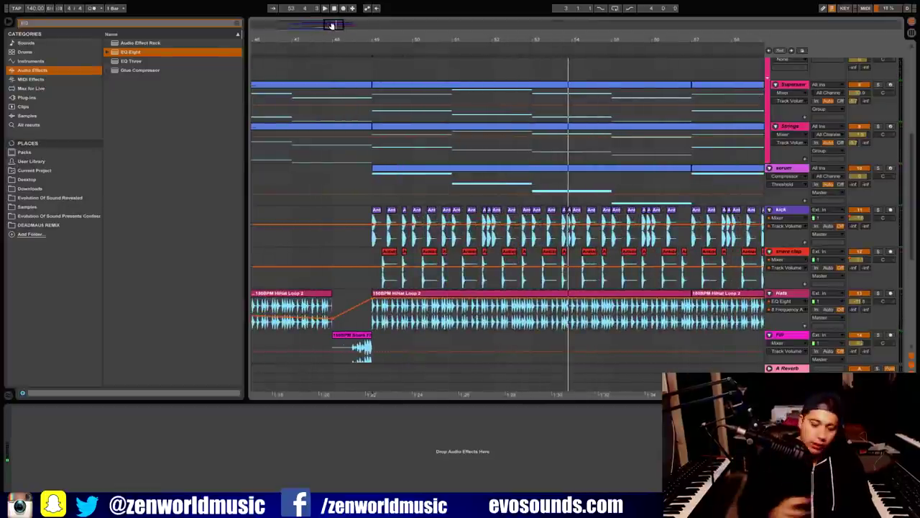
pyautogui.press('space')
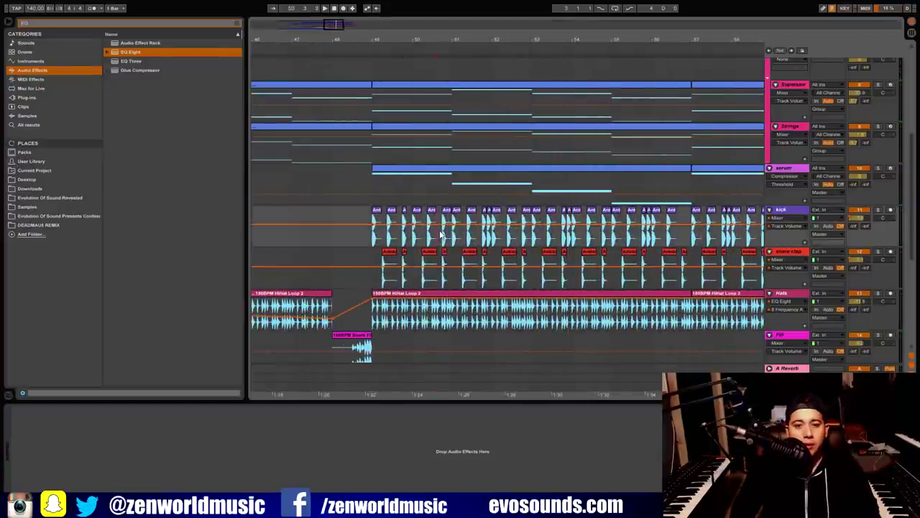
pyautogui.moveTo(442, 215); pyautogui.dragTo(461, 356)
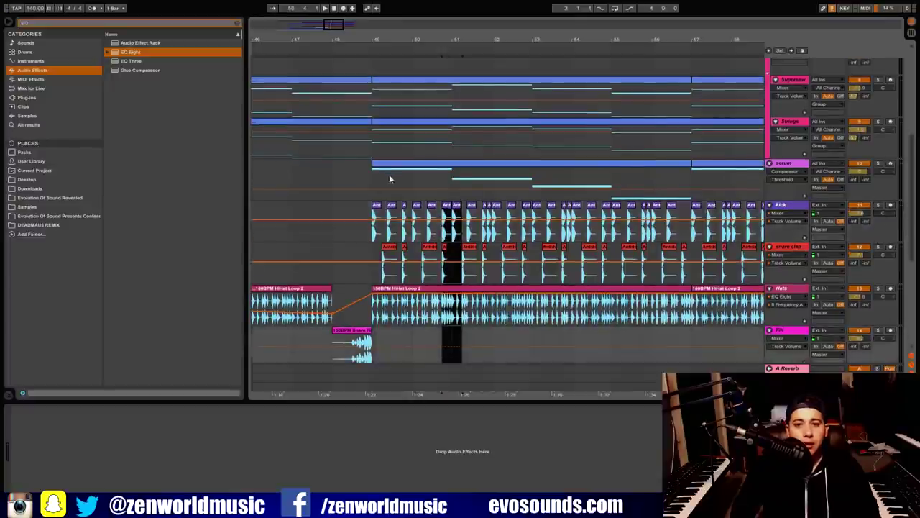
pyautogui.click(391, 180)
pyautogui.press('space')
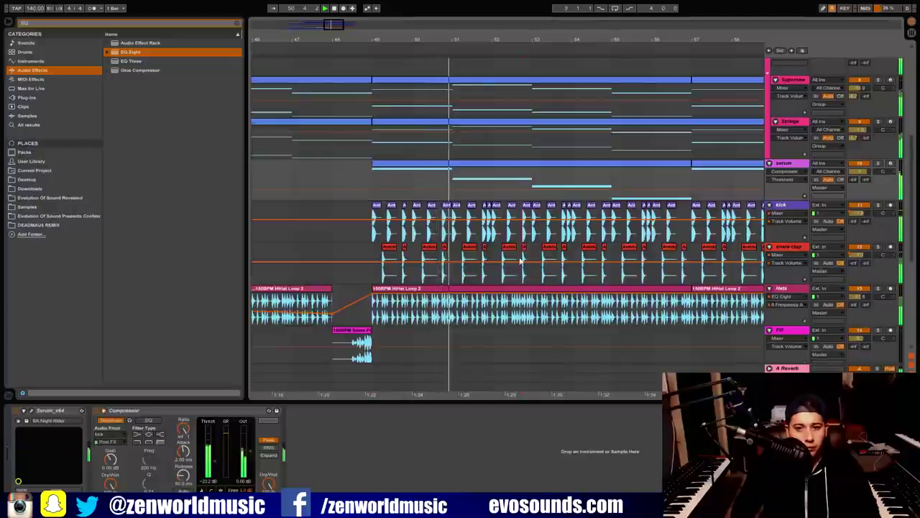
pyautogui.moveTo(522, 240); pyautogui.dragTo(534, 434)
pyautogui.press('Delete')
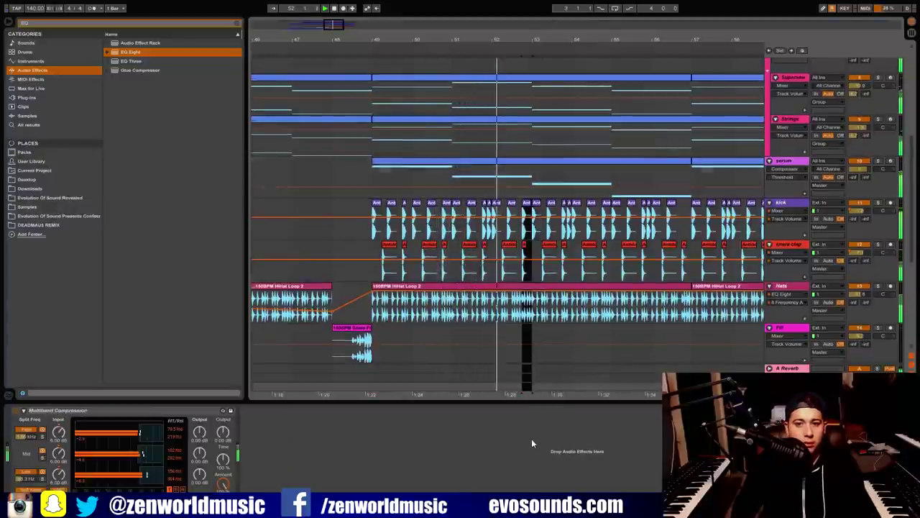
# Open the Supersaw clip that starts at bar 49 and copy its pitch bend dip to just before clip bar 5
pyautogui.scroll(3, 559, 204)
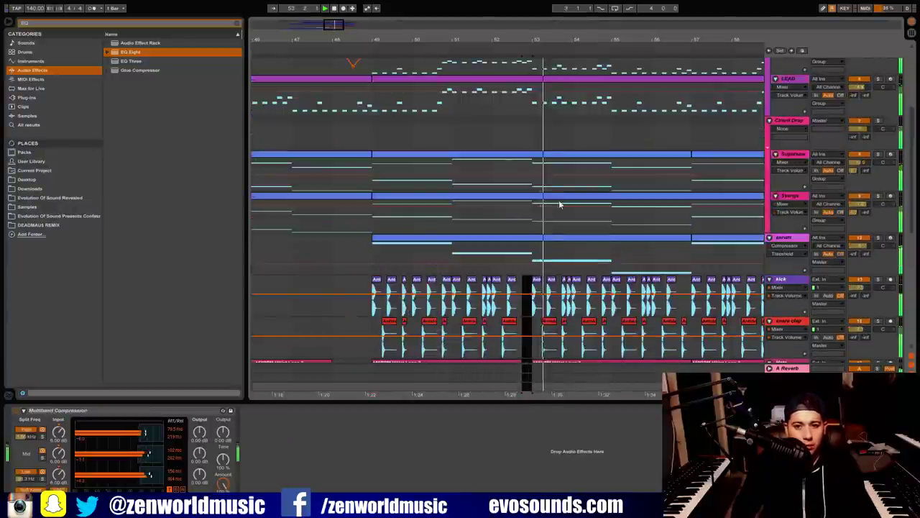
pyautogui.click(528, 156)
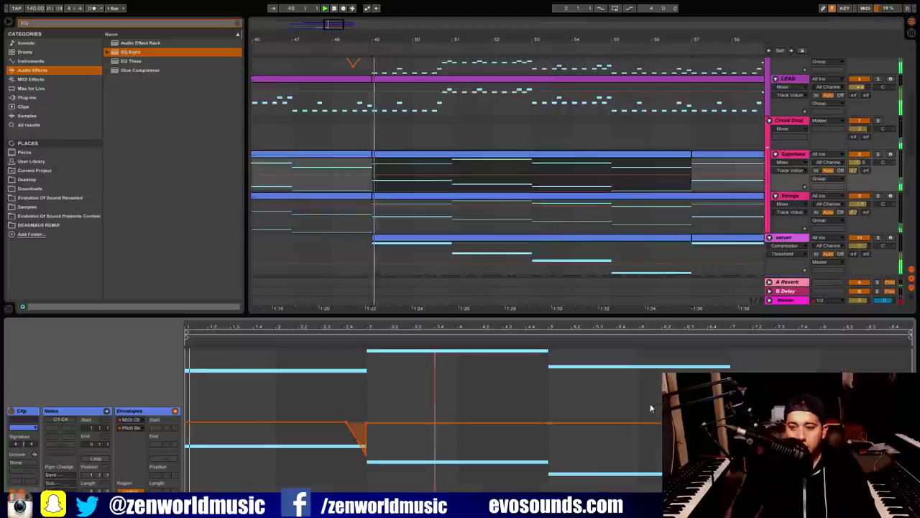
pyautogui.moveTo(369, 481); pyautogui.dragTo(7, 329)
pyautogui.hotkey('ctrl', 'd')
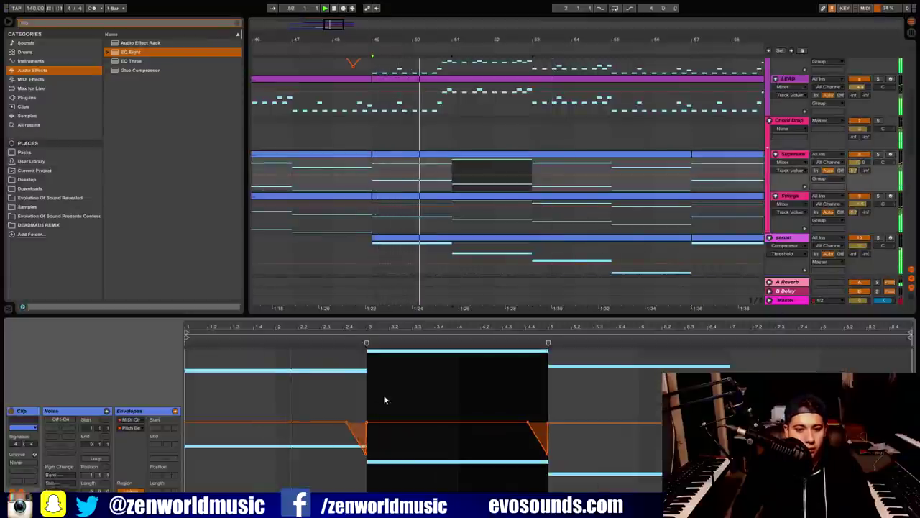
# Flatten the pitch bend dip before clip bar 3 and deepen the one before clip bar 5, and replay the drop
pyautogui.click(385, 399)
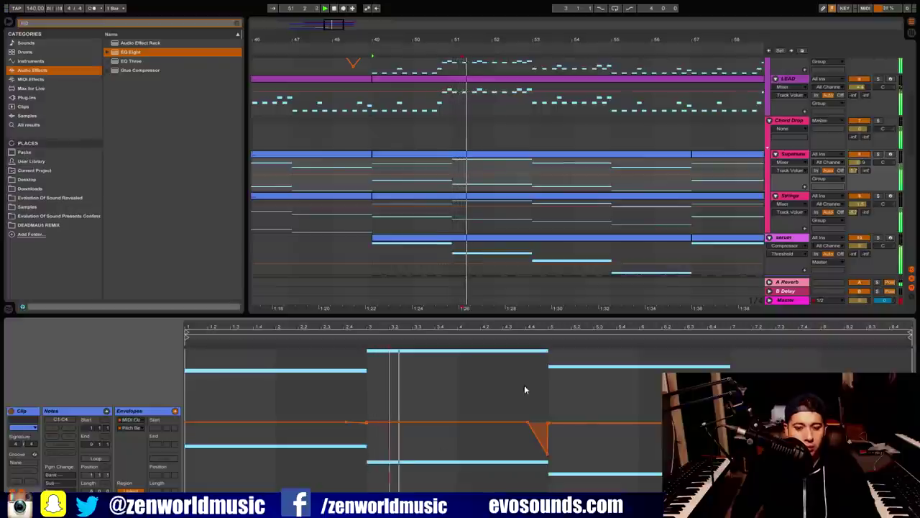
pyautogui.moveTo(548, 455); pyautogui.dragTo(548, 480)
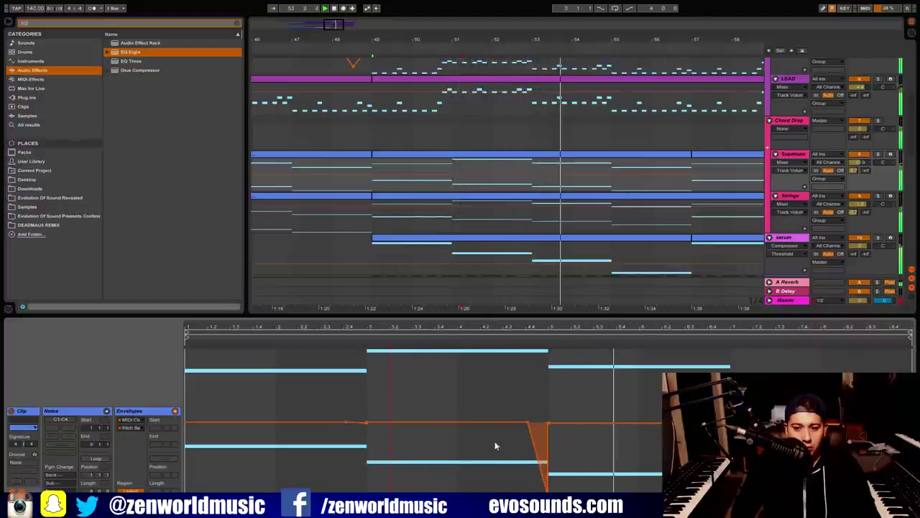
pyautogui.press('space')
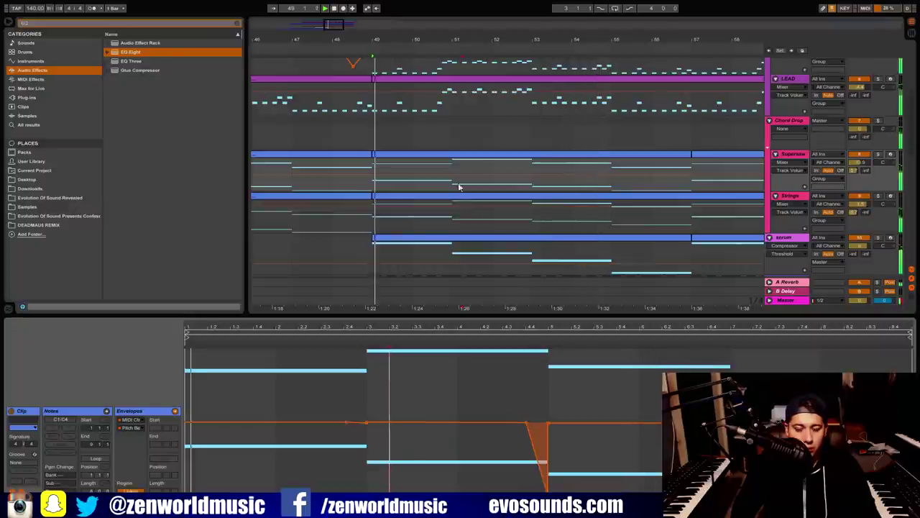
# Delete the last beat before bar 53 from the clips on both LEAD tracks and replay the drop from bar 51
pyautogui.moveTo(508, 315); pyautogui.dragTo(507, 496)
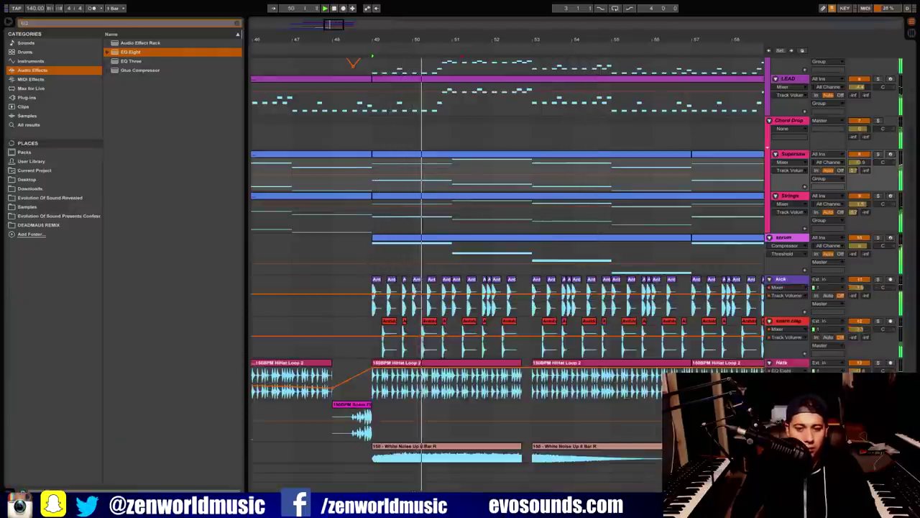
pyautogui.scroll(-3, 574, 314)
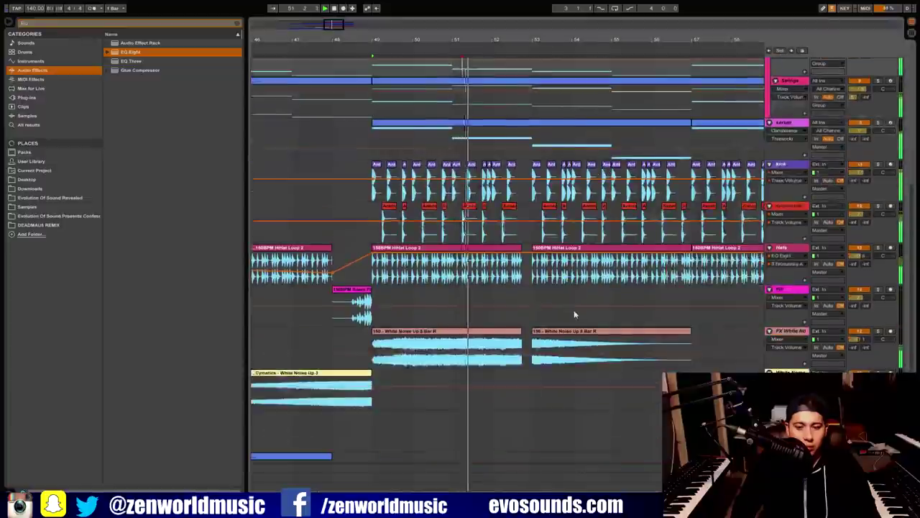
pyautogui.scroll(3, 554, 324)
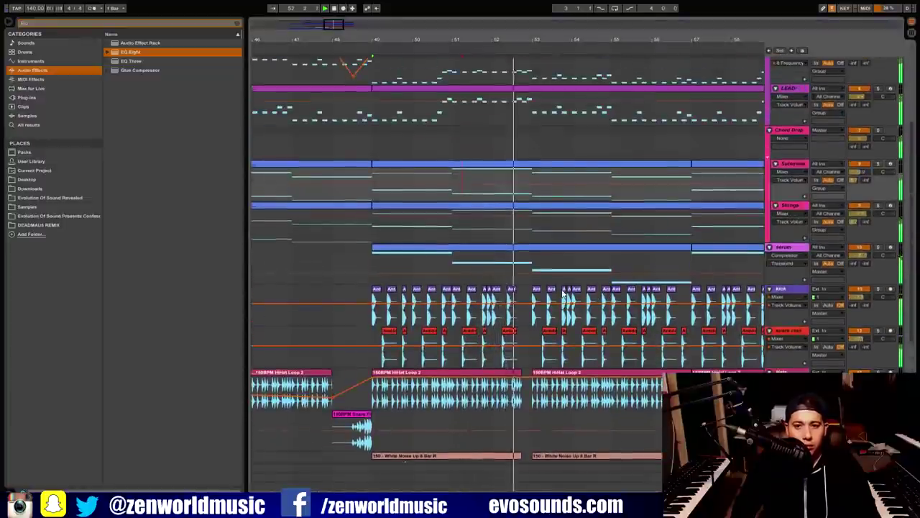
pyautogui.scroll(2, 559, 273)
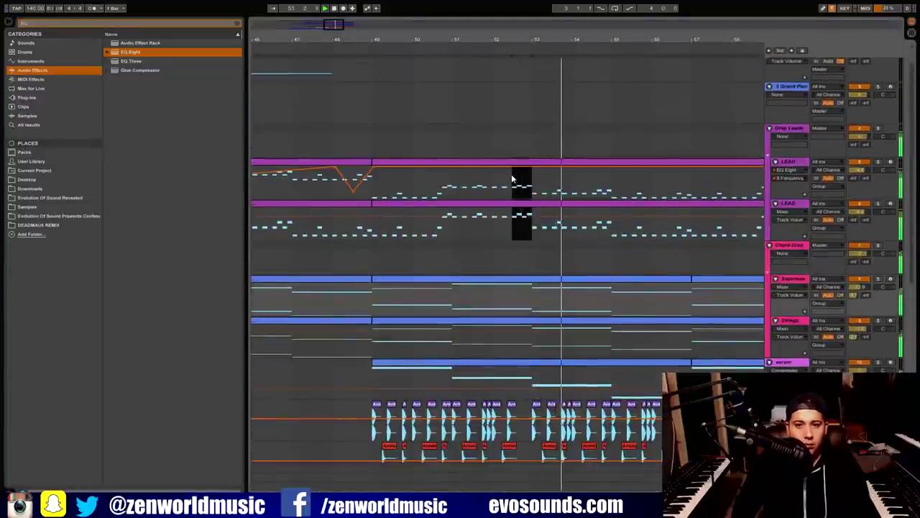
pyautogui.moveTo(512, 179); pyautogui.dragTo(520, 178)
pyautogui.press('Delete')
pyautogui.click(501, 189)
pyautogui.press('space')
pyautogui.press('space')
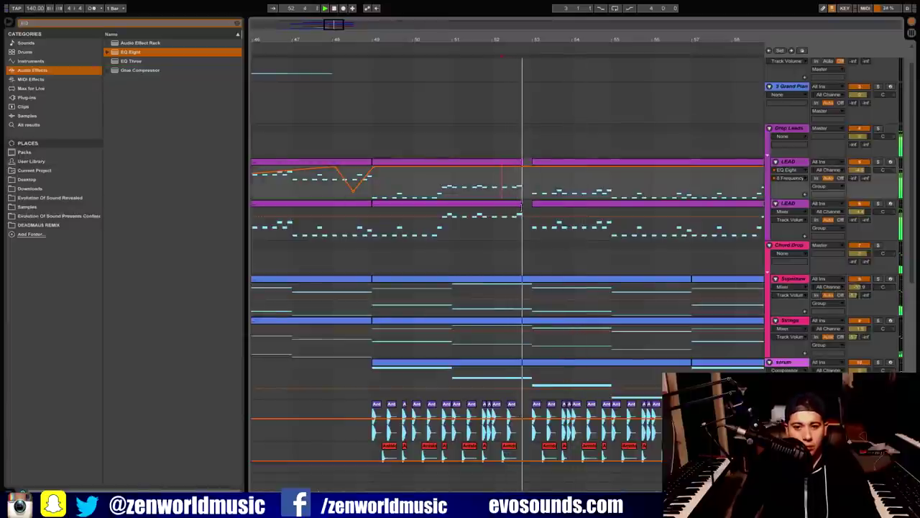
pyautogui.click(451, 252)
pyautogui.press('space')
pyautogui.press('space')
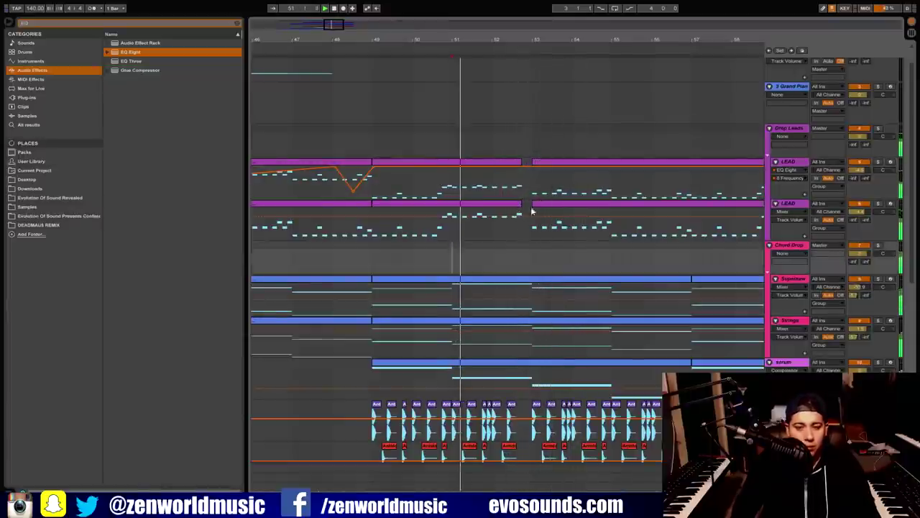
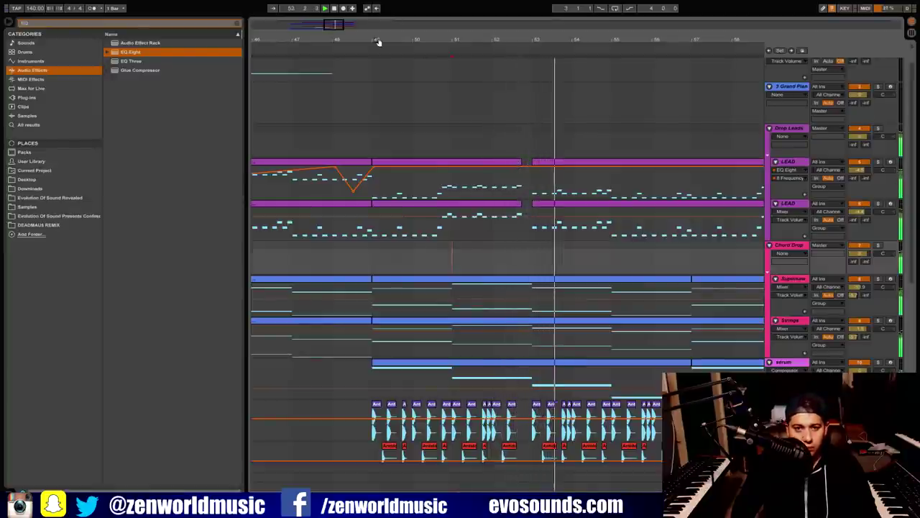
# Delete the kick, snare clap and Hats audio in the short stretch just before bar 57
pyautogui.moveTo(379, 41); pyautogui.dragTo(285, 33)
pyautogui.scroll(-2, 486, 262)
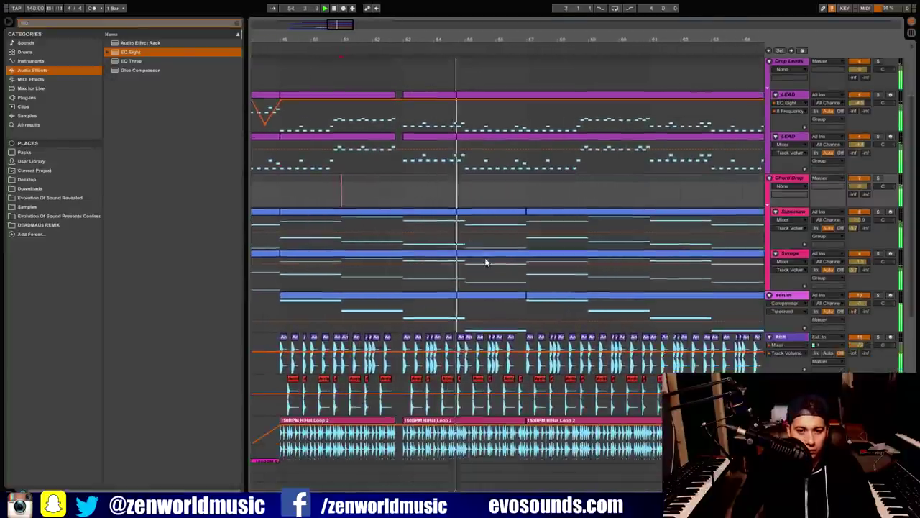
pyautogui.scroll(-2, 529, 267)
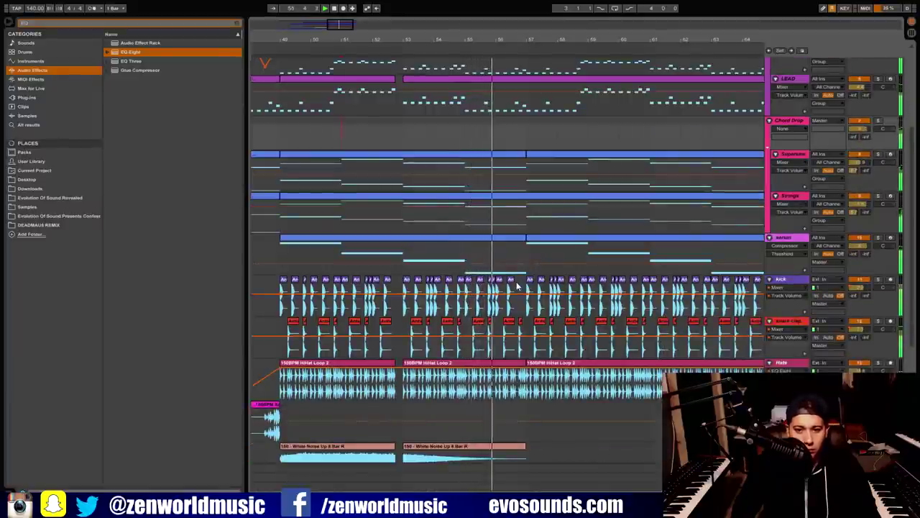
pyautogui.moveTo(517, 286); pyautogui.dragTo(524, 382)
pyautogui.press('Delete')
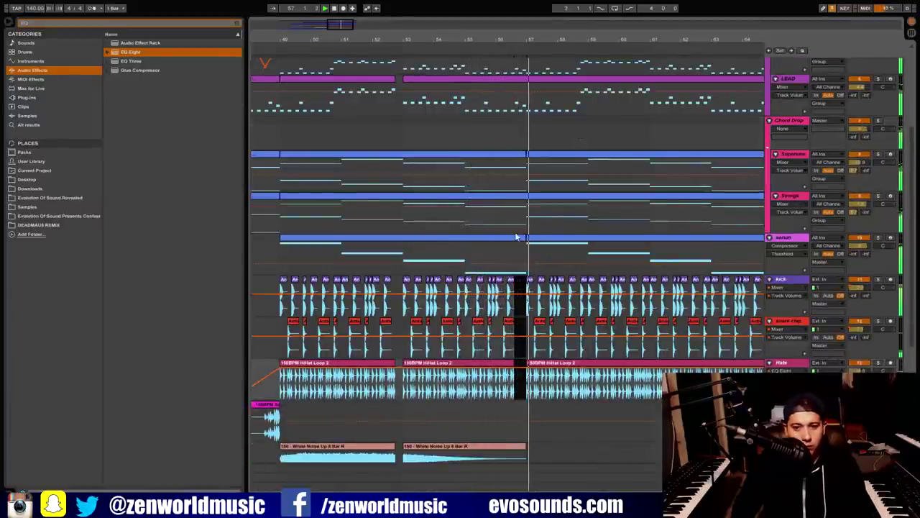
# Play the build from bar 41 and extend the Lead Vocals clip that ends at bar 49 out to bar 81
pyautogui.scroll(3, 516, 236)
pyautogui.moveTo(418, 42); pyautogui.dragTo(415, 16)
pyautogui.scroll(2, 416, 109)
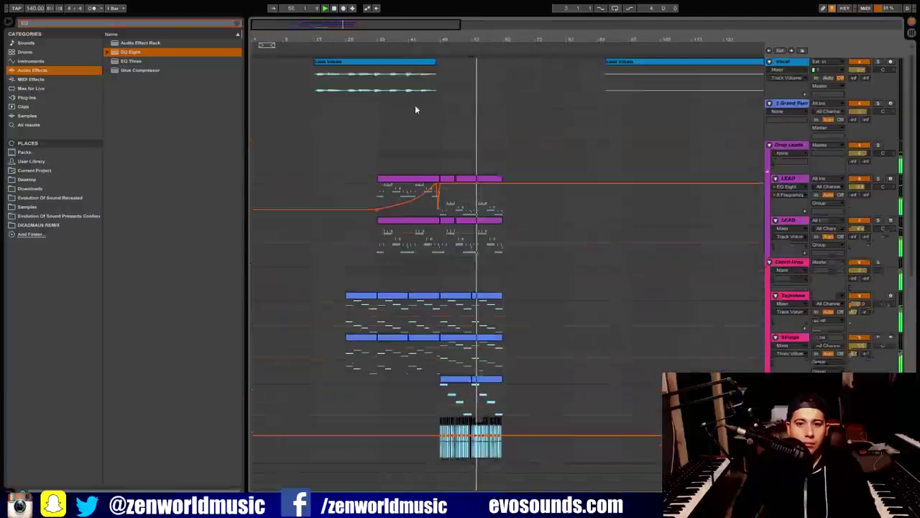
pyautogui.scroll(1, 415, 110)
pyautogui.scroll(-3, 425, 228)
pyautogui.click(409, 270)
pyautogui.press('space')
pyautogui.press('space')
pyautogui.scroll(3, 506, 308)
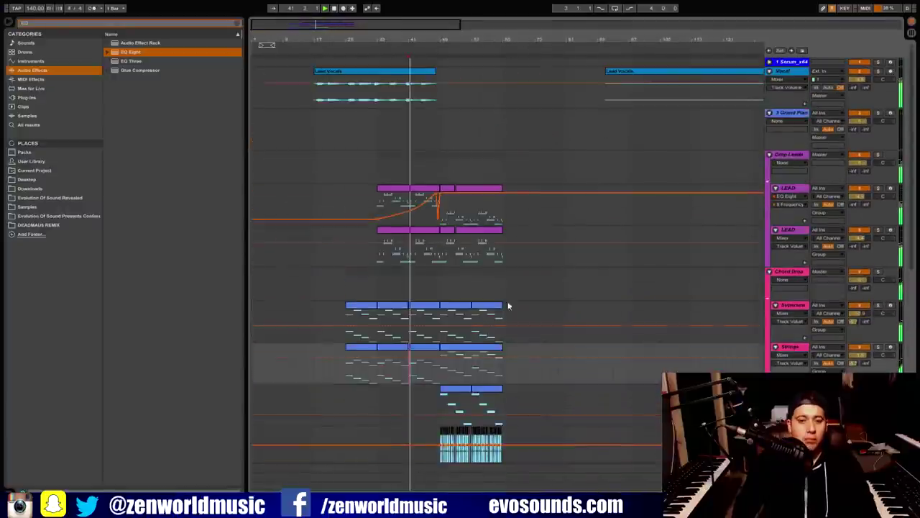
pyautogui.moveTo(435, 103); pyautogui.dragTo(565, 108)
pyautogui.moveTo(503, 40); pyautogui.dragTo(503, 79)
# Delete the Lead Vocals section between bars 49 and 57, then play the drop into the vocal's re-entry at bar 57
pyautogui.click(375, 94)
pyautogui.press('space')
pyautogui.press('space')
pyautogui.moveTo(385, 105); pyautogui.dragTo(443, 104)
pyautogui.press('Delete')
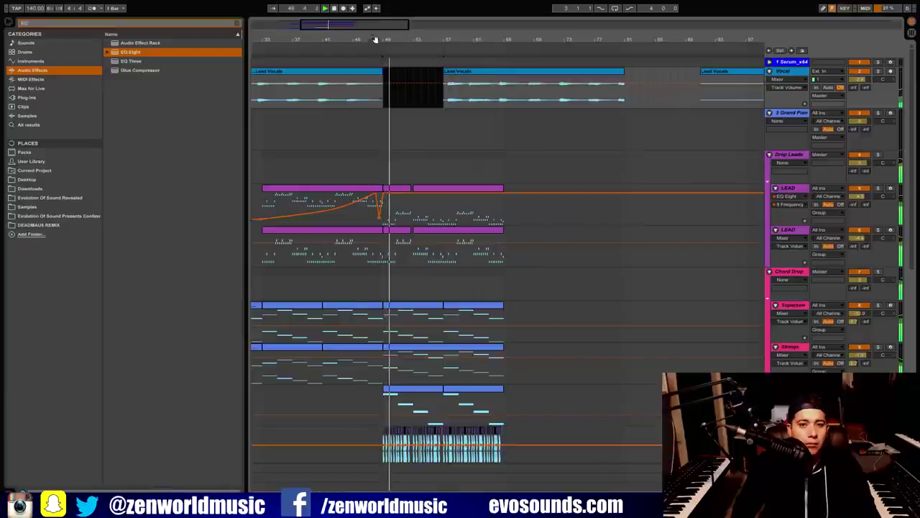
pyautogui.moveTo(376, 39); pyautogui.dragTo(381, 63)
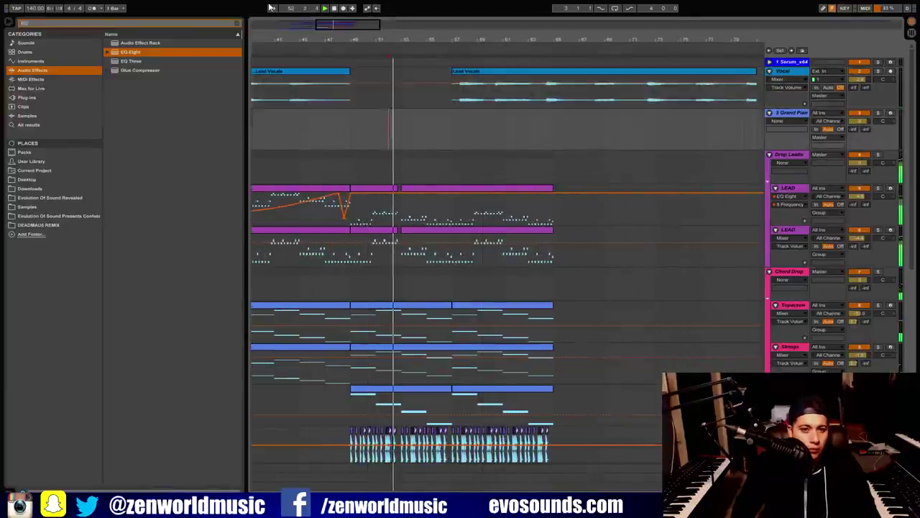
pyautogui.moveTo(339, 31); pyautogui.dragTo(338, 64)
pyautogui.click(506, 110)
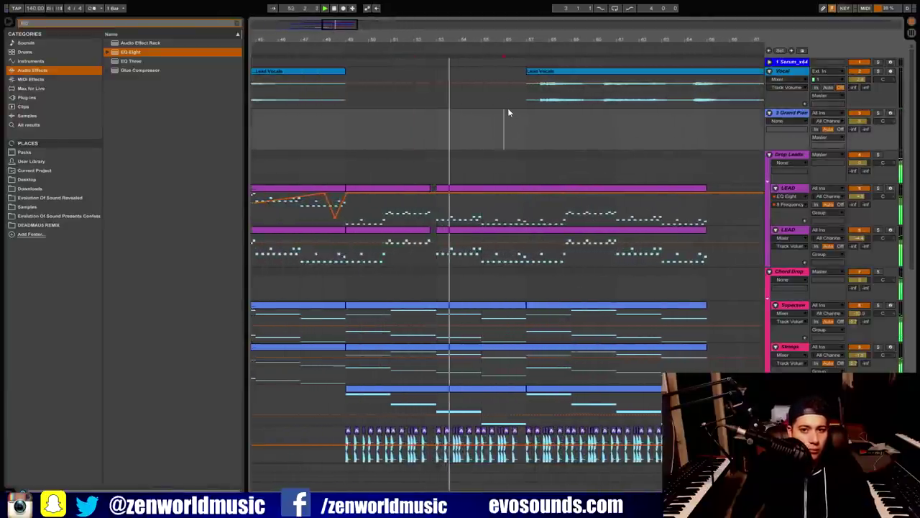
pyautogui.press('space')
pyautogui.press('space')
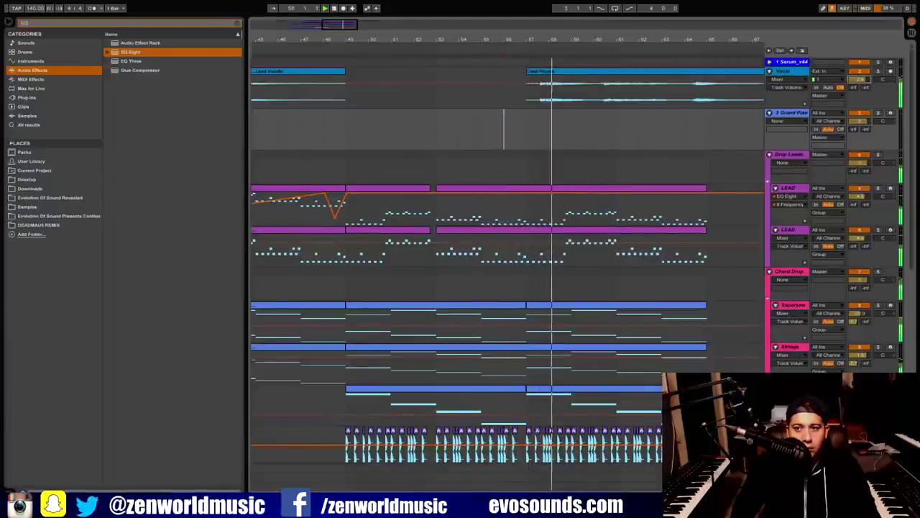
# Open the CLA Vocals plug-in on the Vocal track and review its fader settings
pyautogui.moveTo(349, 26); pyautogui.dragTo(386, 10)
pyautogui.click(428, 73)
pyautogui.doubleClick(797, 74)
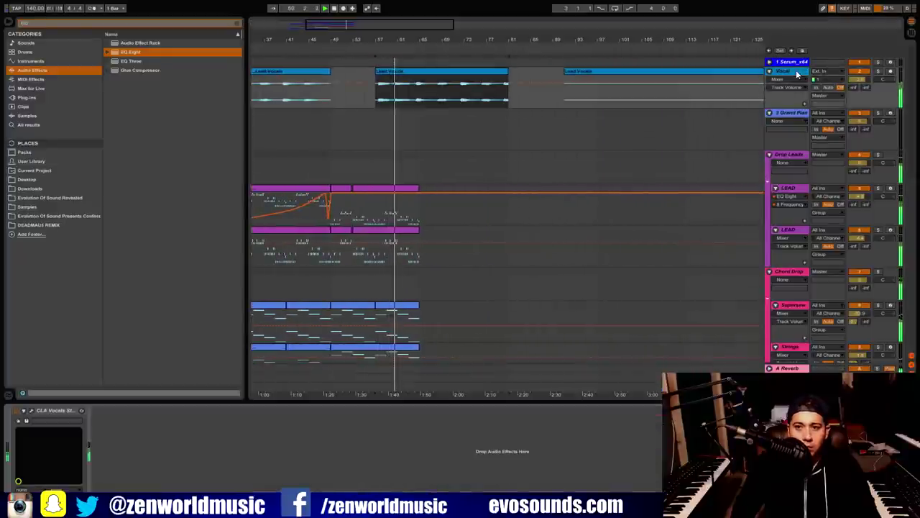
pyautogui.click(32, 411)
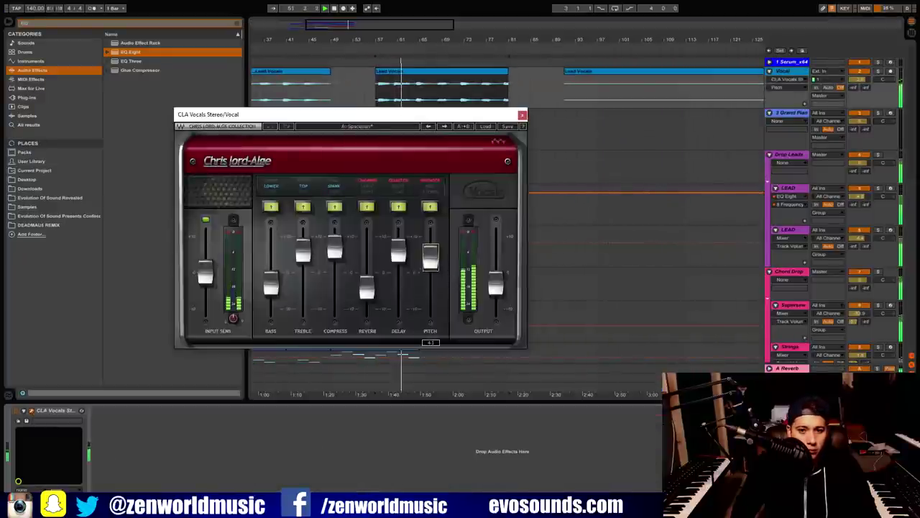
pyautogui.click(523, 115)
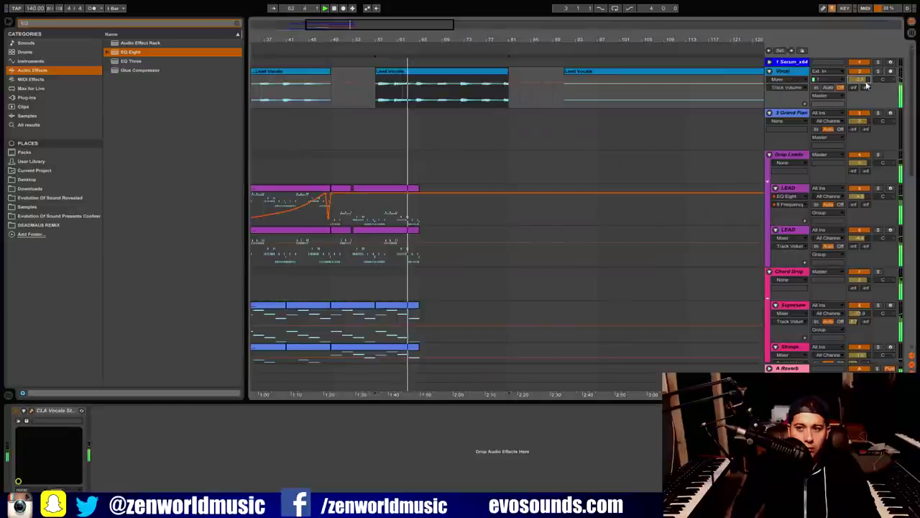
# Add an EQ Eight after CLA Vocals on the Vocal track and set its low cut to 170 Hz while playing the soloed vocal
pyautogui.click(30, 72)
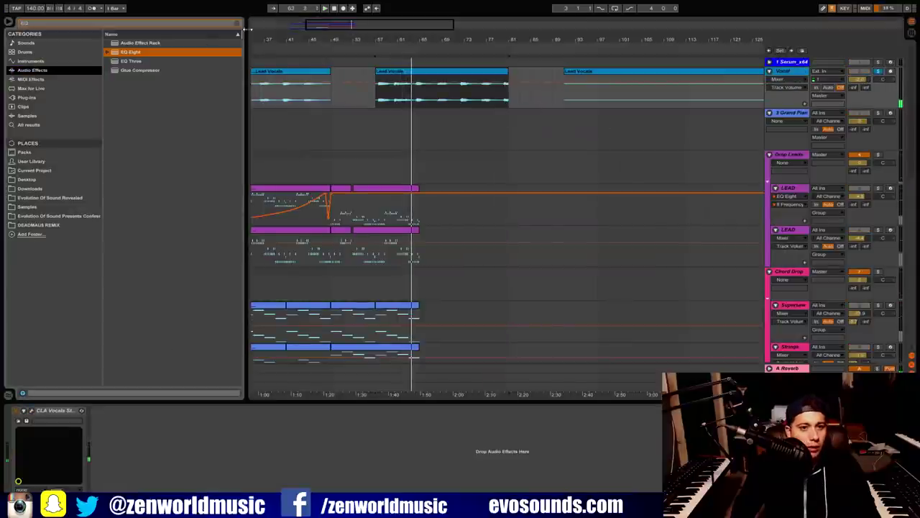
pyautogui.moveTo(128, 53); pyautogui.dragTo(161, 389)
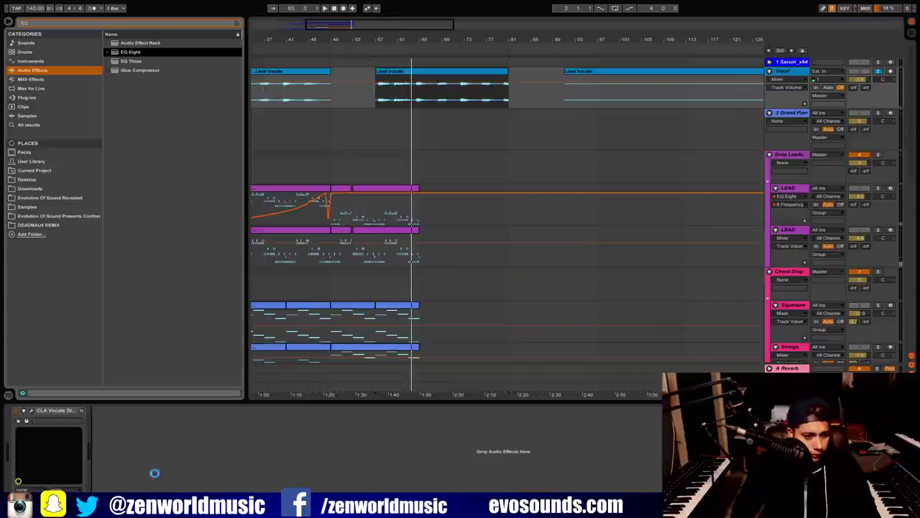
pyautogui.press('space')
pyautogui.moveTo(162, 458); pyautogui.dragTo(137, 463)
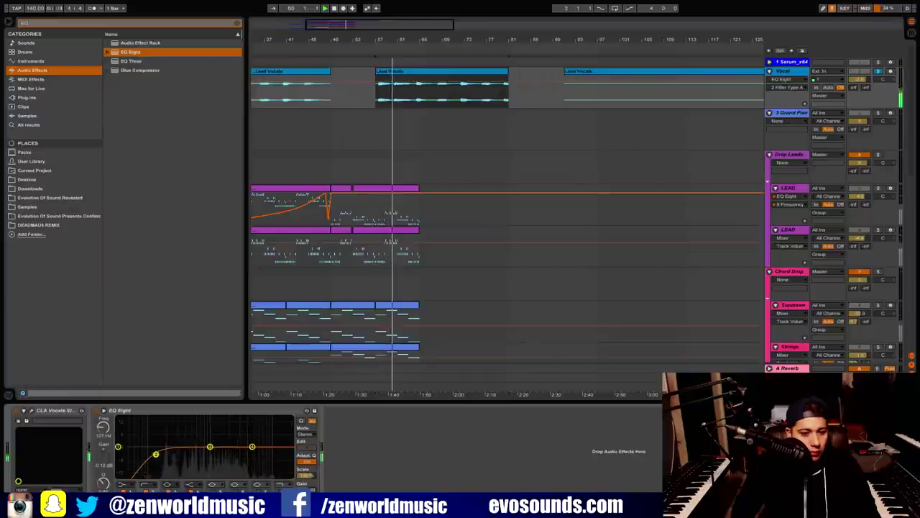
pyautogui.moveTo(158, 453); pyautogui.dragTo(164, 453)
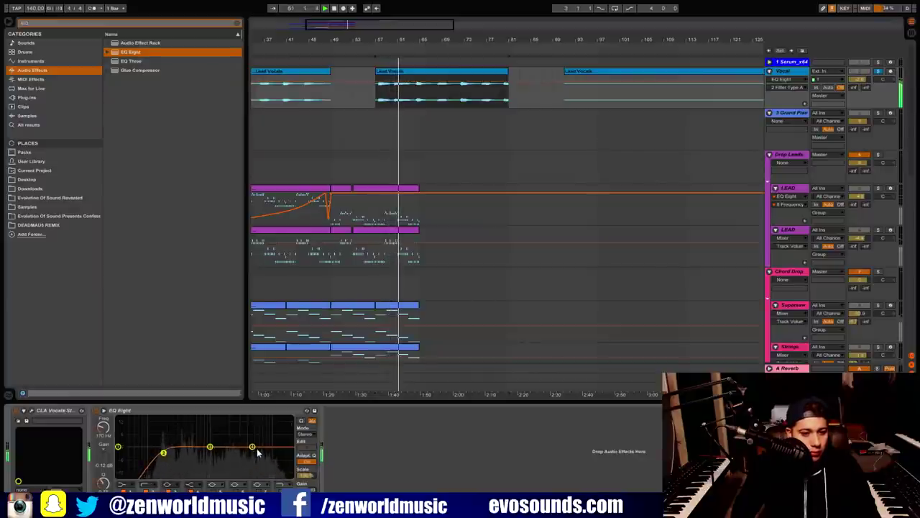
# Enable EQ Eight band 8 as a high cut at 17.7 kHz on the Vocal track and unsolo the vocal
pyautogui.click(280, 492)
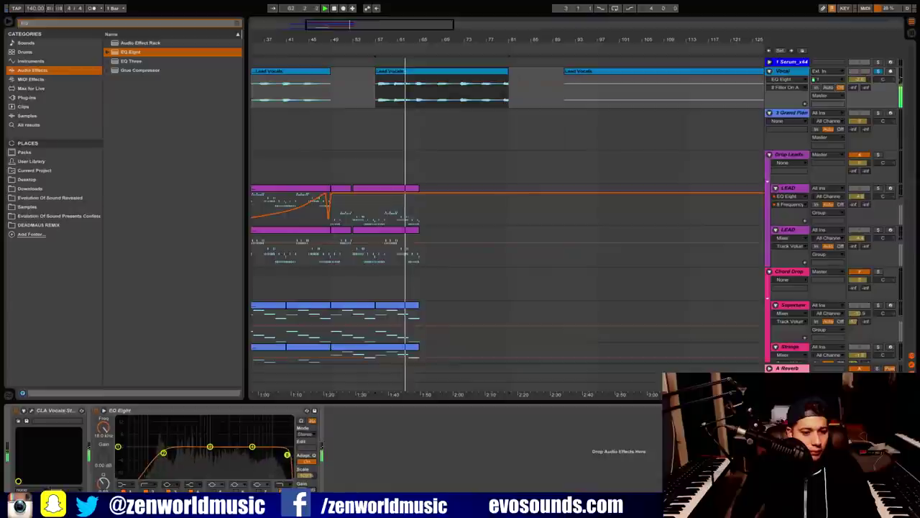
pyautogui.moveTo(287, 455); pyautogui.dragTo(285, 456)
pyautogui.click(878, 72)
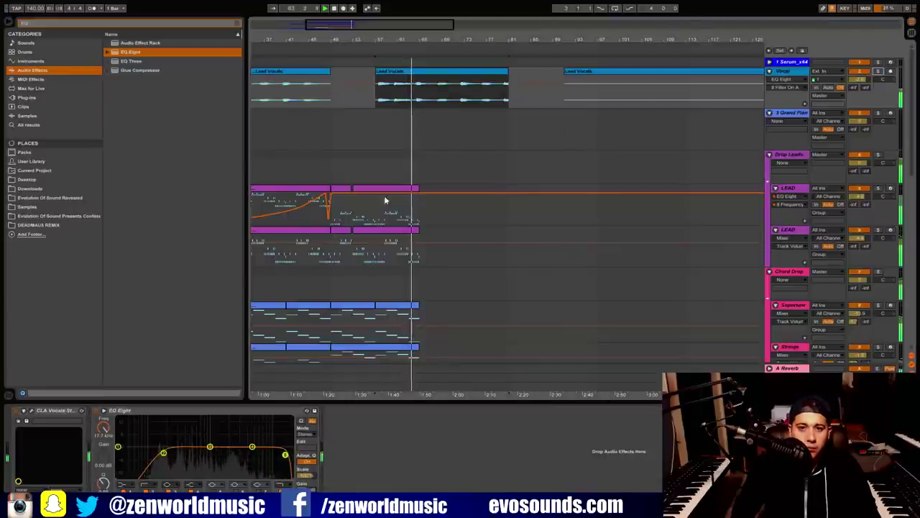
# Play the arrangement from bar 29 and again from bar 33 to review the build-up
pyautogui.moveTo(404, 36); pyautogui.dragTo(463, 9)
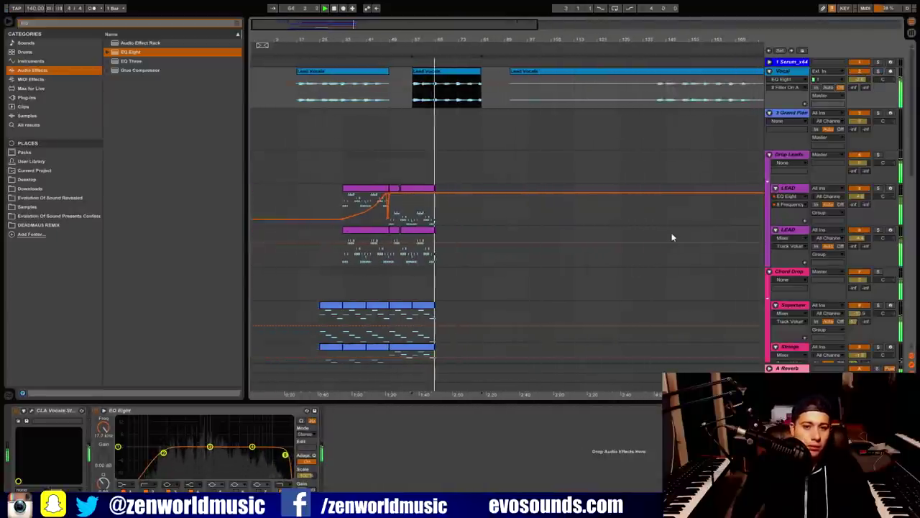
pyautogui.scroll(-5, 665, 239)
pyautogui.scroll(3, 586, 279)
pyautogui.scroll(2, 304, 115)
pyautogui.click(294, 110)
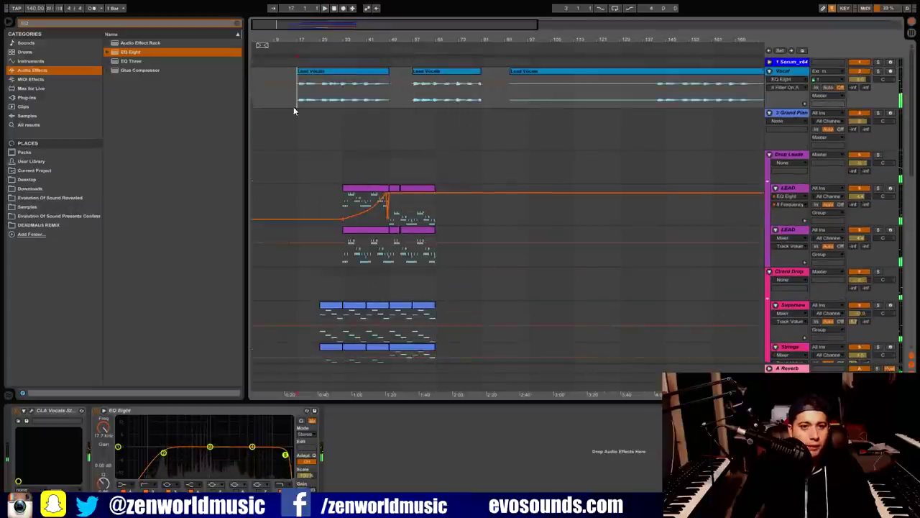
pyautogui.click(331, 114)
pyautogui.press('space')
pyautogui.press('space')
pyautogui.scroll(-3, 343, 115)
pyautogui.click(343, 155)
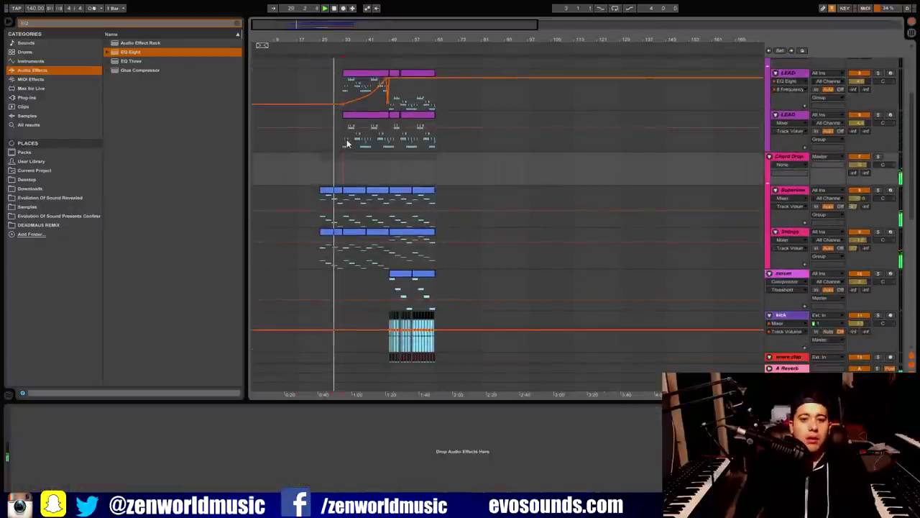
pyautogui.press('space')
pyautogui.press('space')
# Open the Grand Piano clip that starts at bar 33, solo its track and enlarge the note editor to inspect its chords
pyautogui.moveTo(325, 26); pyautogui.dragTo(323, 34)
pyautogui.scroll(-10, 362, 174)
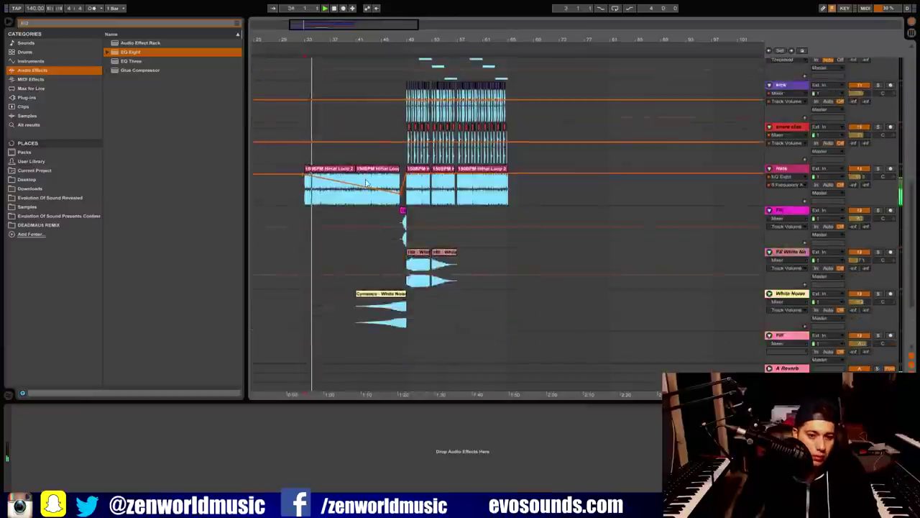
pyautogui.click(340, 336)
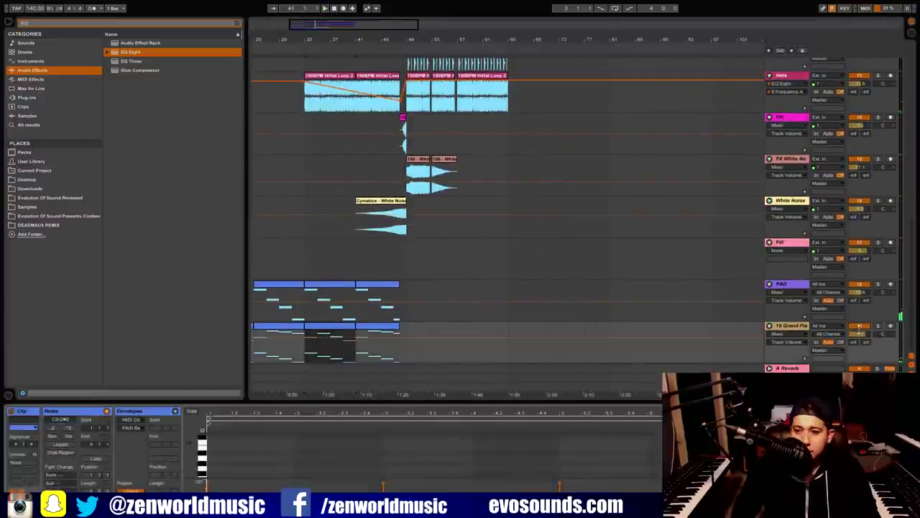
pyautogui.click(878, 326)
pyautogui.moveTo(416, 397); pyautogui.dragTo(437, 172)
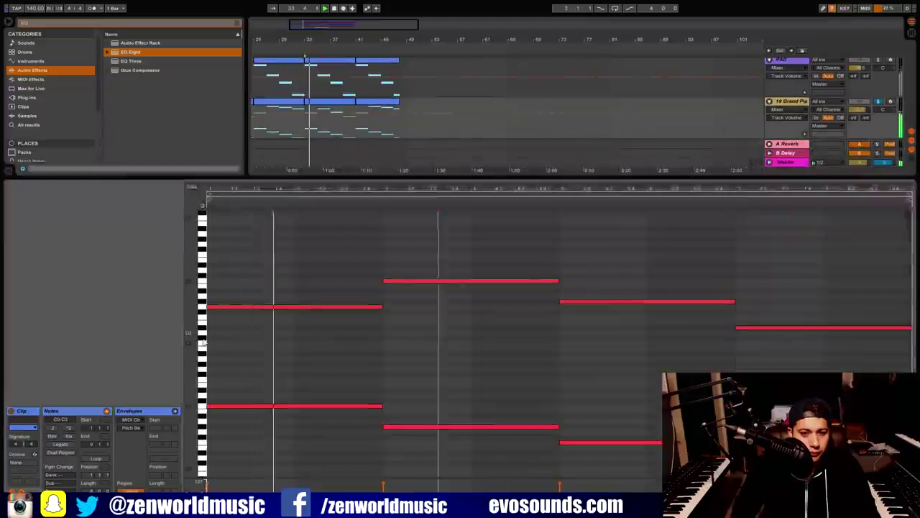
pyautogui.scroll(-3, 320, 423)
pyautogui.moveTo(194, 399); pyautogui.dragTo(171, 401)
pyautogui.click(323, 263)
pyautogui.scroll(2, 374, 253)
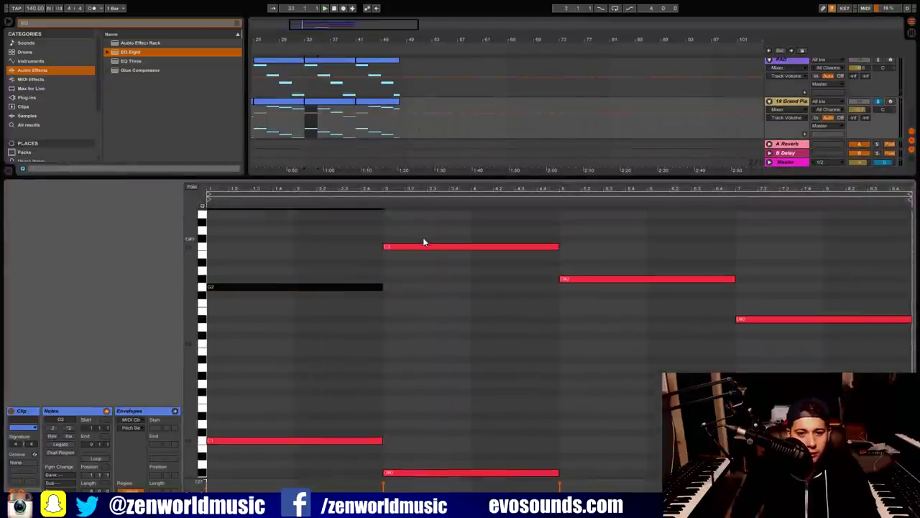
# Lower the C3 note at clip bar 3 to C2 in the piano clip and play the chords
pyautogui.moveTo(423, 243); pyautogui.dragTo(412, 449)
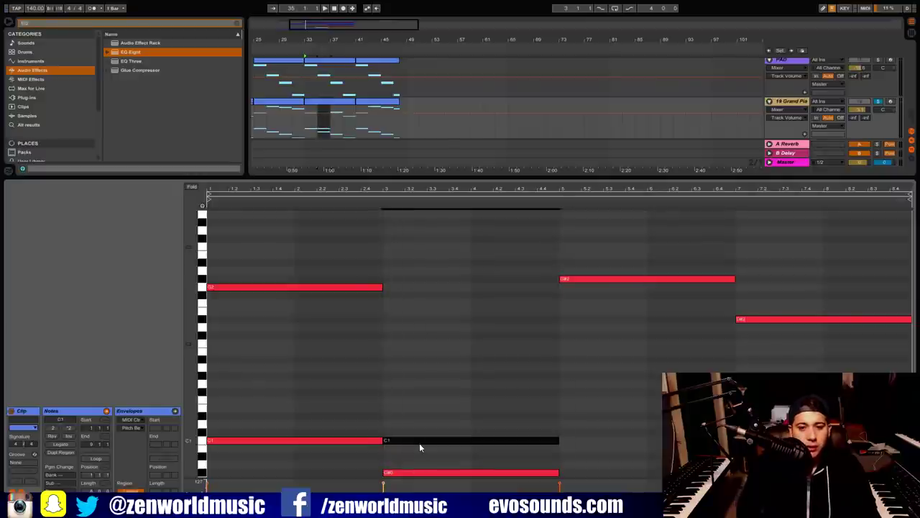
pyautogui.hotkey('shift', 'Up')
pyautogui.press('space')
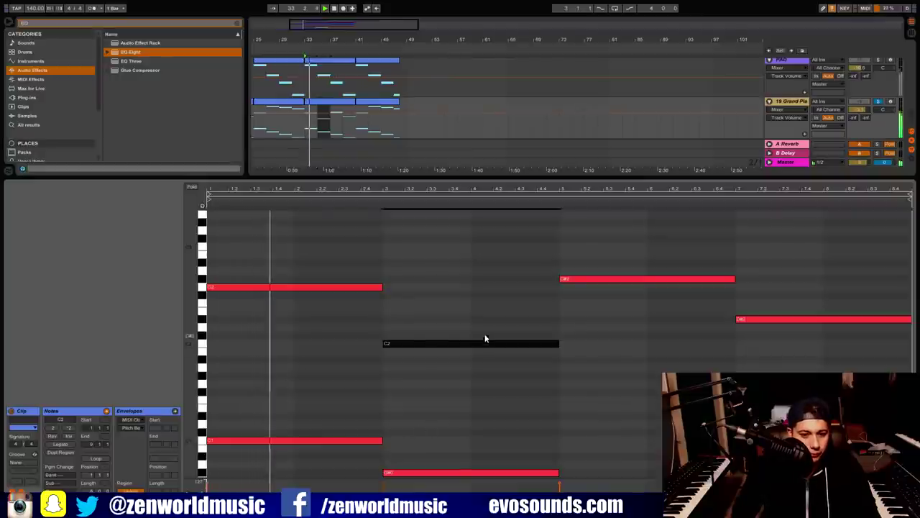
# Raise all piano notes at clip bars 1 and 3 by one octave and play the chords
pyautogui.moveTo(616, 340); pyautogui.dragTo(627, 264)
pyautogui.scroll(-3, 560, 439)
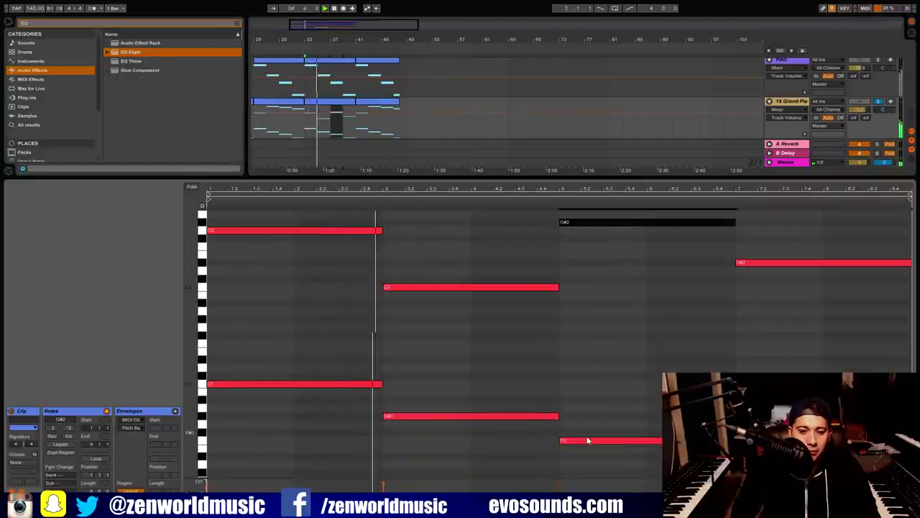
pyautogui.click(573, 440)
pyautogui.scroll(1, 435, 458)
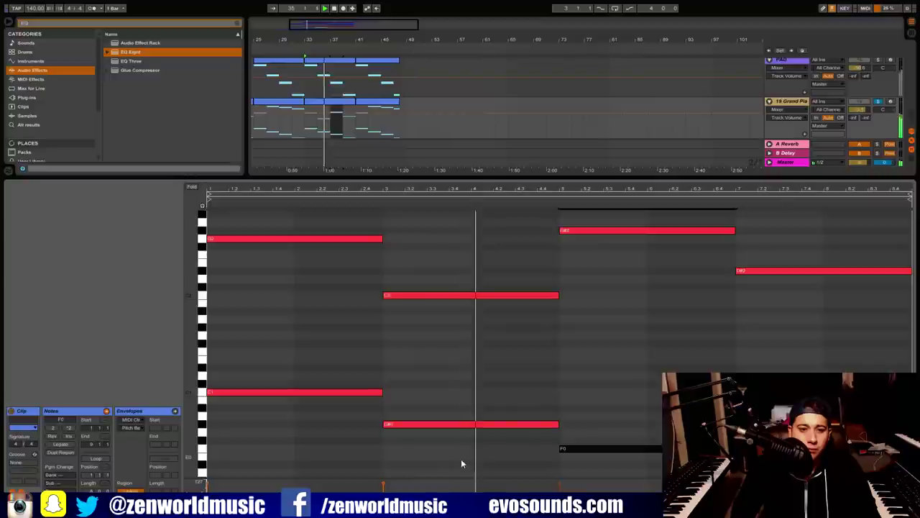
pyautogui.moveTo(463, 459); pyautogui.dragTo(130, 123)
pyautogui.press('space')
pyautogui.hotkey('shift', 'Up')
pyautogui.press('space')
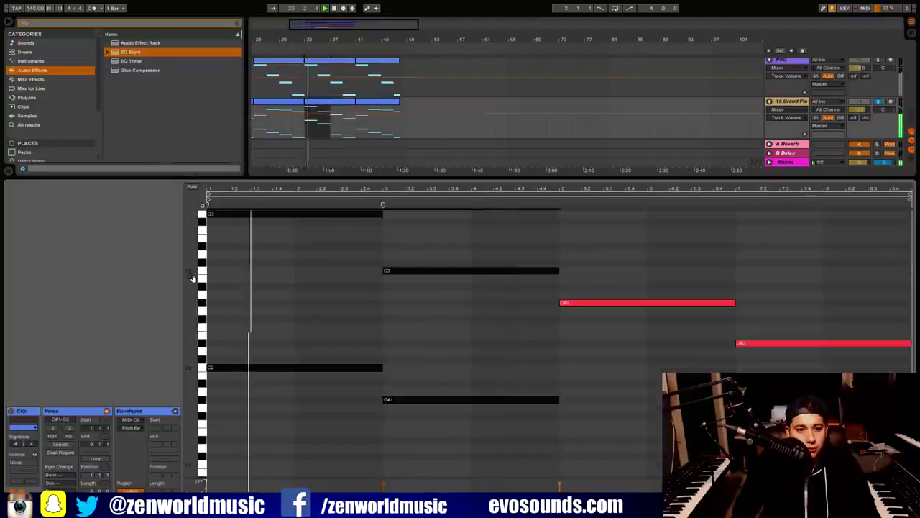
# Lower the G3 note at clip bar 1 of the piano clip to D#3
pyautogui.click(241, 253)
pyautogui.moveTo(242, 253); pyautogui.dragTo(255, 207)
pyautogui.press('Down')
pyautogui.press('Down')
pyautogui.press('Down')
pyautogui.press('Down')
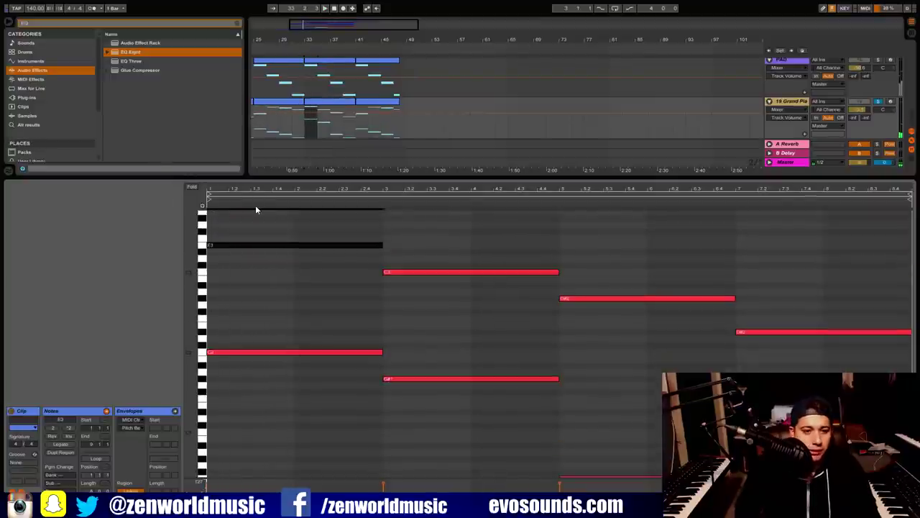
# Raise the F0 note at clip bar 5 to F1 and the low C note at clip bar 7 to C1
pyautogui.scroll(-3, 280, 383)
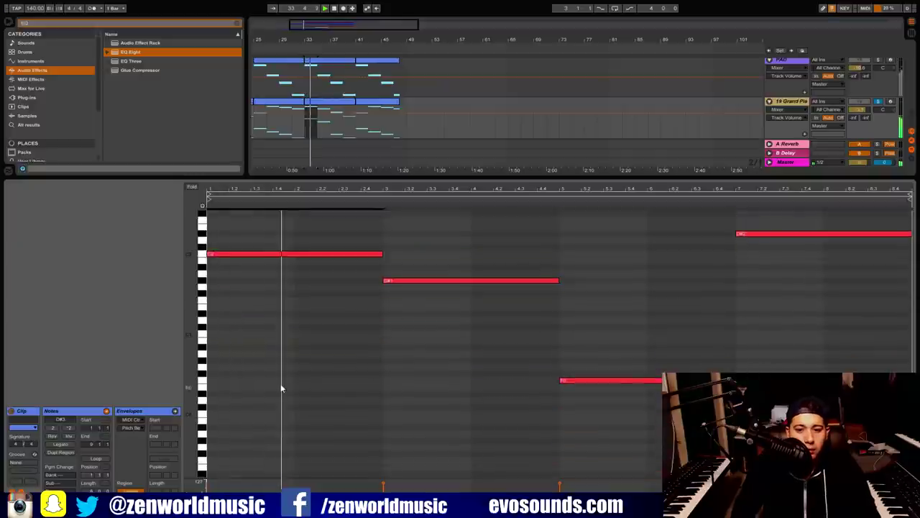
pyautogui.scroll(1, 281, 383)
pyautogui.scroll(1, 595, 422)
pyautogui.moveTo(595, 421); pyautogui.dragTo(631, 392)
pyautogui.hotkey('shift', 'Up')
pyautogui.scroll(1, 631, 394)
pyautogui.click(631, 391)
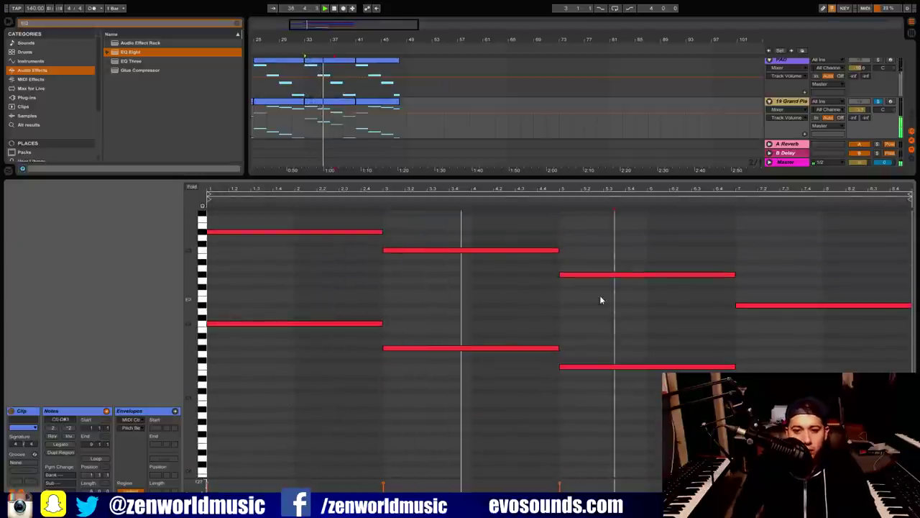
pyautogui.click(593, 369)
pyautogui.moveTo(593, 289); pyautogui.dragTo(613, 266)
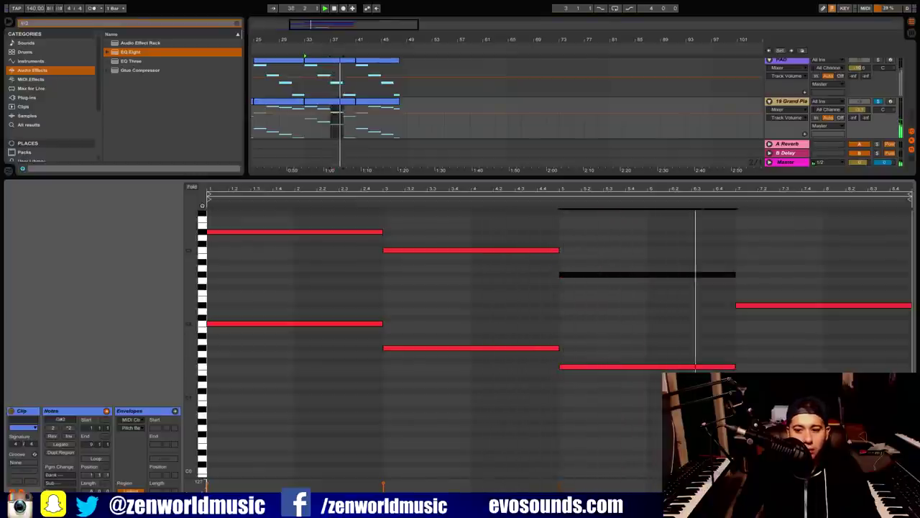
pyautogui.click(772, 471)
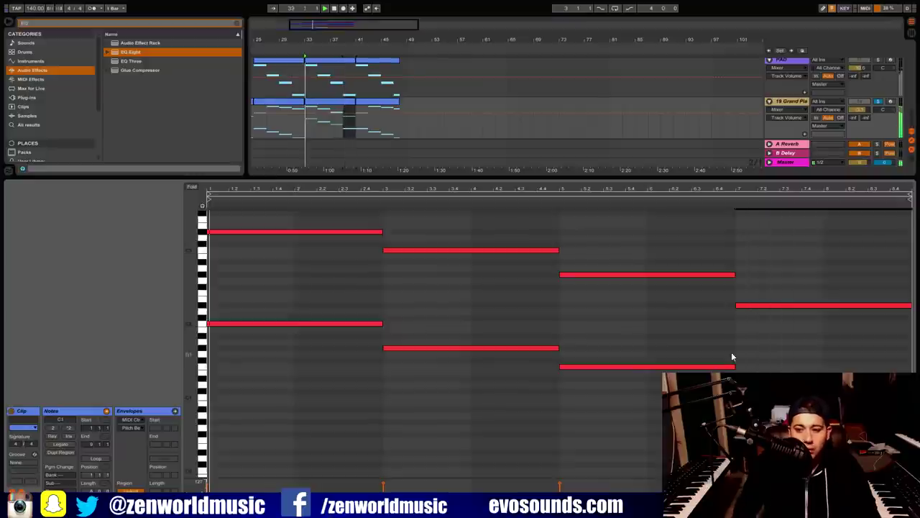
# Try neighbouring pitches and the octave above for the D#2 note at clip bar 7 during playback
pyautogui.click(772, 305)
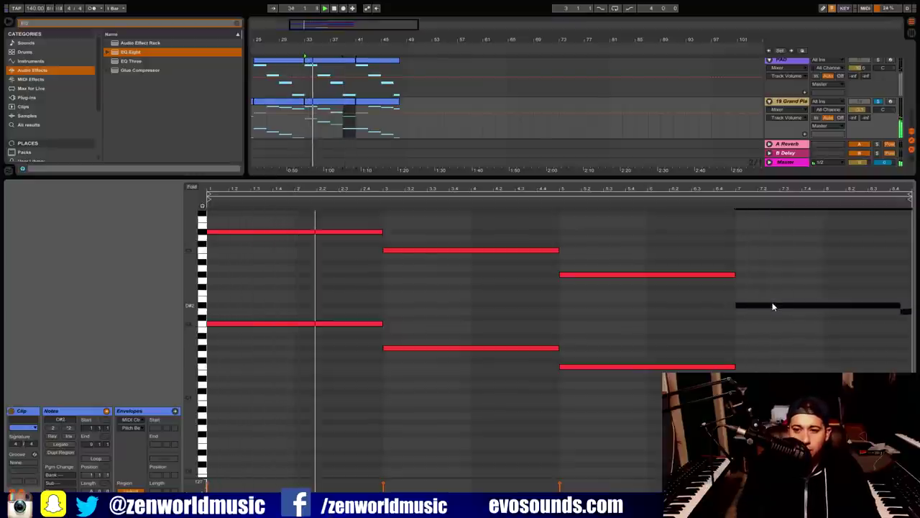
pyautogui.press('Up')
pyautogui.press('Up')
pyautogui.press('Down')
pyautogui.press('Up')
pyautogui.press('Down')
pyautogui.press('Down')
pyautogui.press('Down')
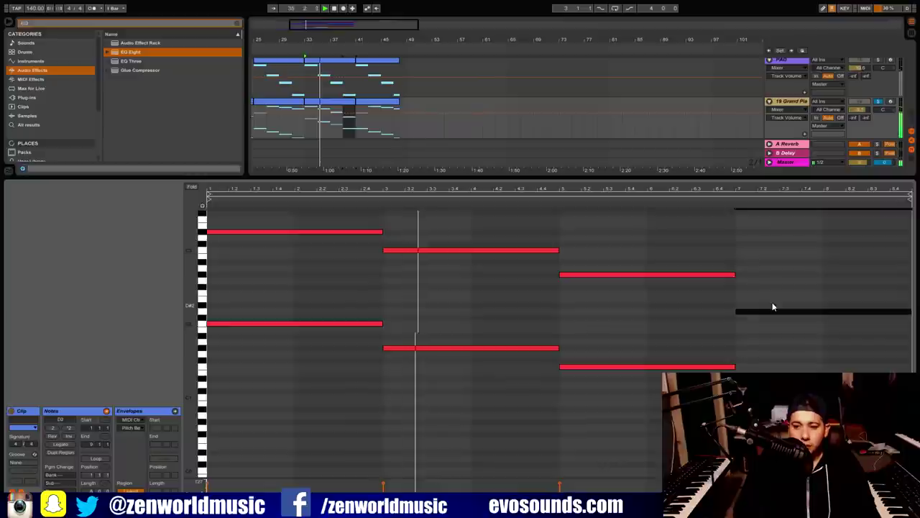
pyautogui.press('Up')
pyautogui.hotkey('shift', 'Up')
pyautogui.hotkey('shift', 'Down')
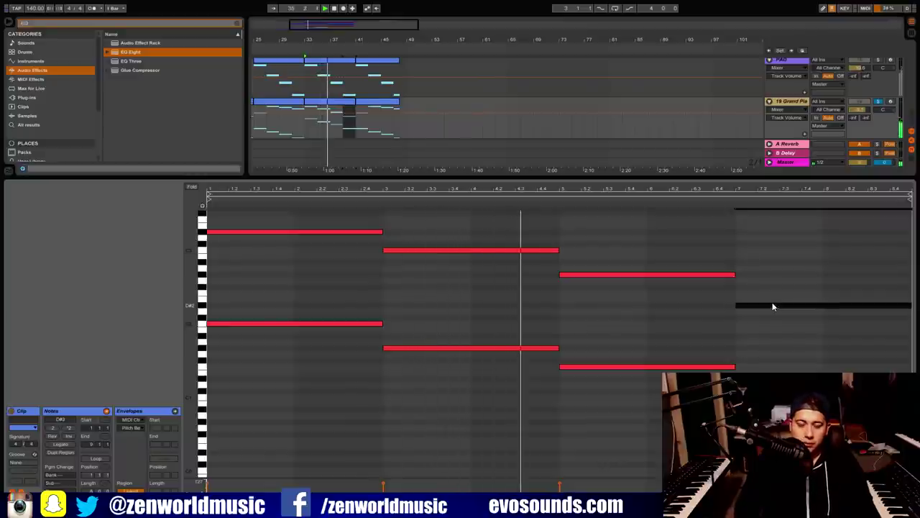
# Collapse the note editor and duplicate the revoiced piano clip from bar 33 over the clip at bar 41
pyautogui.scroll(2, 769, 309)
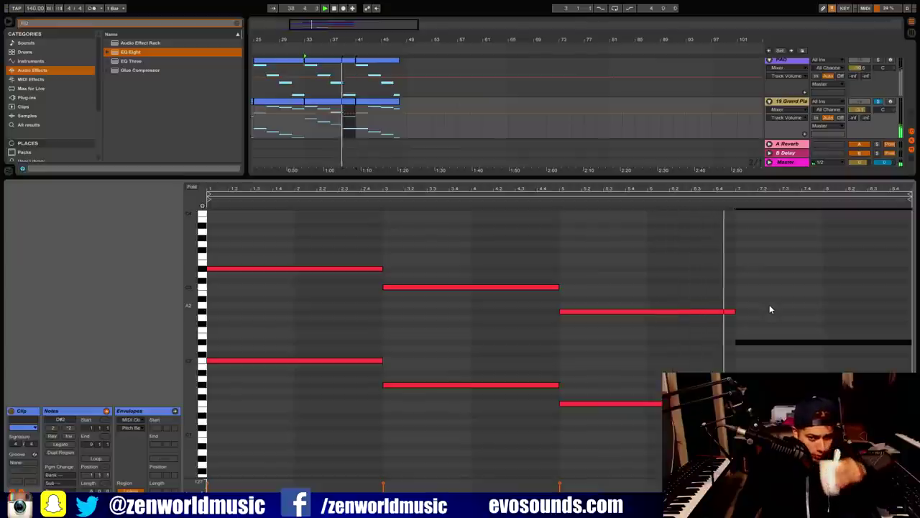
pyautogui.moveTo(627, 178); pyautogui.dragTo(628, 502)
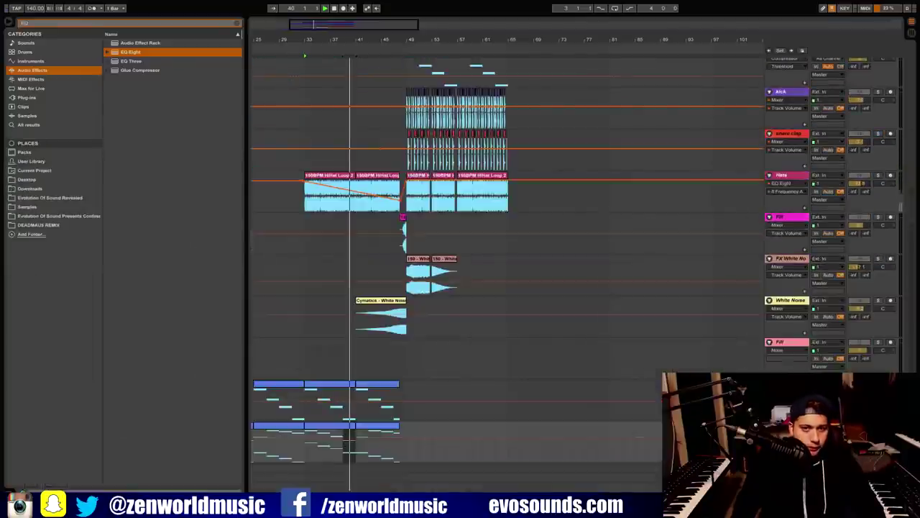
pyautogui.click(330, 432)
pyautogui.hotkey('ctrl', 'd')
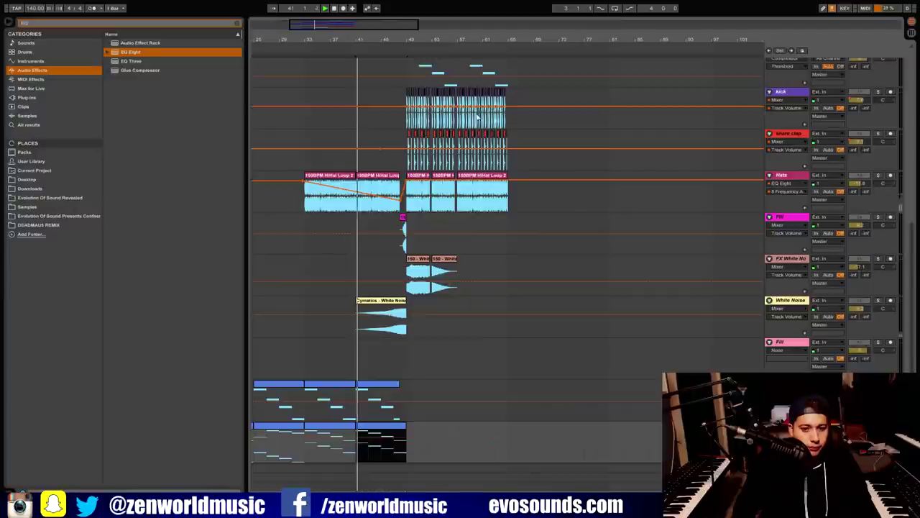
# Copy the revoiced piano clip from bar 33 over the clips at bars 17 and 25, and unsolo the piano
pyautogui.moveTo(407, 32); pyautogui.dragTo(389, 31)
pyautogui.click(396, 430)
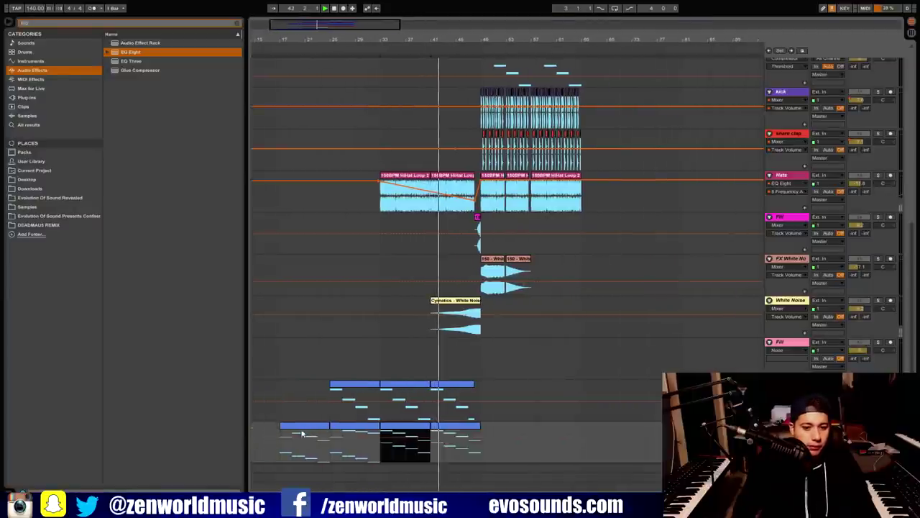
pyautogui.click(280, 443)
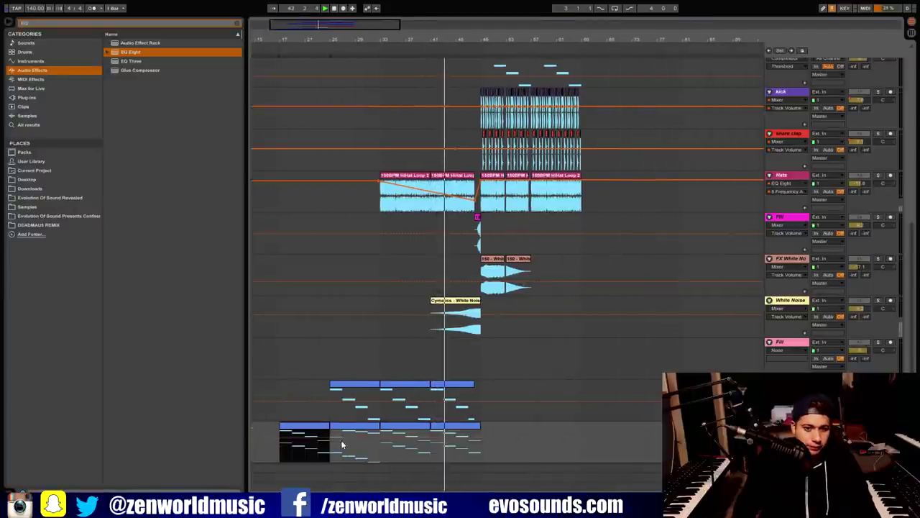
pyautogui.click(393, 430)
pyautogui.click(878, 425)
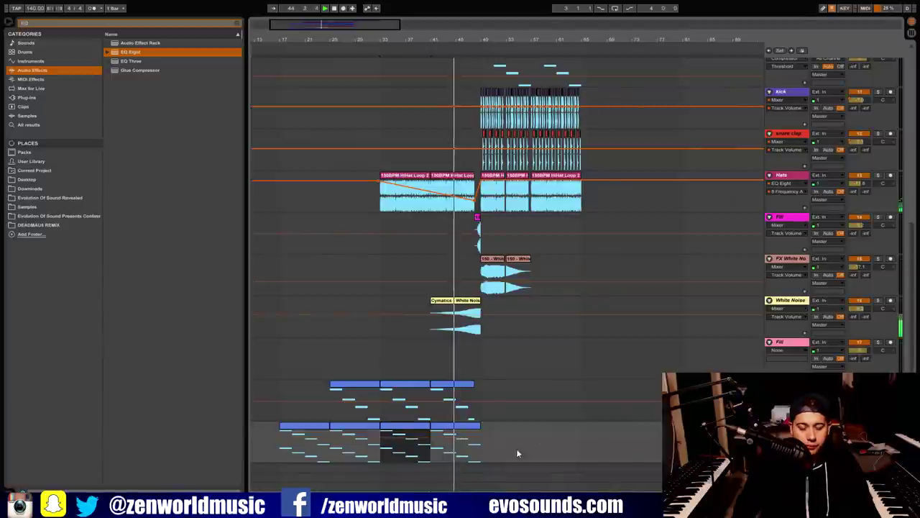
# Trim the piano clip at bar 41 and the White Noise Up 3 clip to end at bar 48
pyautogui.click(458, 432)
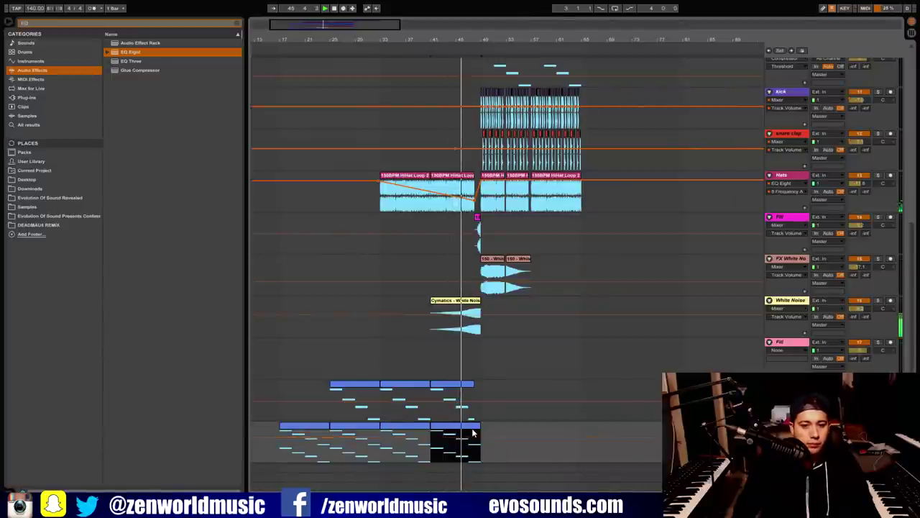
pyautogui.moveTo(364, 41); pyautogui.dragTo(364, 83)
pyautogui.moveTo(534, 427); pyautogui.dragTo(522, 426)
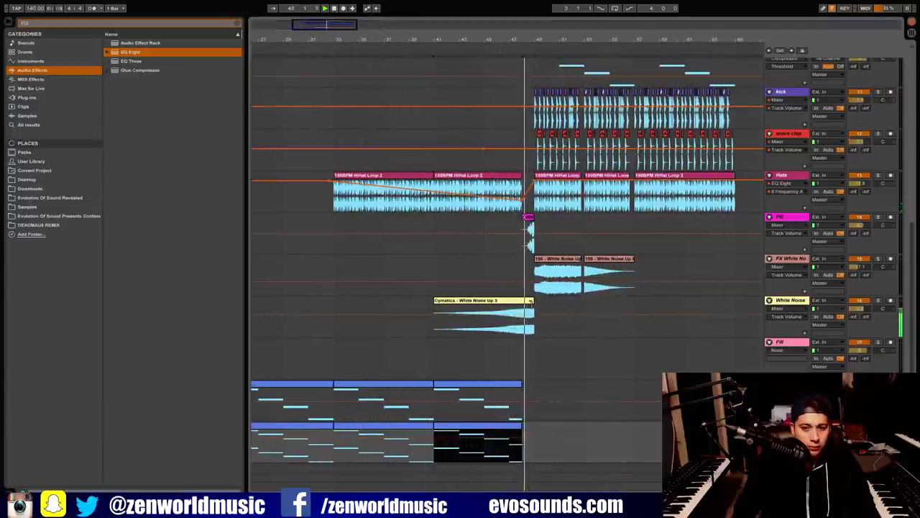
pyautogui.moveTo(533, 300); pyautogui.dragTo(522, 302)
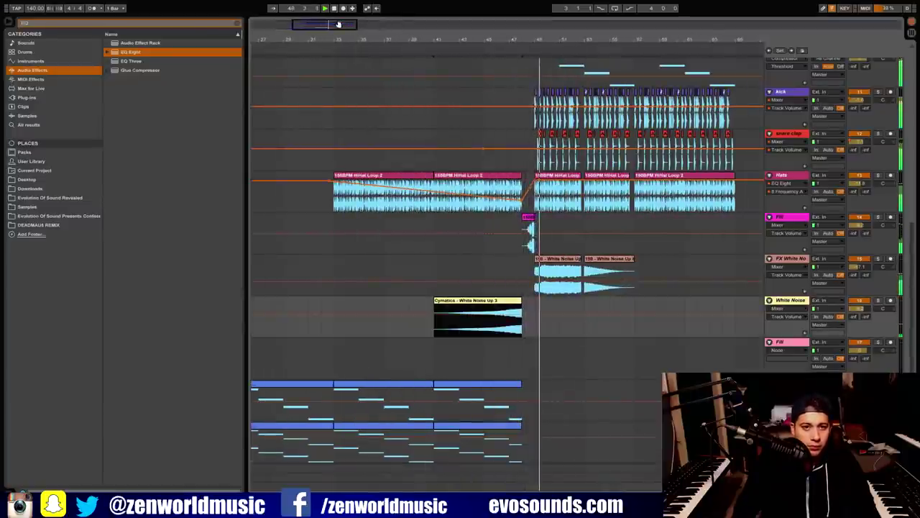
# Solo the serum track, insert an EQ Eight before its Compressor and set band 1 as a low cut
pyautogui.scroll(5, 524, 179)
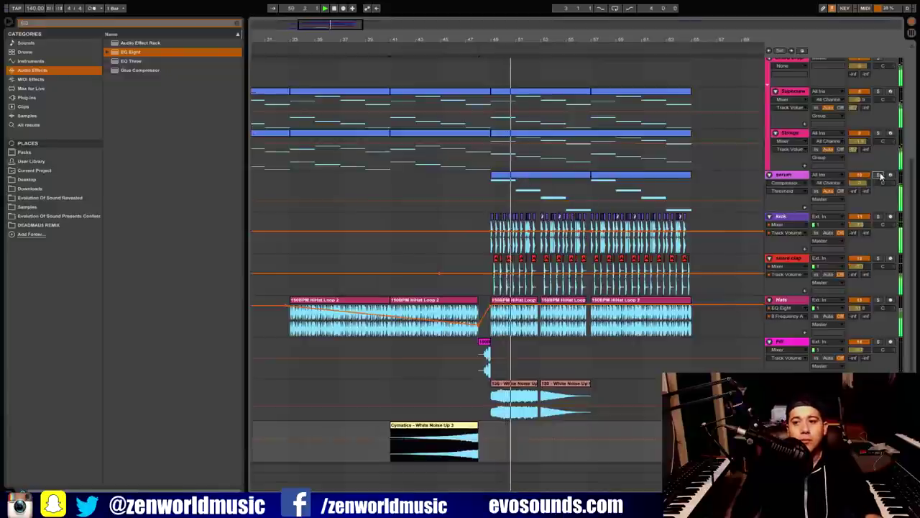
pyautogui.doubleClick(790, 176)
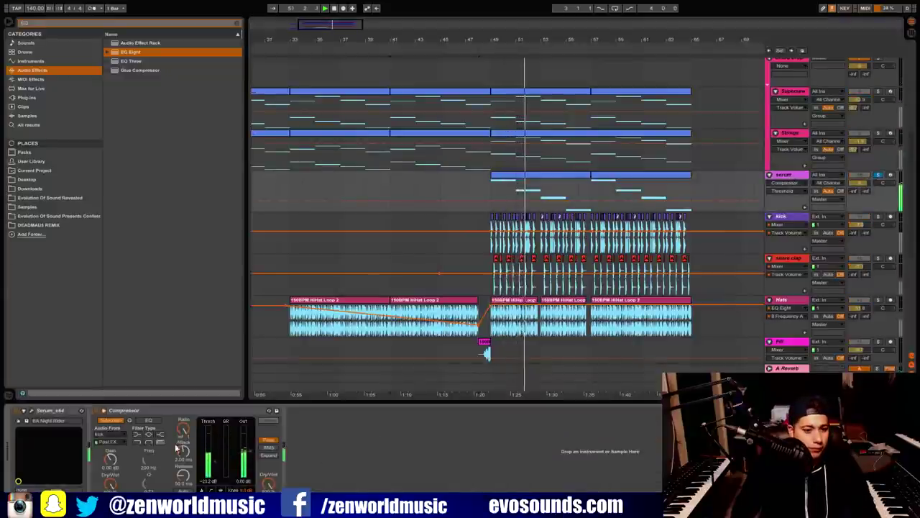
pyautogui.moveTo(133, 53); pyautogui.dragTo(106, 451)
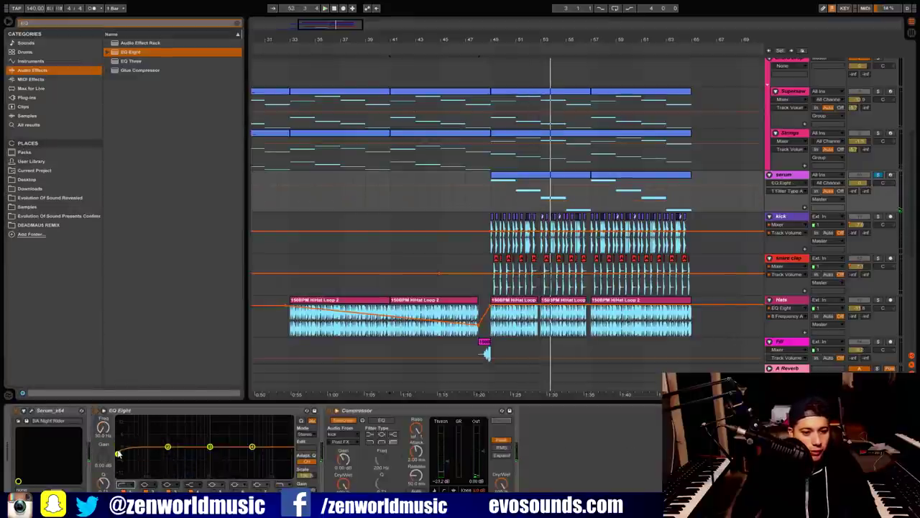
pyautogui.press('space')
# Duplicate the serum track and rename the copy SUB
pyautogui.scroll(-5, 734, 273)
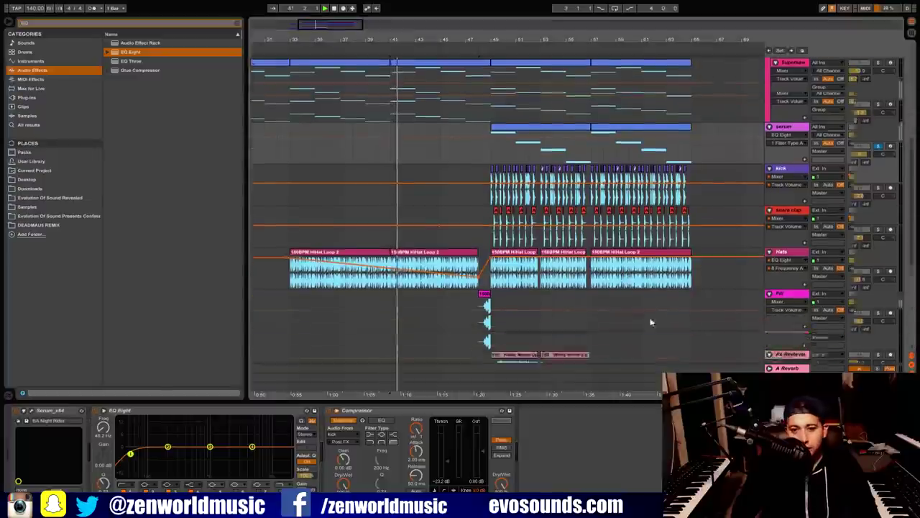
pyautogui.scroll(4, 727, 268)
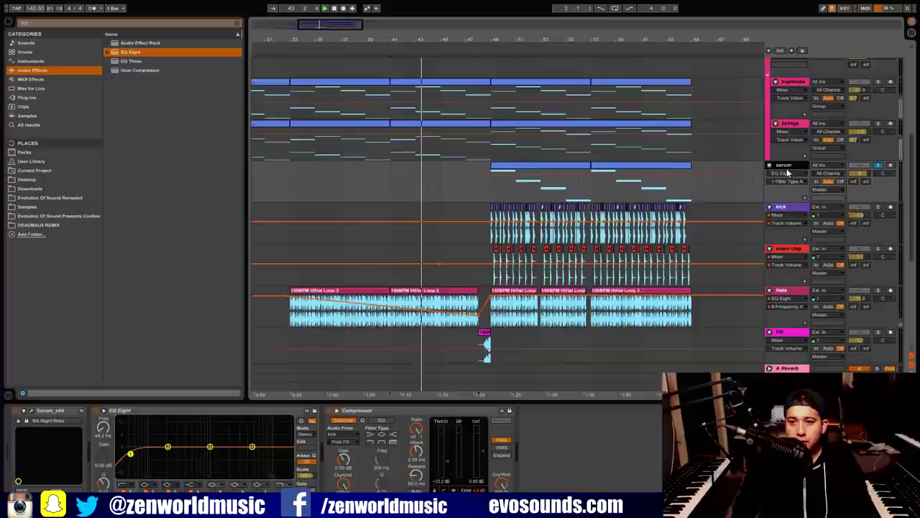
pyautogui.hotkey('ctrl', 'd')
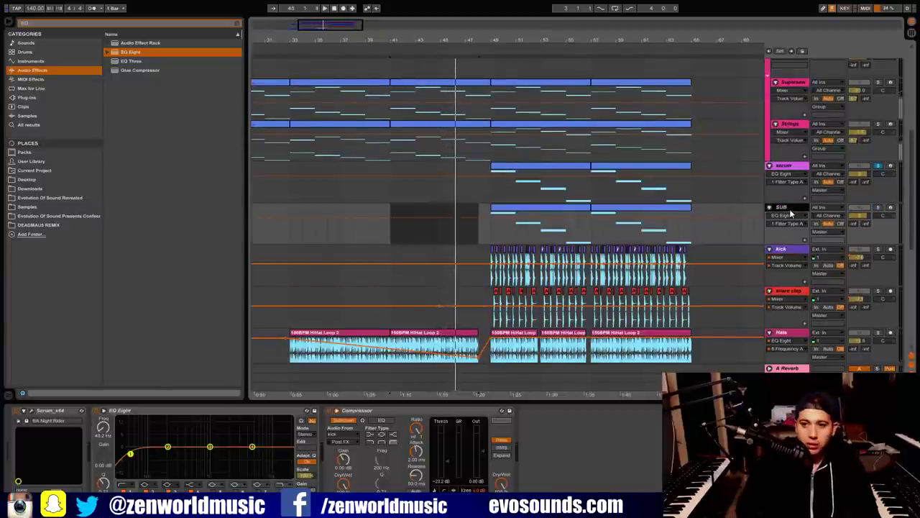
# Play the drop from bar 49 with the SUB track soloed and compare it with the full mix
pyautogui.click(492, 234)
pyautogui.press('space')
pyautogui.press('space')
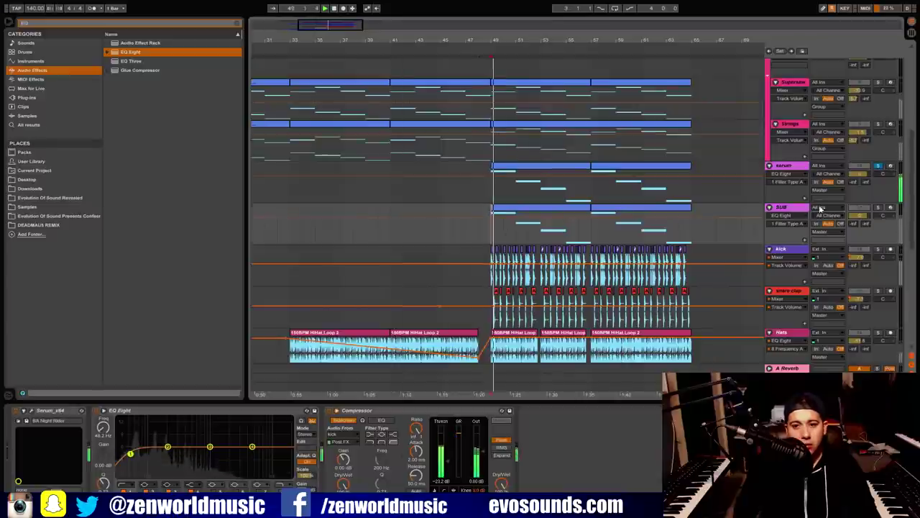
pyautogui.click(878, 207)
pyautogui.click(785, 208)
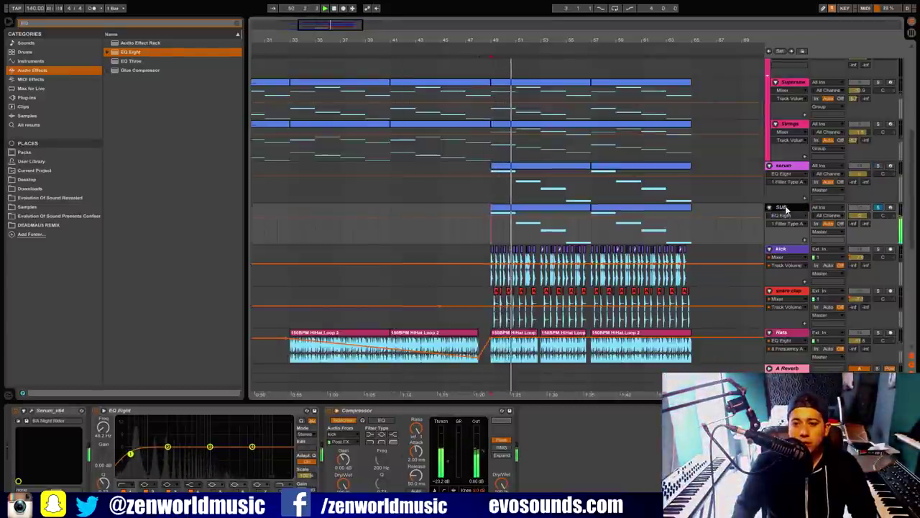
pyautogui.click(548, 210)
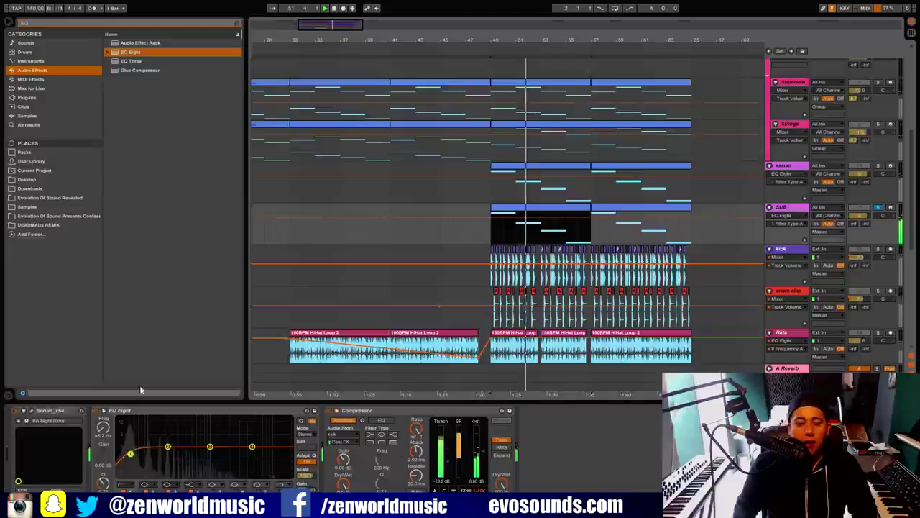
pyautogui.click(878, 208)
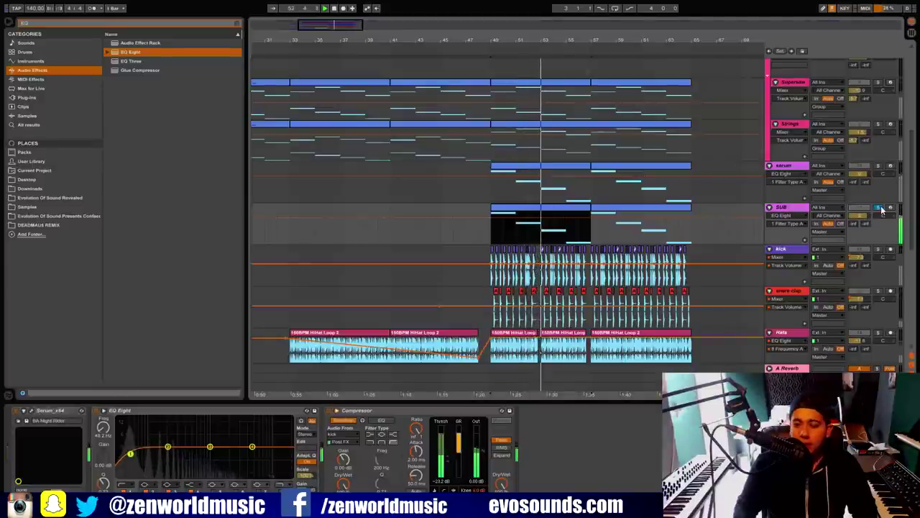
pyautogui.click(878, 208)
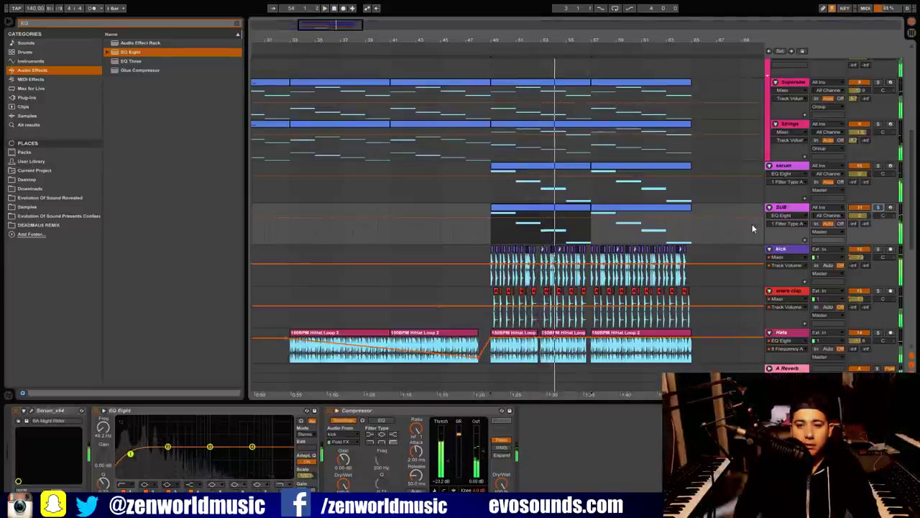
# Search the plug-ins for Sylenth and load Sylenth1 on the SUB track
pyautogui.click(27, 97)
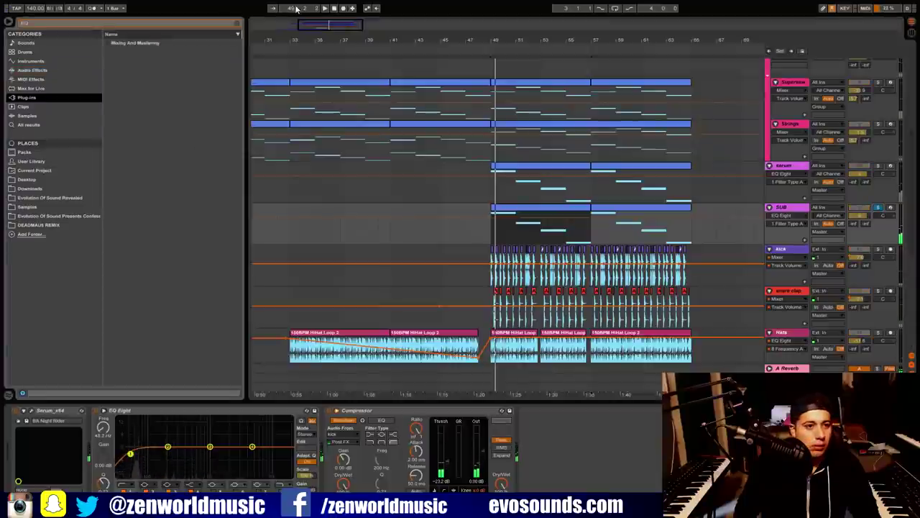
pyautogui.click(237, 26)
pyautogui.write('SYLENTH')
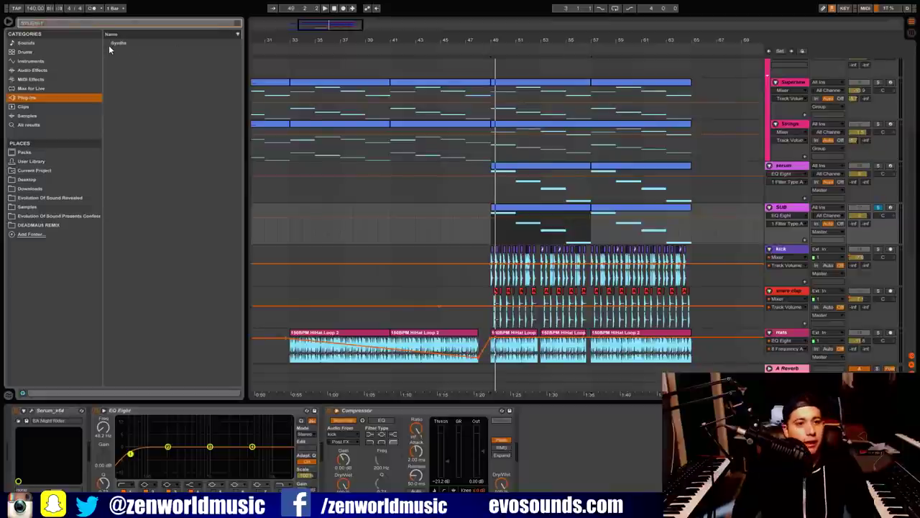
pyautogui.click(109, 44)
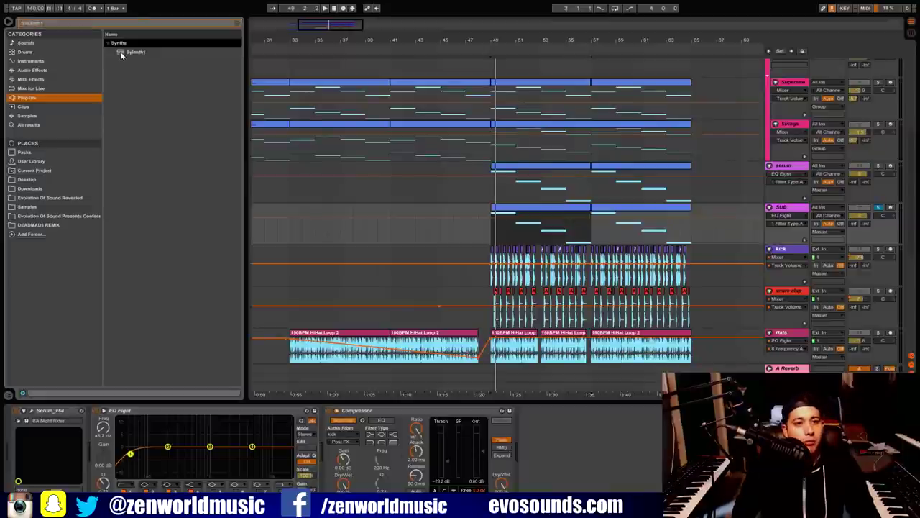
pyautogui.moveTo(121, 52); pyautogui.dragTo(730, 209)
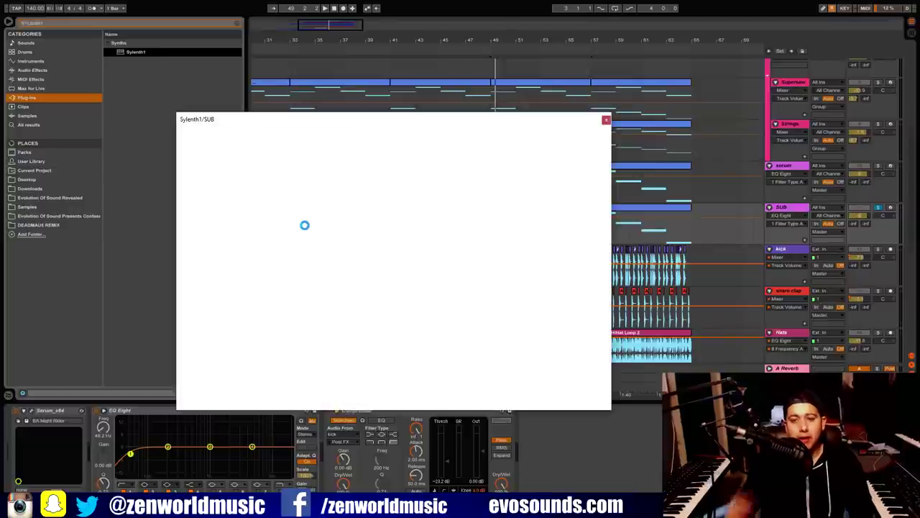
# Load the Init preset in Sylenth1, set oscillator A1 to a sine wave and adjust its octave for the sub
pyautogui.click(333, 217)
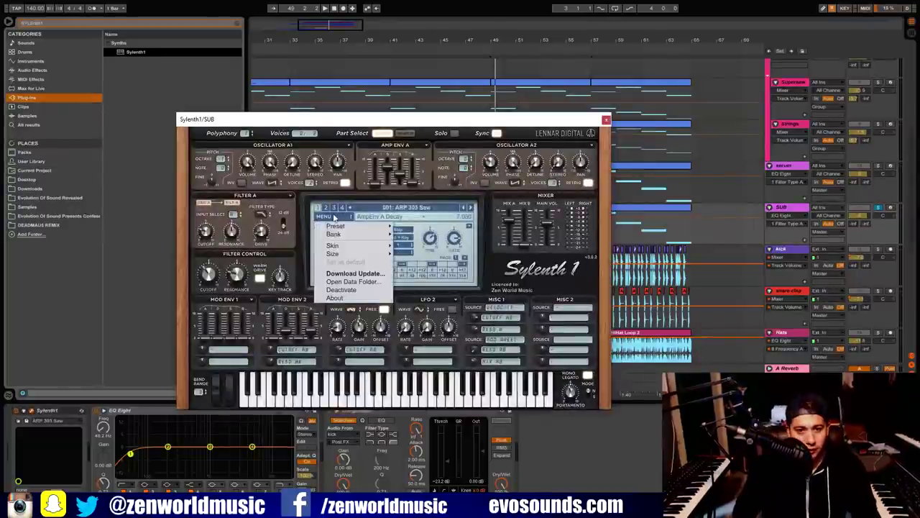
pyautogui.moveTo(346, 227)
pyautogui.click(411, 267)
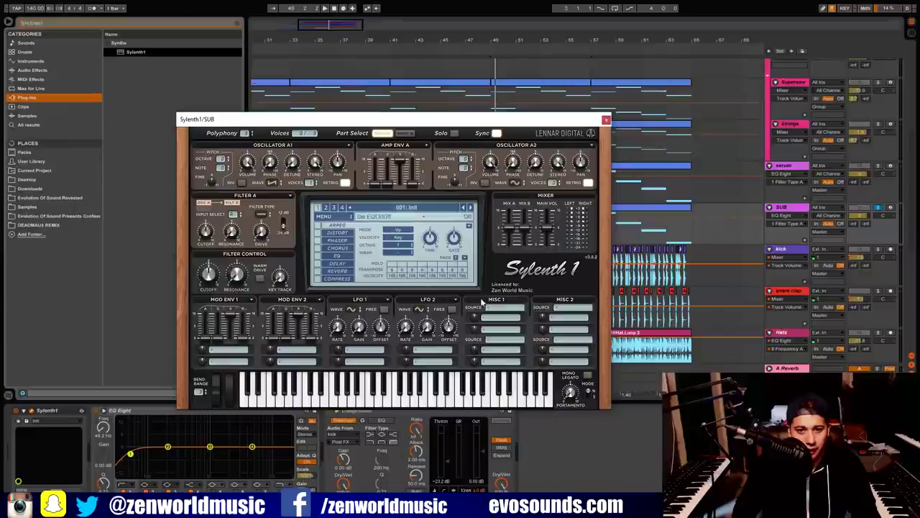
pyautogui.click(273, 184)
pyautogui.click(286, 190)
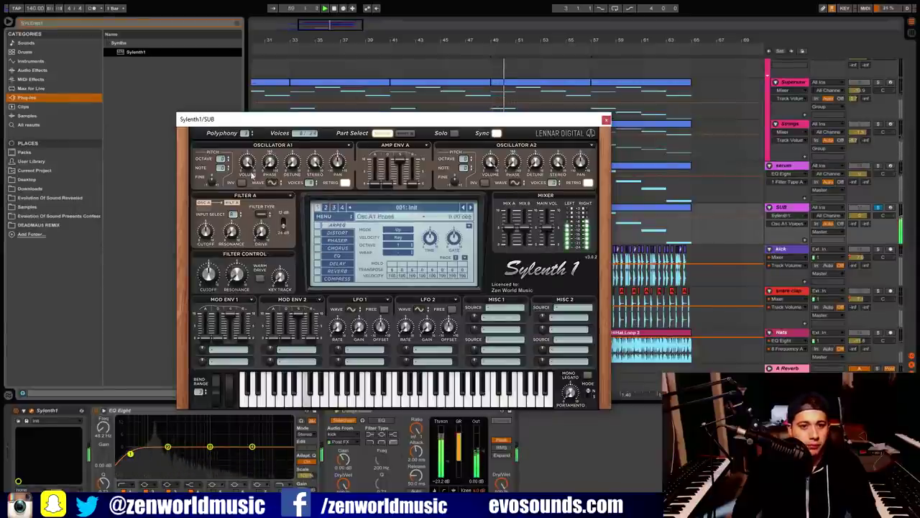
pyautogui.moveTo(220, 170); pyautogui.dragTo(220, 174)
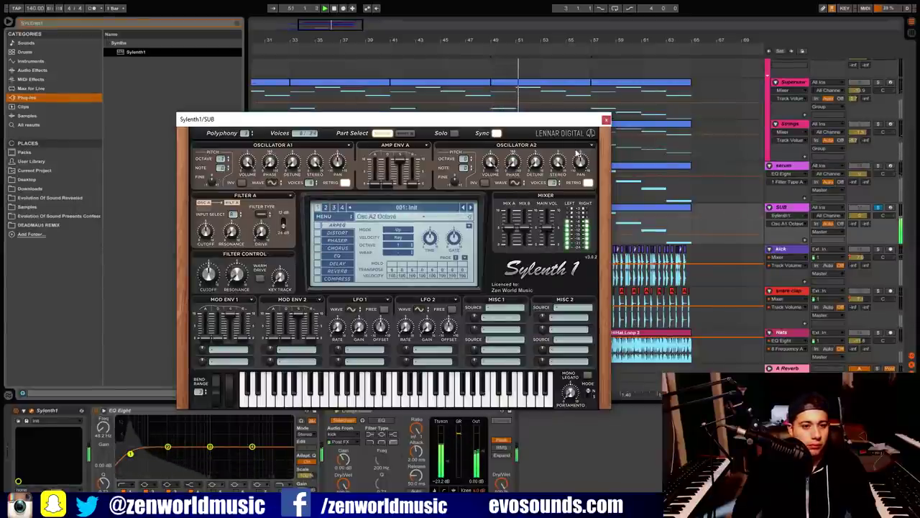
pyautogui.click(606, 121)
# Search the audio effects for "sat" and insert the Saturator preset Warm Up Lows between Sylenth1 and EQ Eight on the SUB track
pyautogui.click(21, 63)
pyautogui.click(22, 70)
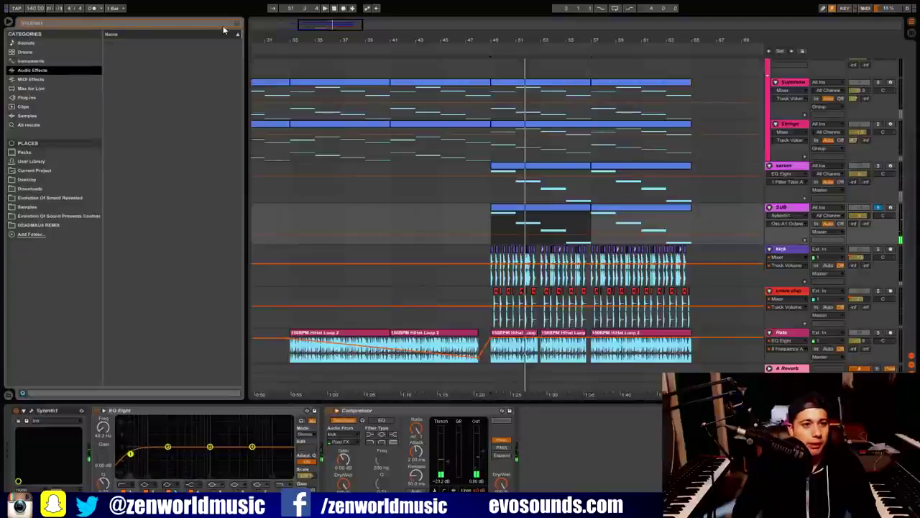
pyautogui.click(238, 26)
pyautogui.write('sat')
pyautogui.click(108, 53)
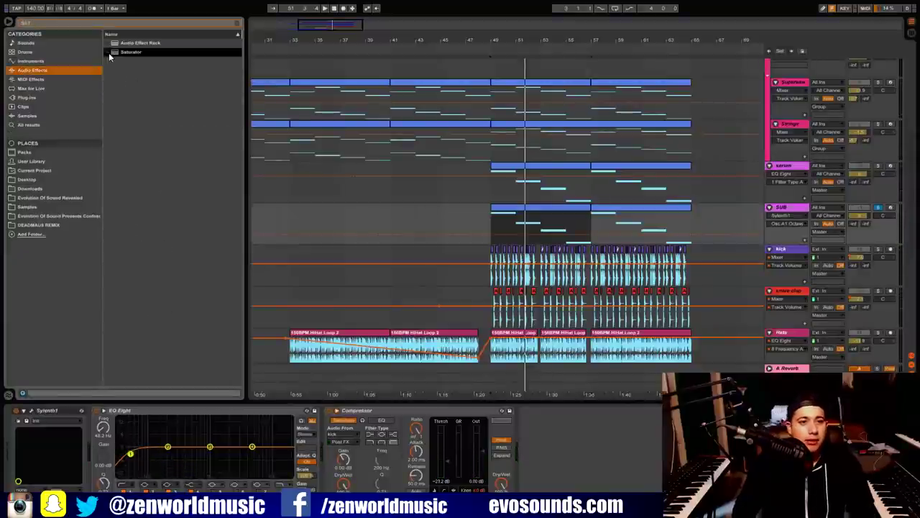
pyautogui.click(168, 98)
pyautogui.click(156, 107)
pyautogui.click(141, 125)
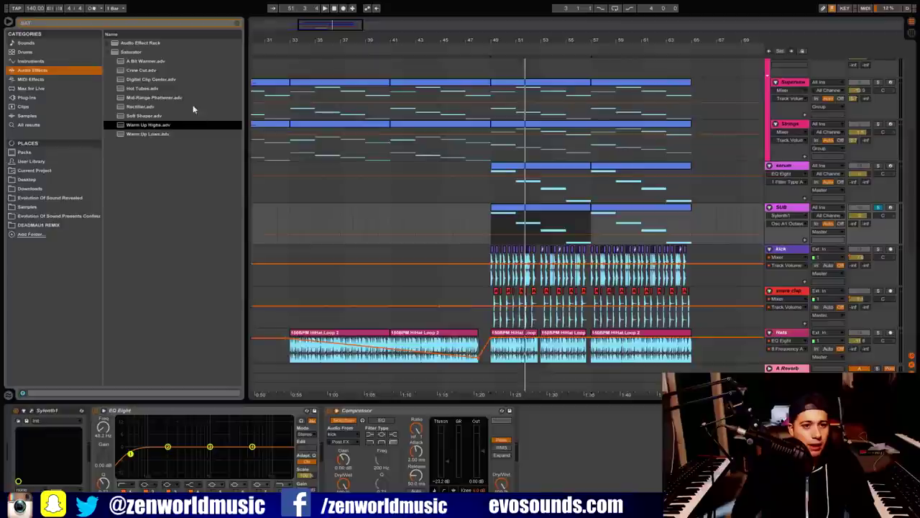
pyautogui.click(144, 88)
pyautogui.click(148, 79)
pyautogui.click(152, 133)
pyautogui.moveTo(107, 384); pyautogui.dragTo(104, 436)
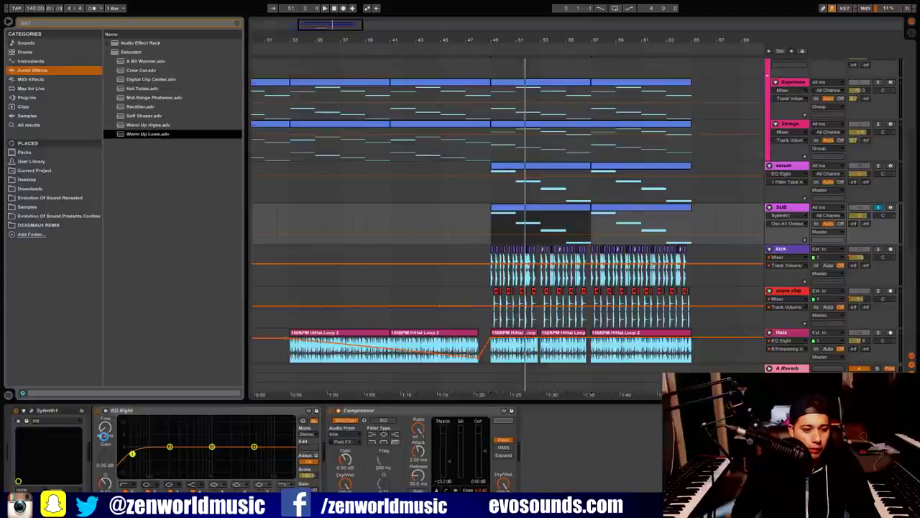
# In the SUB track's EQ Eight, lower the band 1 low cut to 30 Hz and bring a band 8 high cut down into the sub range
pyautogui.press('space')
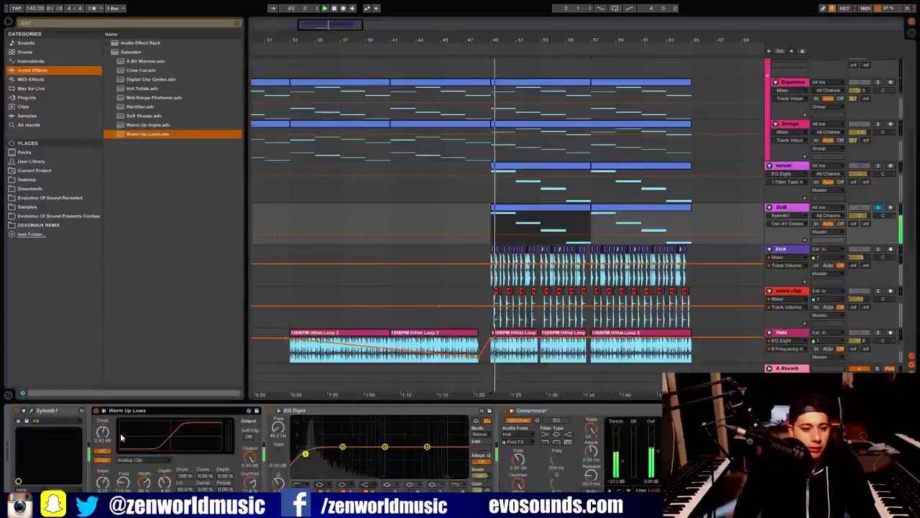
pyautogui.moveTo(305, 454); pyautogui.dragTo(293, 452)
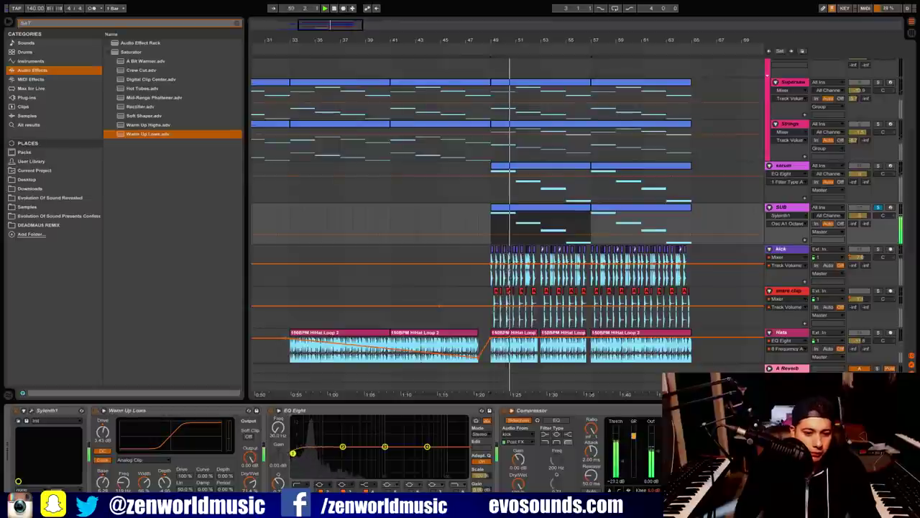
pyautogui.click(456, 491)
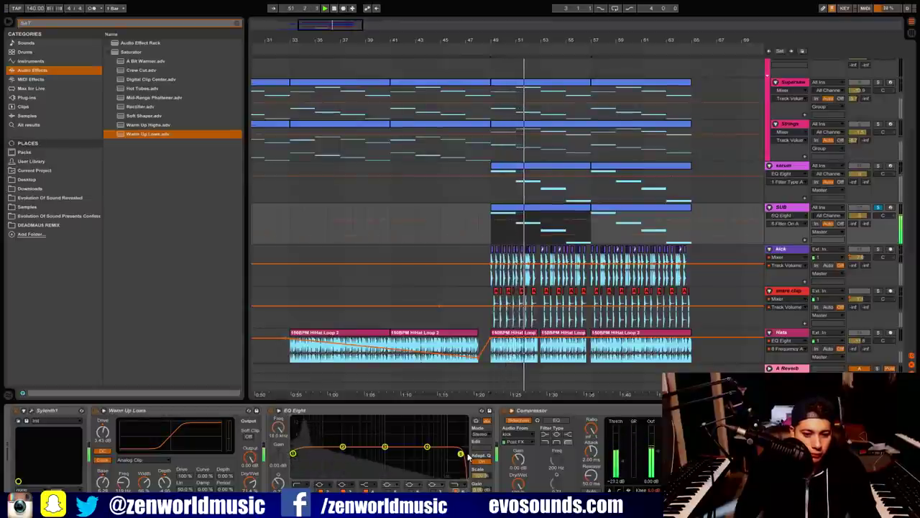
pyautogui.moveTo(467, 455); pyautogui.dragTo(312, 451)
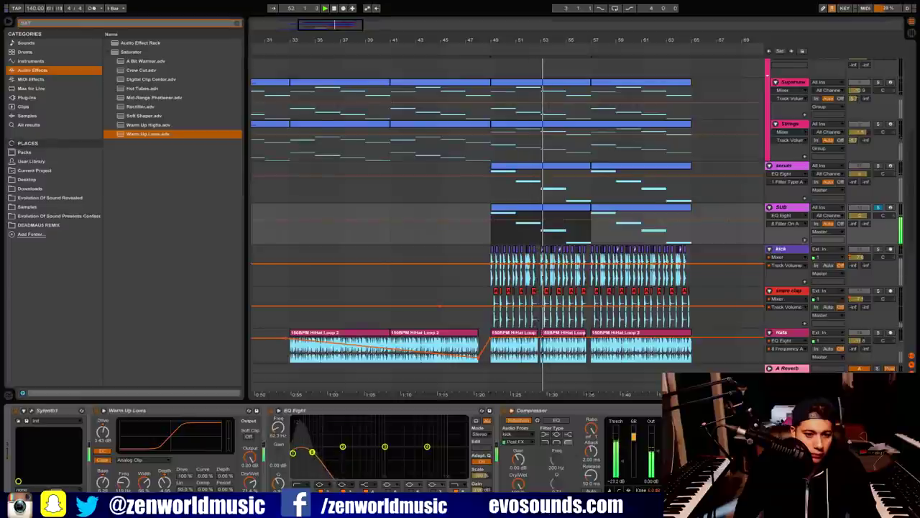
# Solo the serum track together with SUB and raise the band 1 low cut in serum's EQ Eight slightly during playback
pyautogui.keyDown('ctrl'); pyautogui.click(879, 166); pyautogui.keyUp('ctrl')
pyautogui.press('space')
pyautogui.press('space')
pyautogui.click(810, 195)
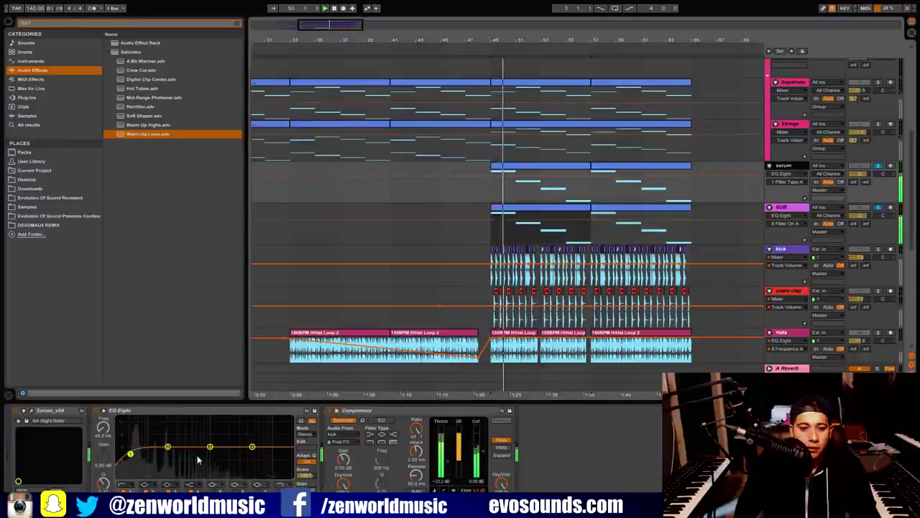
pyautogui.moveTo(129, 458)
pyautogui.mouseDown()
pyautogui.moveTo(139, 454)
pyautogui.moveTo(133, 461)
pyautogui.mouseUp()
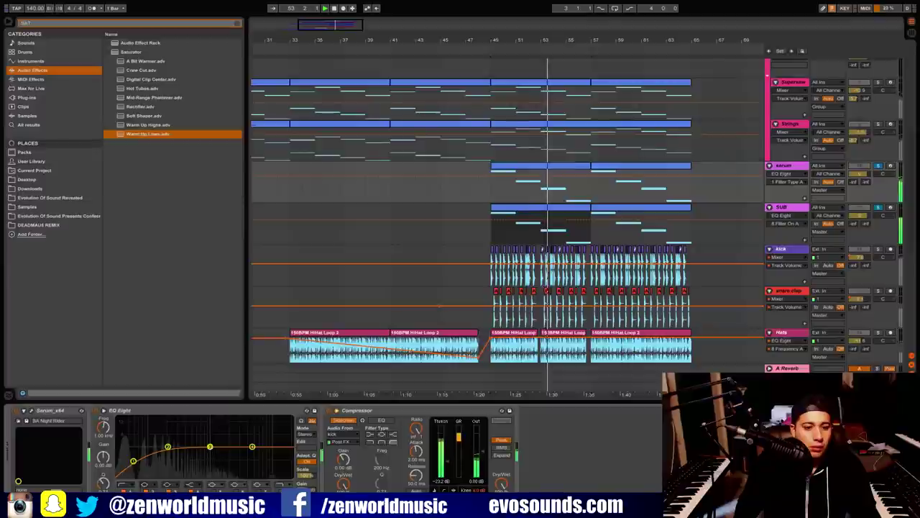
# Turn band 3 of serum's EQ Eight into a high cut at about 2.95 kHz and play the drop in the full mix
pyautogui.click(169, 484)
pyautogui.click(175, 479)
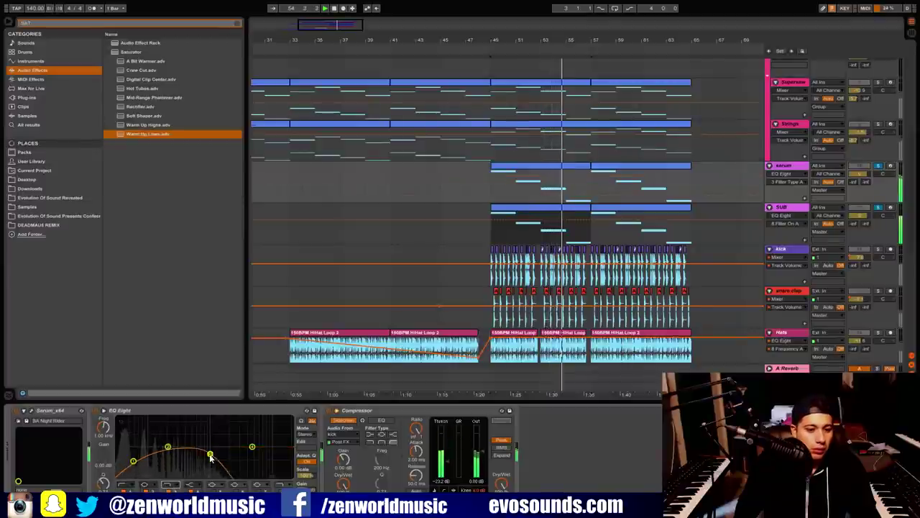
pyautogui.moveTo(210, 454); pyautogui.dragTo(238, 460)
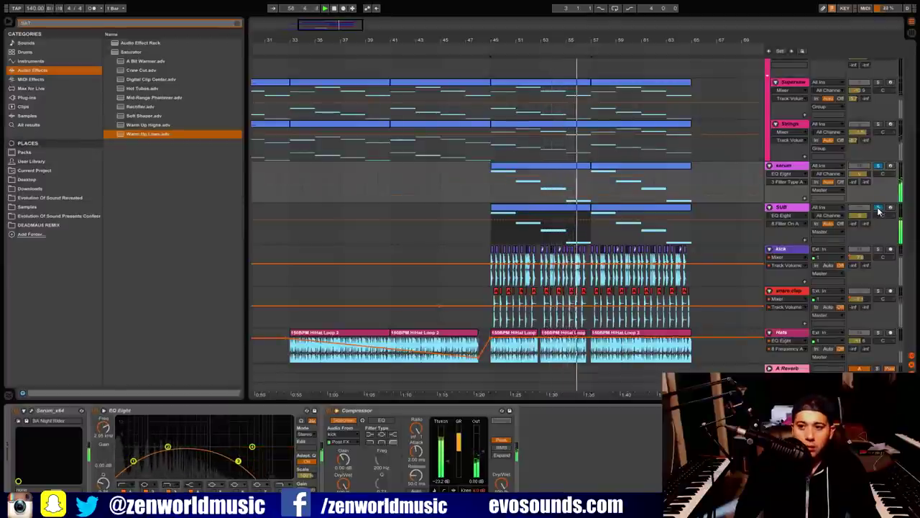
pyautogui.press('space')
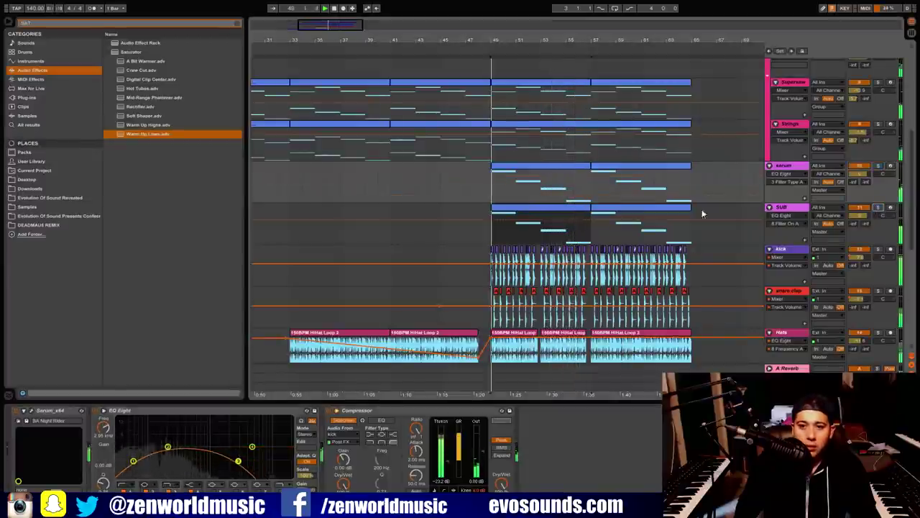
# Examine the SUB clip's bass notes in an enlarged piano roll with the track soloed, then return to the full arrangement and mix
pyautogui.click(540, 225)
pyautogui.moveTo(424, 404); pyautogui.dragTo(413, 213)
pyautogui.moveTo(575, 435); pyautogui.dragTo(663, 284)
pyautogui.moveTo(754, 435); pyautogui.dragTo(805, 314)
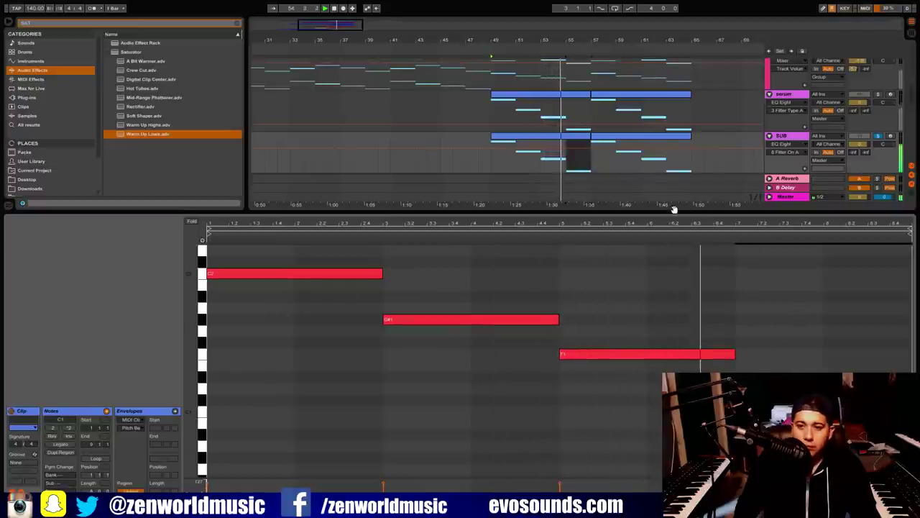
pyautogui.moveTo(656, 211); pyautogui.dragTo(656, 490)
pyautogui.click(878, 136)
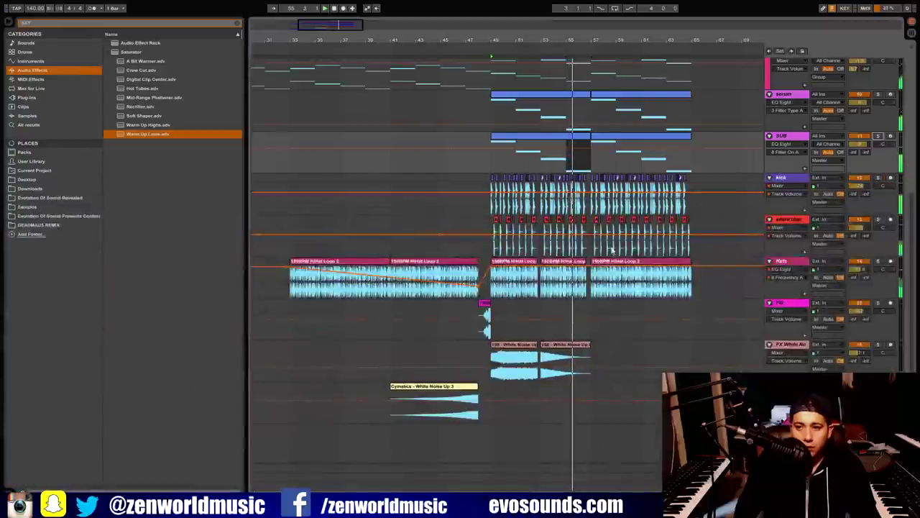
# Play the build-up from bar 33 and from nearer the drop, checking the channel levels in the mixer view
pyautogui.scroll(2, 290, 155)
pyautogui.click(289, 126)
pyautogui.press('space')
pyautogui.press('space')
pyautogui.scroll(3, 346, 144)
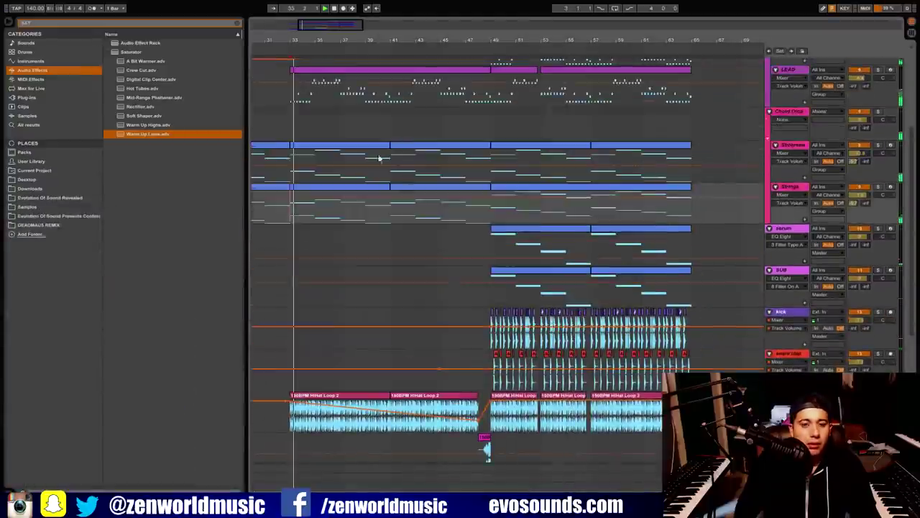
pyautogui.click(390, 220)
pyautogui.press('space')
pyautogui.press('space')
pyautogui.press('Tab')
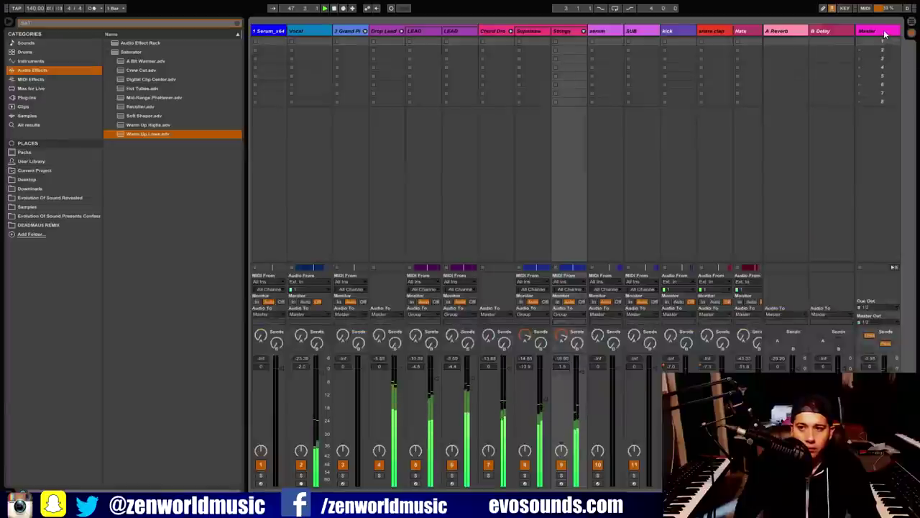
pyautogui.hotkey('shift', 'Tab')
pyautogui.press('Tab')
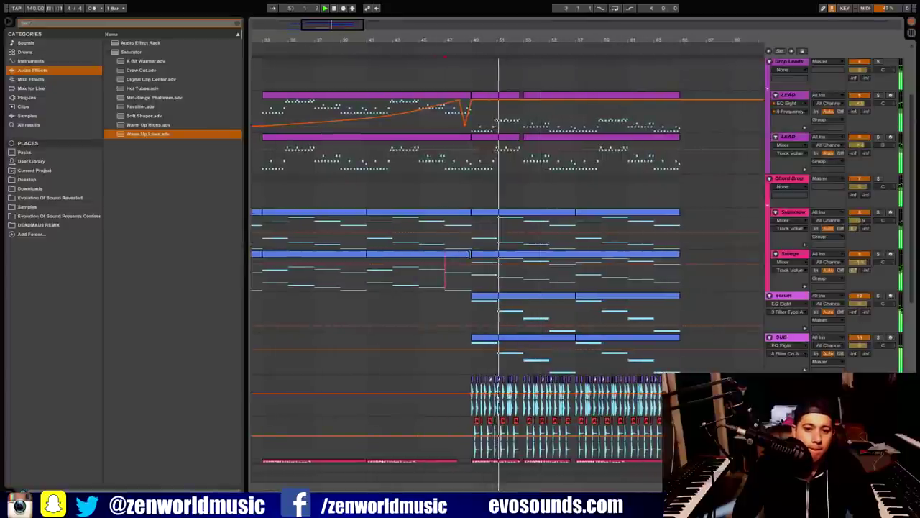
# Copy the bar 33 chord clip from the bottommost track onto the Supersaw track at bar 49 and duplicate it to bar 57
pyautogui.scroll(1, 827, 257)
pyautogui.scroll(-10, 529, 256)
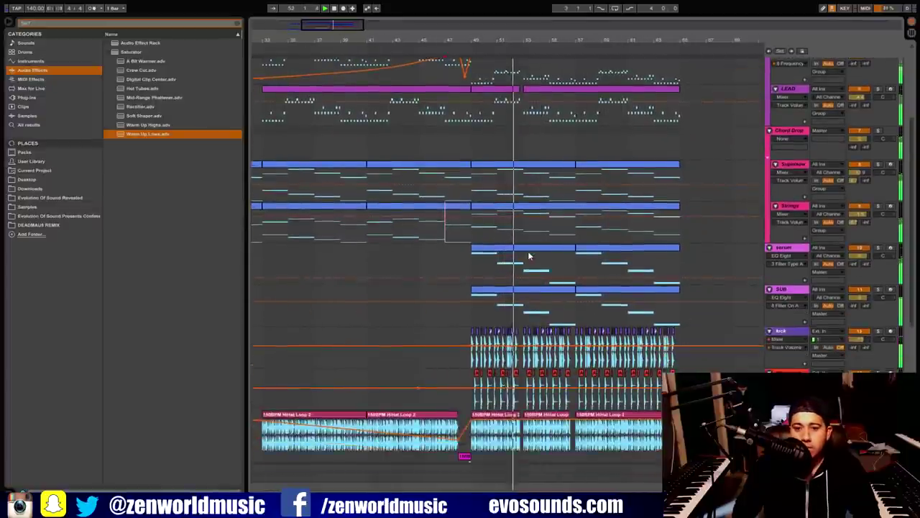
pyautogui.click(318, 388)
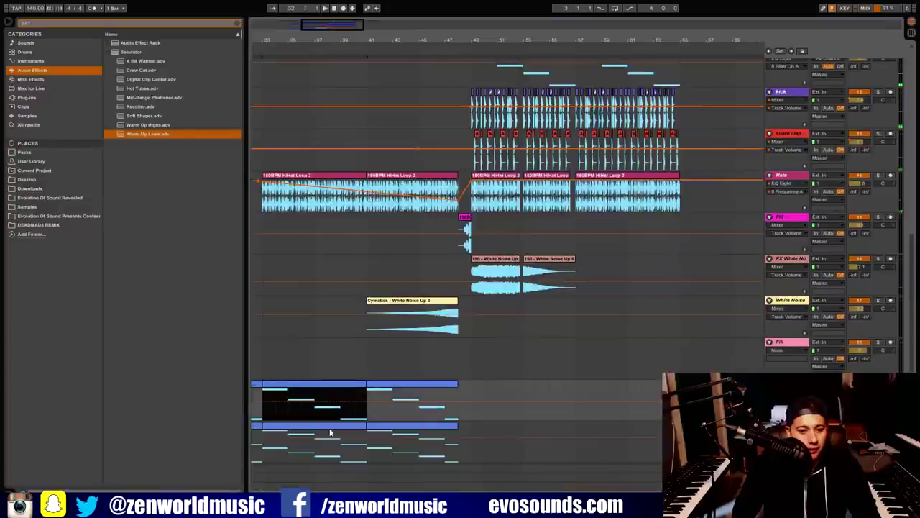
pyautogui.click(326, 427)
pyautogui.scroll(7, 468, 308)
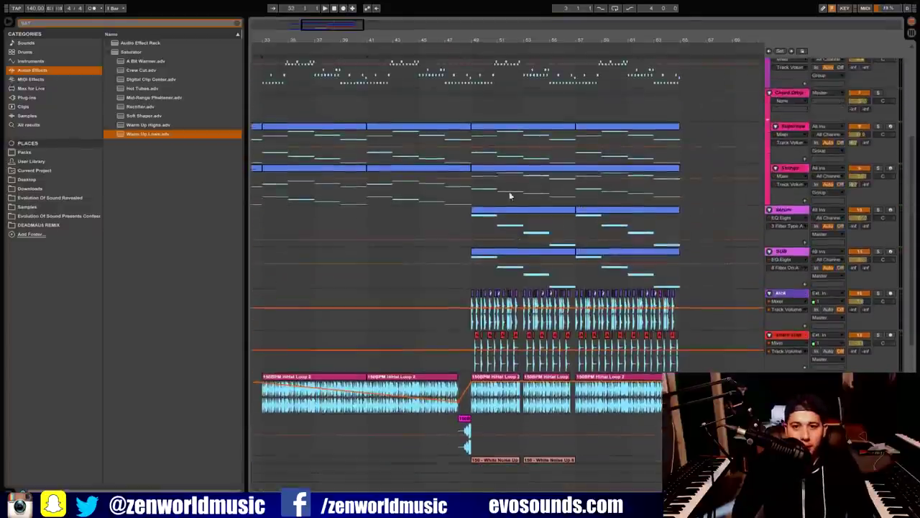
pyautogui.click(473, 155)
pyautogui.hotkey('ctrl', 'd')
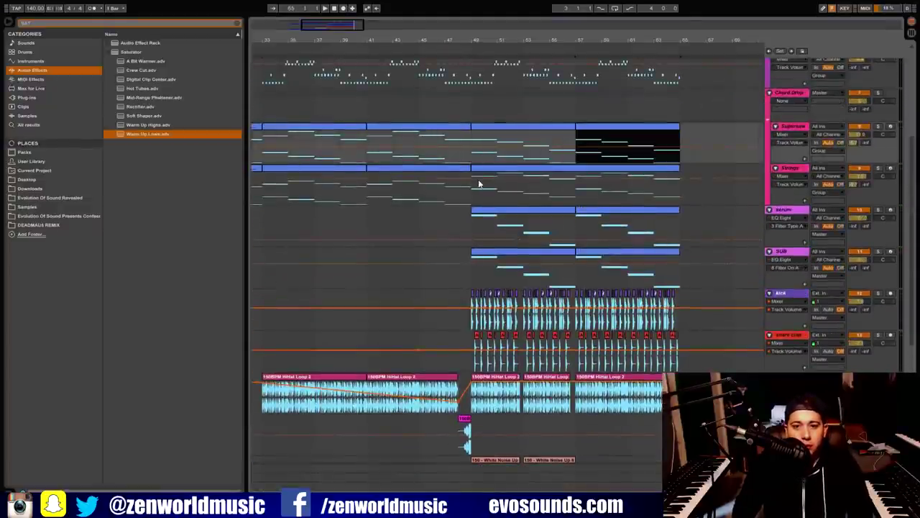
# Paste the same chord clip onto the Strings track at bar 49, duplicate it to bar 57 and undo the surplus copy
pyautogui.click(475, 201)
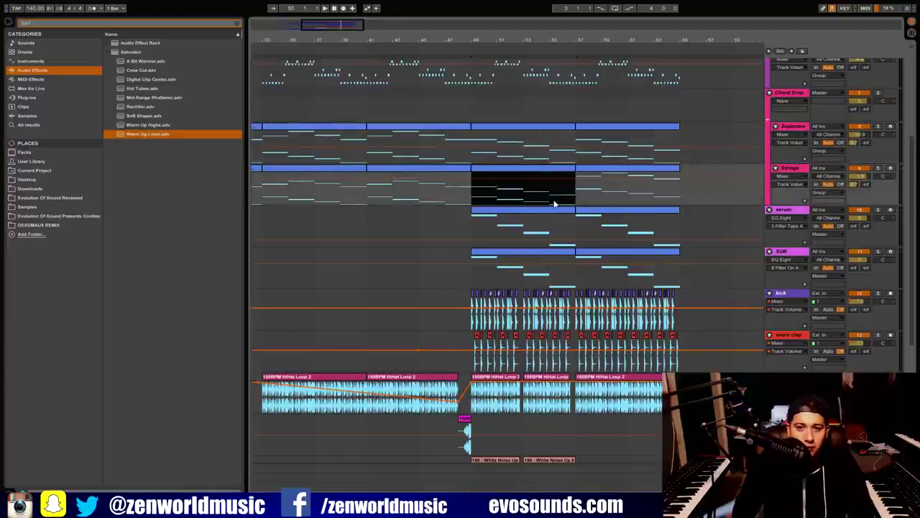
pyautogui.hotkey('ctrl', 'd')
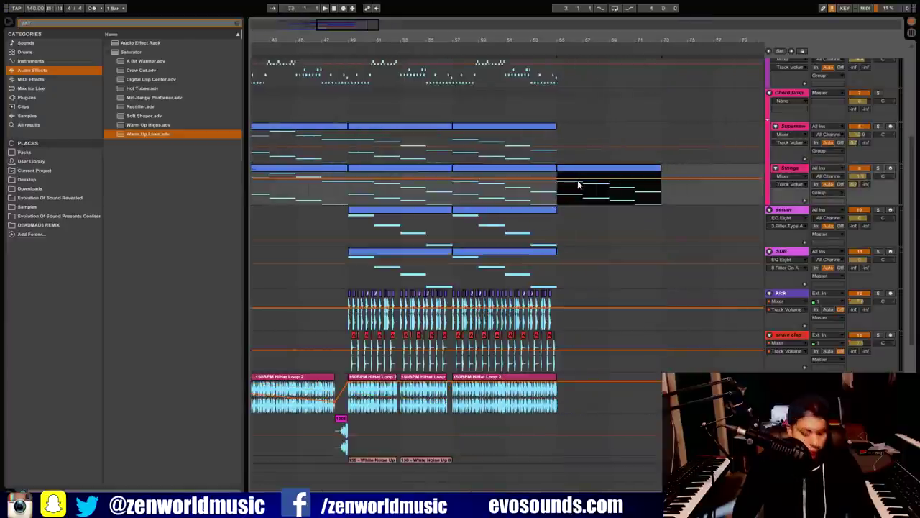
pyautogui.hotkey('ctrl', 'z')
# Solo the Supersaw track and shape a downward pitch-bend ramp just before bar 5 of its bar 49 clip, auditioning the result
pyautogui.doubleClick(403, 133)
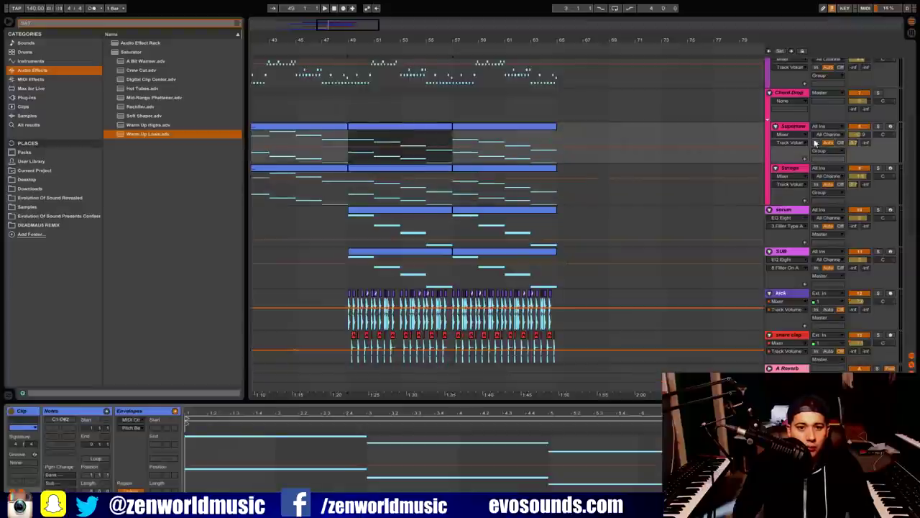
pyautogui.click(878, 127)
pyautogui.press('space')
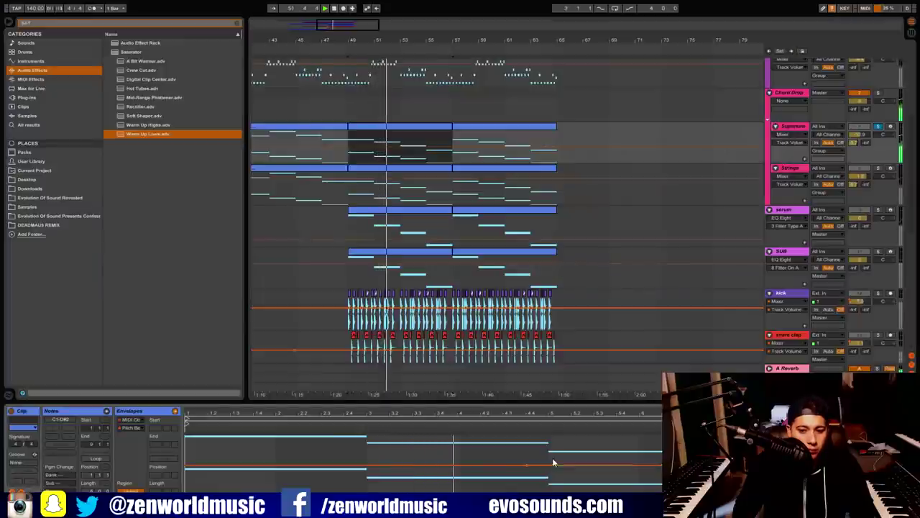
pyautogui.moveTo(550, 466); pyautogui.dragTo(550, 498)
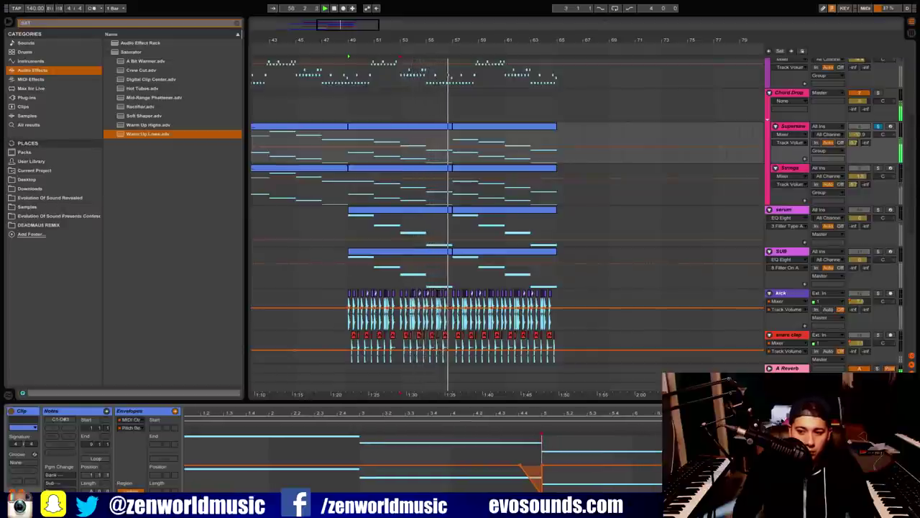
pyautogui.press('space')
pyautogui.press('space')
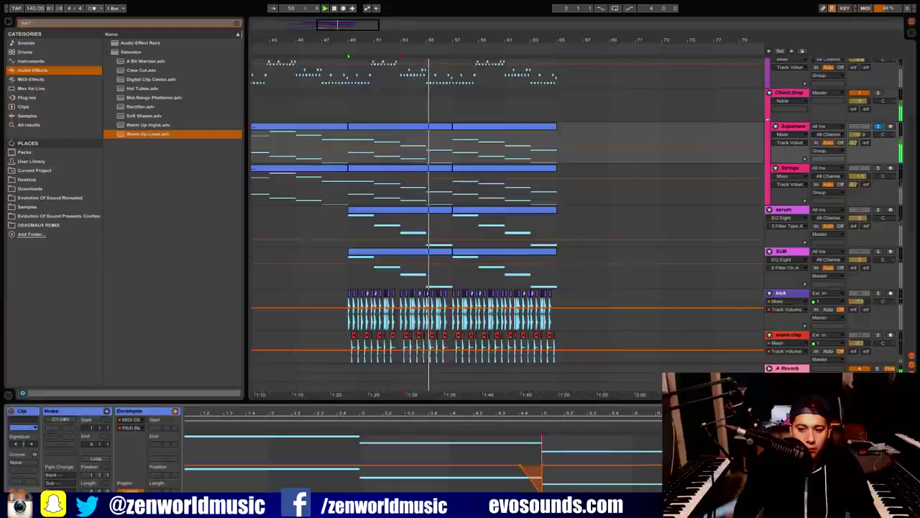
# Duplicate the pitch-bent Supersaw clip to bar 57 and paste a copy onto the Strings track at bar 49
pyautogui.click(426, 133)
pyautogui.hotkey('ctrl', 'd')
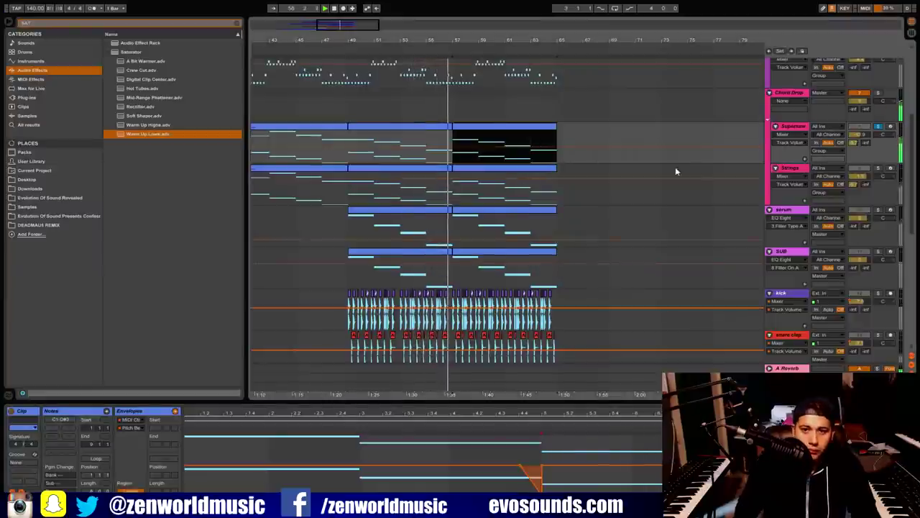
pyautogui.click(798, 127)
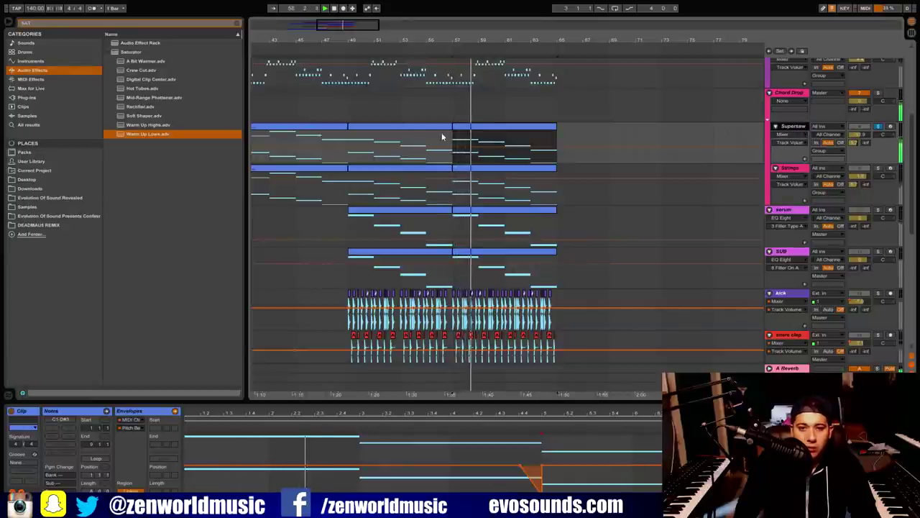
pyautogui.click(459, 157)
pyautogui.click(351, 194)
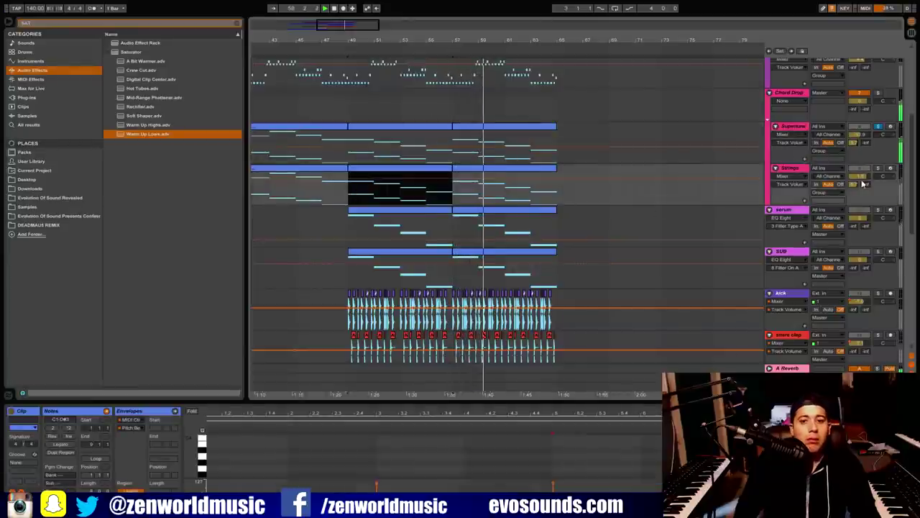
# Duplicate the bar 49 Strings clip to bar 57 and play the arrangement from about bar 46
pyautogui.hotkey('ctrl', 'd')
pyautogui.click(310, 199)
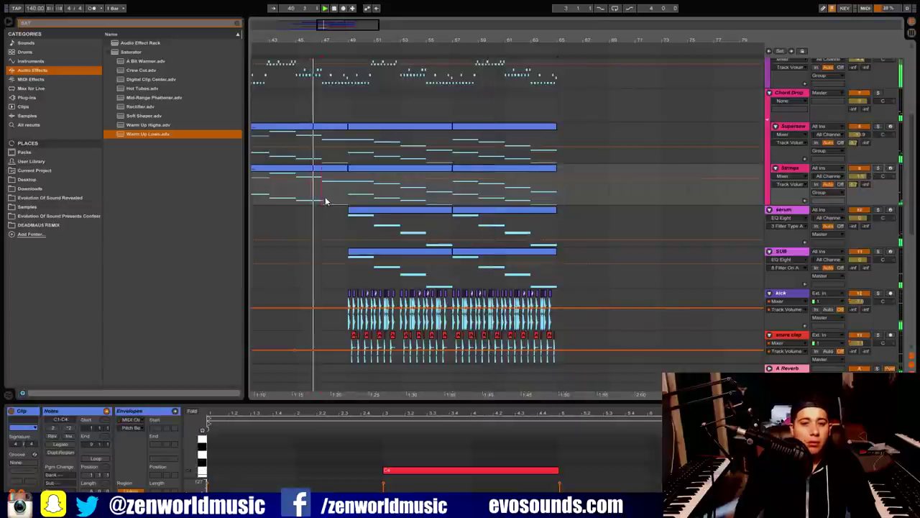
pyautogui.moveTo(350, 26); pyautogui.dragTo(350, 6)
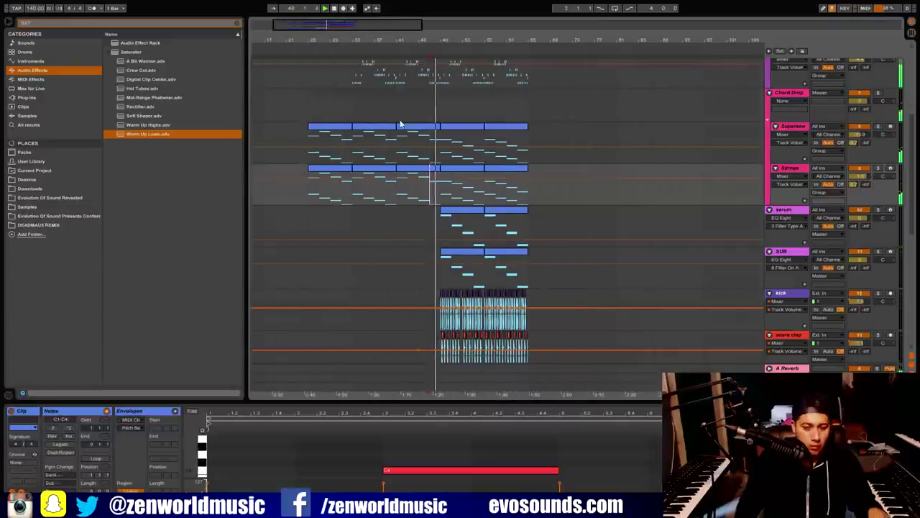
pyautogui.press('Tab')
pyautogui.press('Tab')
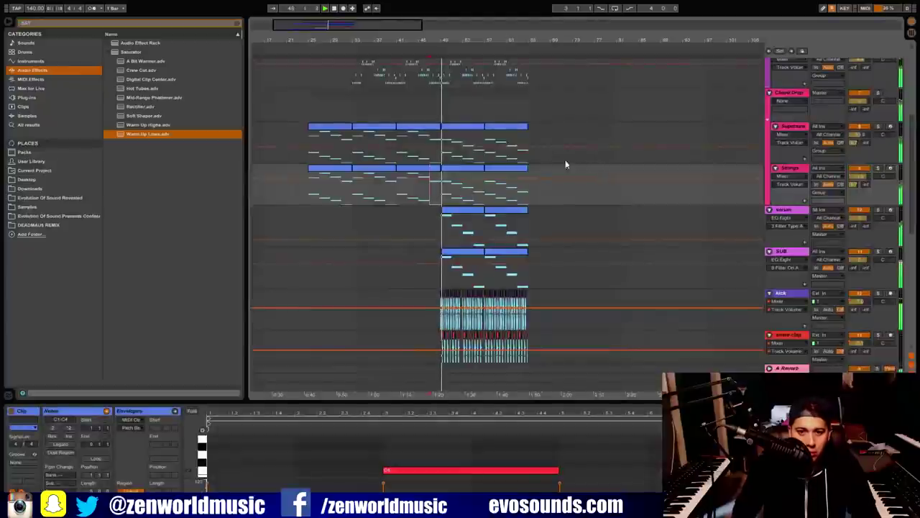
pyautogui.moveTo(339, 32); pyautogui.dragTo(340, 53)
pyautogui.scroll(4, 526, 206)
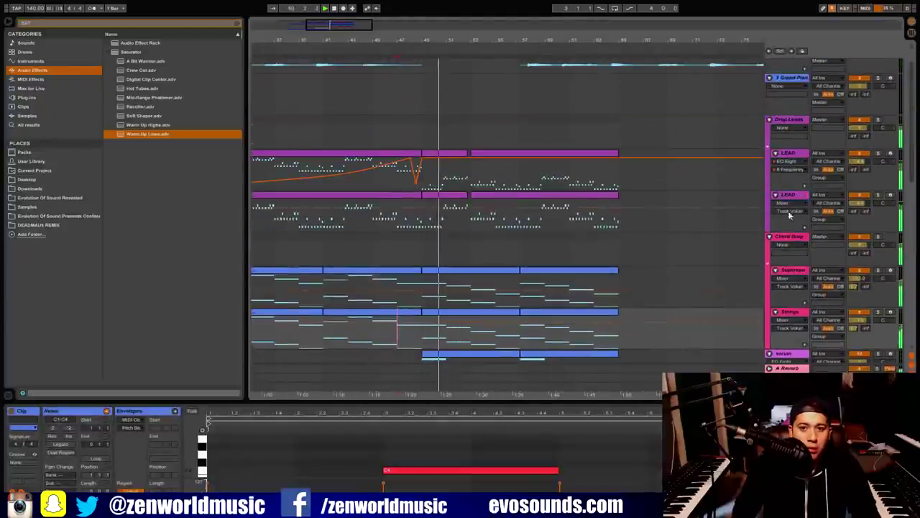
# Review the drop's tracks from the lead parts down to the white noise effects during playback, briefly folding and unfolding the Chord Drop group
pyautogui.click(796, 238)
pyautogui.doubleClick(796, 240)
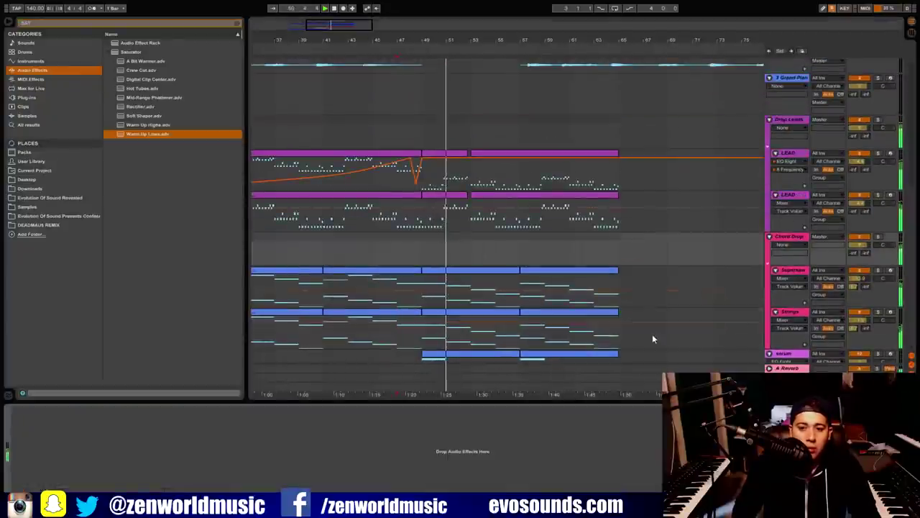
pyautogui.click(781, 239)
pyautogui.click(770, 237)
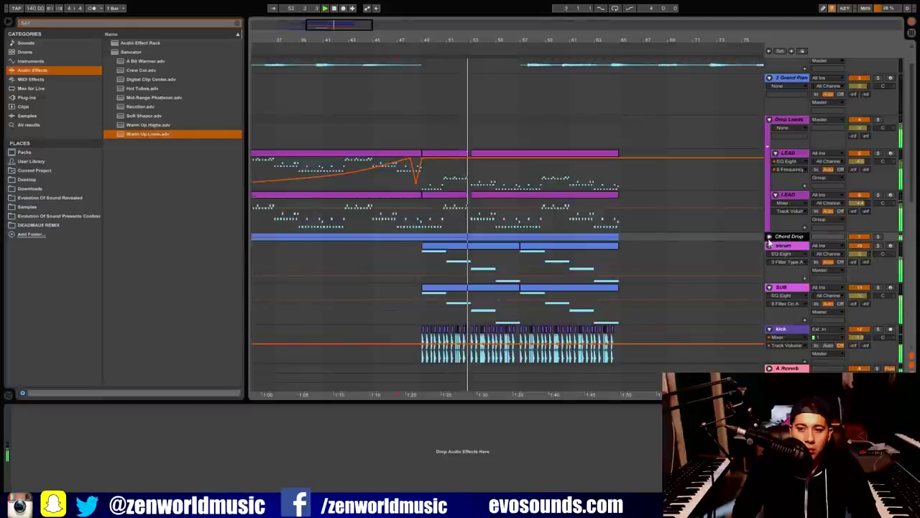
pyautogui.click(770, 237)
pyautogui.scroll(-5, 786, 242)
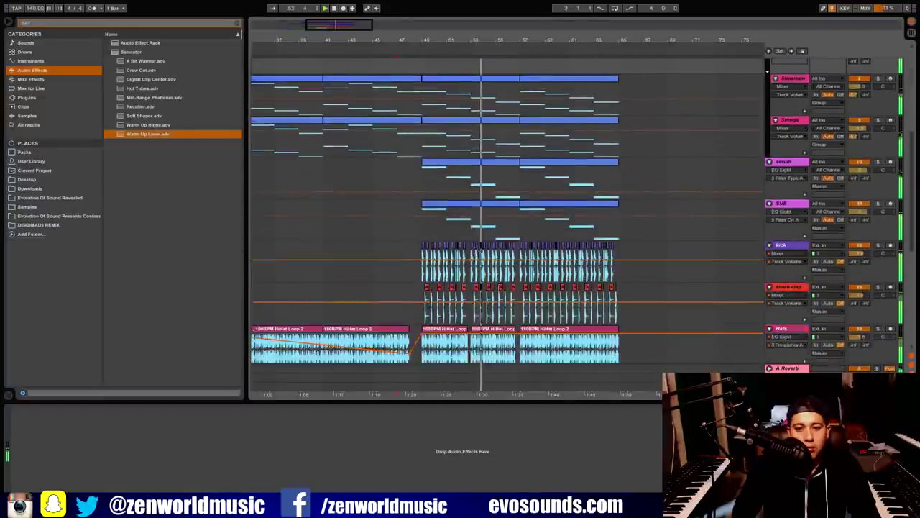
pyautogui.scroll(-3, 506, 294)
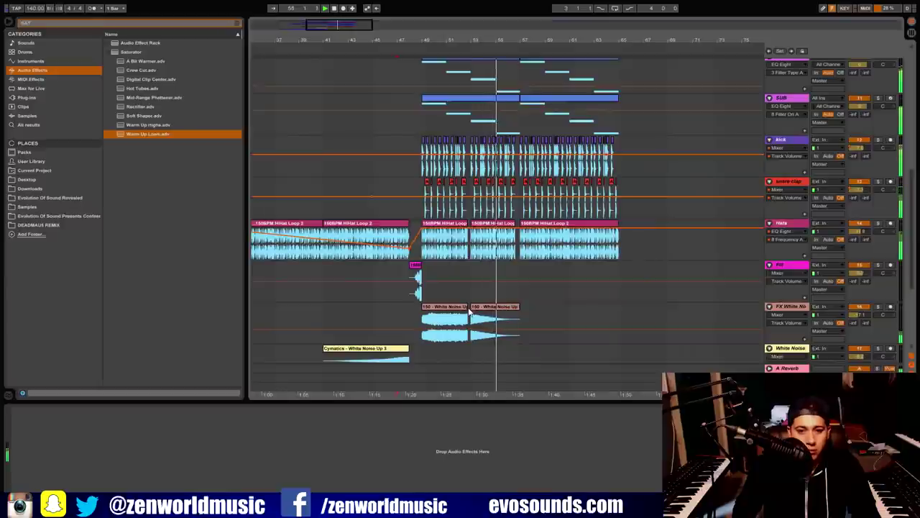
pyautogui.scroll(8, 496, 306)
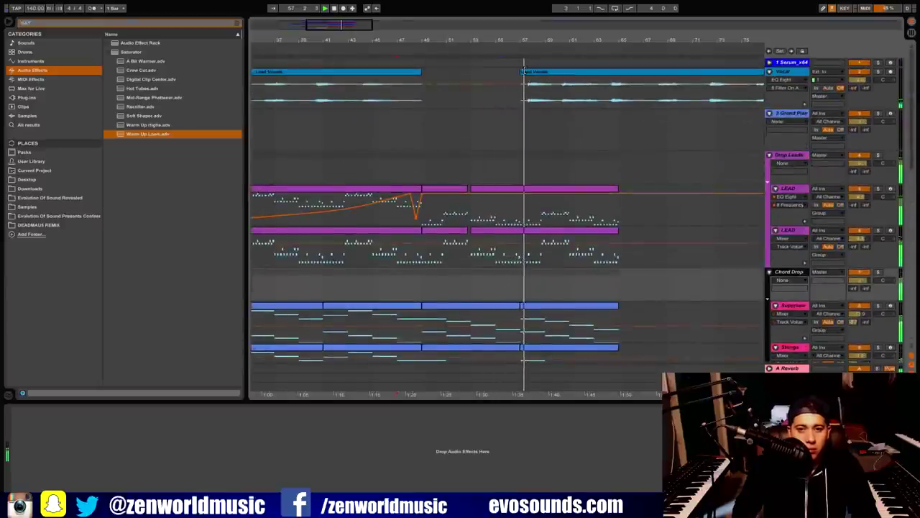
# Select the bar 57 Lead Vocals clip and fine-tune the Vocal track's volume during playback
pyautogui.click(524, 71)
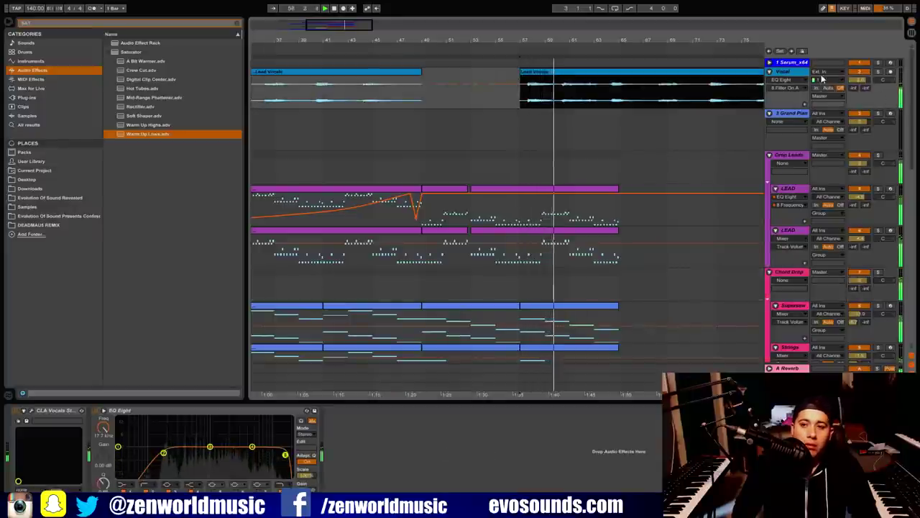
pyautogui.doubleClick(787, 72)
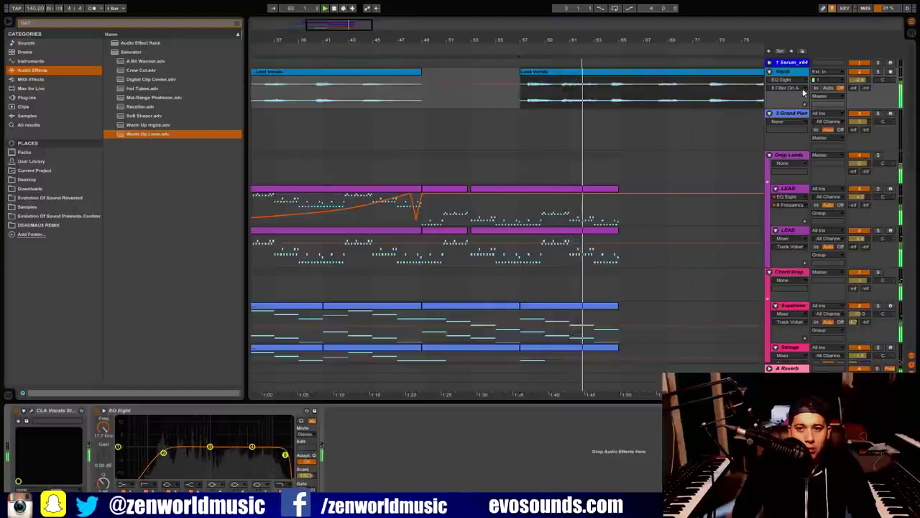
pyautogui.moveTo(859, 80); pyautogui.dragTo(859, 82)
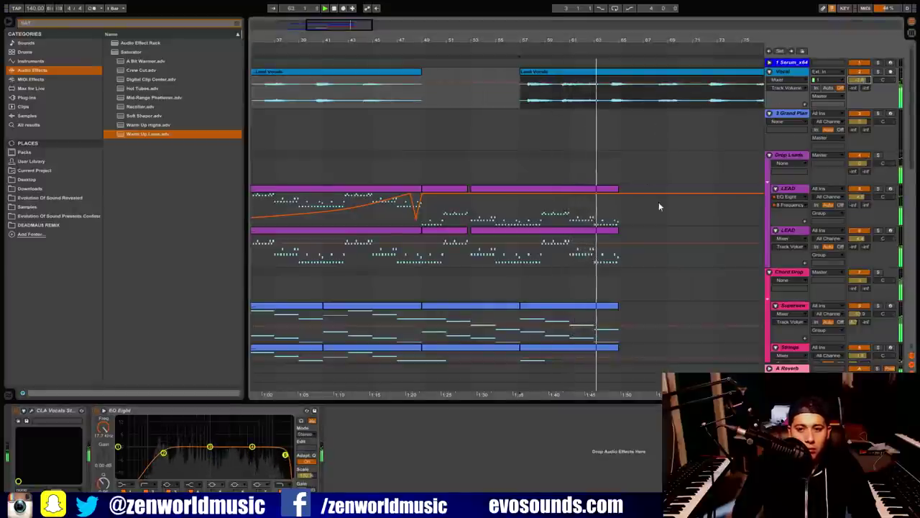
# Duplicate the bar 49 to 65 section from the Supersaw track down through the drums and effects to bar 65, and play from bar 64
pyautogui.scroll(-5, 659, 202)
pyautogui.moveTo(423, 144); pyautogui.dragTo(618, 428)
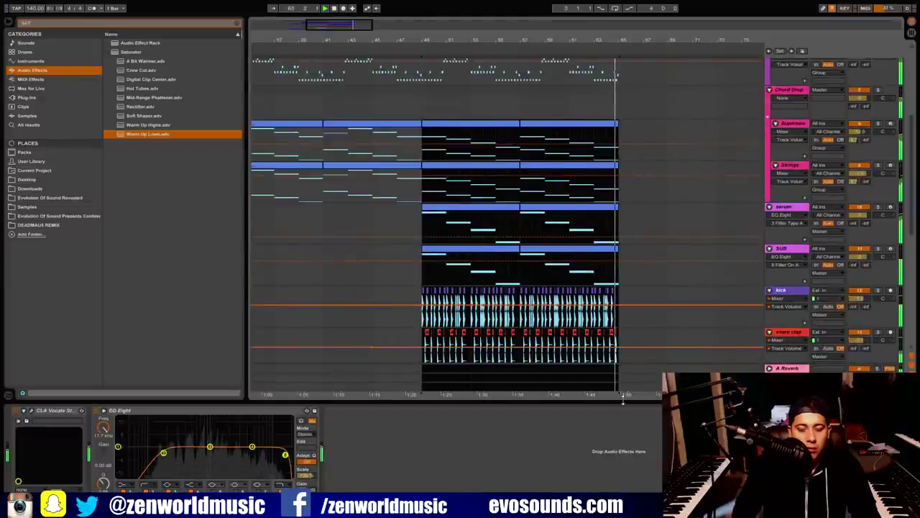
pyautogui.hotkey('ctrl', 'd')
pyautogui.scroll(3, 465, 181)
pyautogui.click(455, 171)
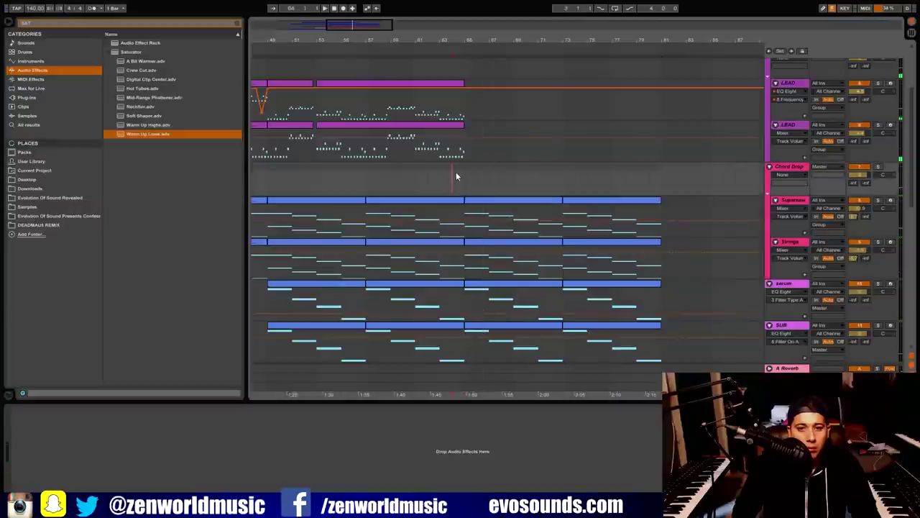
pyautogui.scroll(2, 472, 177)
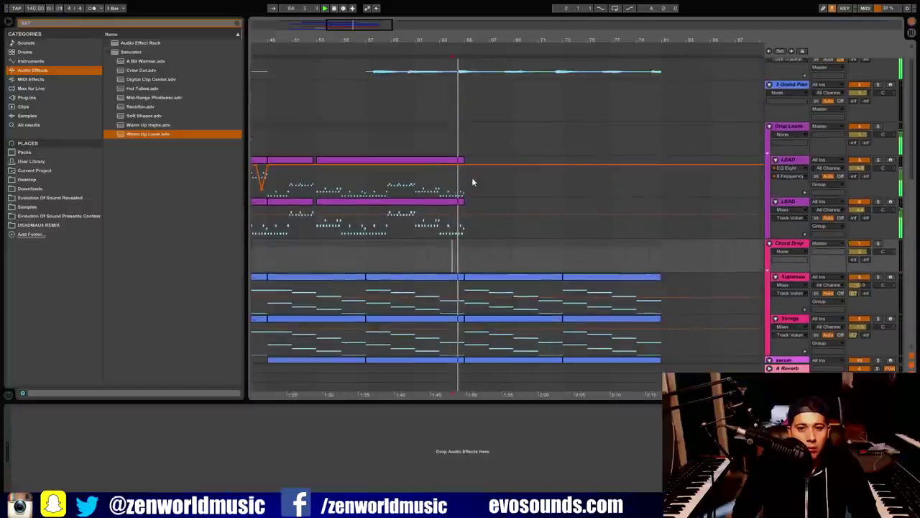
pyautogui.scroll(-2, 523, 210)
# Delete the duplicated Supersaw clips at bars 65 and 73, then check the remaining tracks of the extended section
pyautogui.click(508, 211)
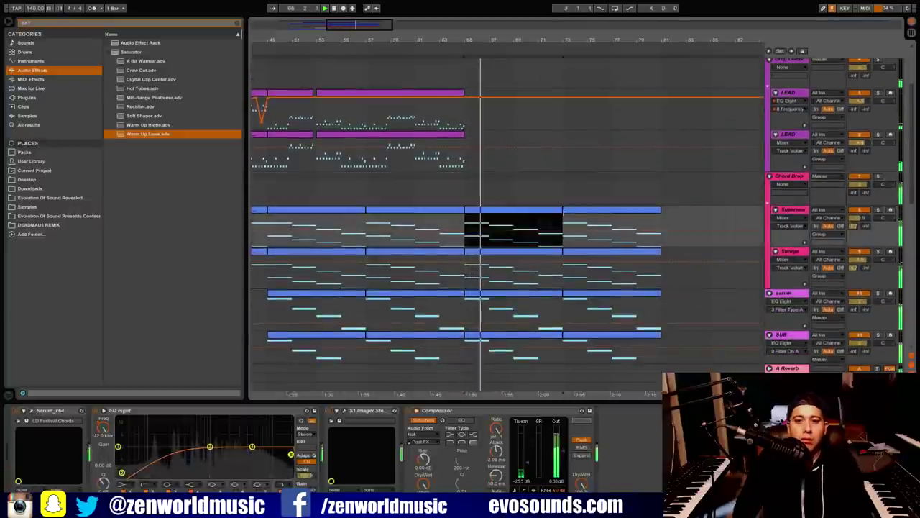
pyautogui.press('Delete')
pyautogui.click(596, 211)
pyautogui.press('Delete')
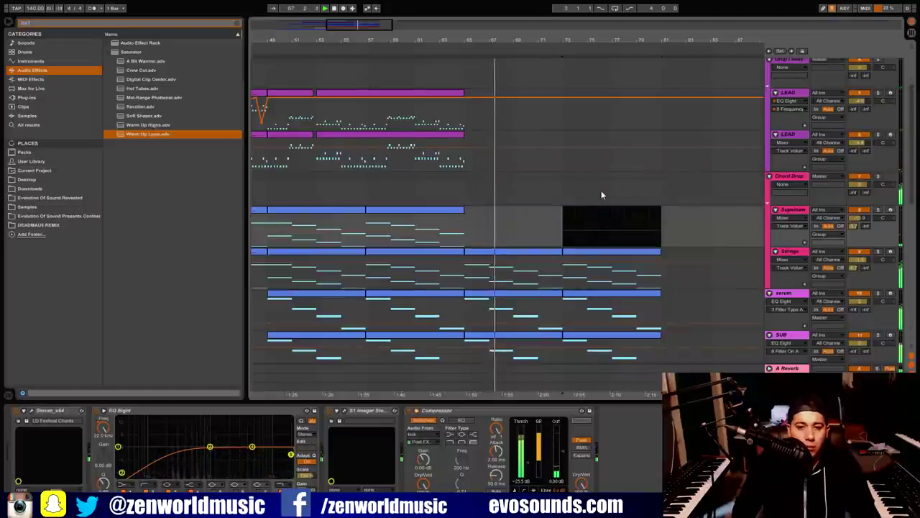
pyautogui.scroll(3, 601, 189)
pyautogui.scroll(-5, 625, 224)
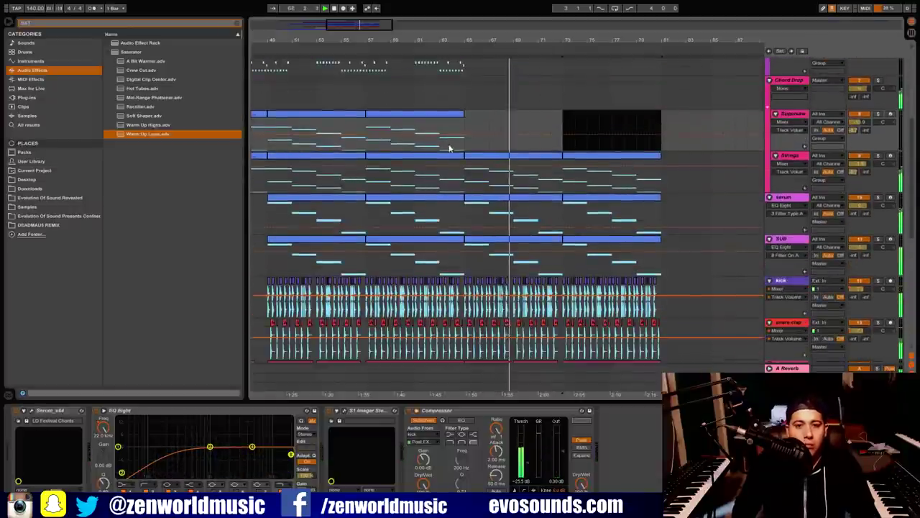
pyautogui.press('Delete')
pyautogui.scroll(-3, 601, 255)
pyautogui.scroll(8, 604, 259)
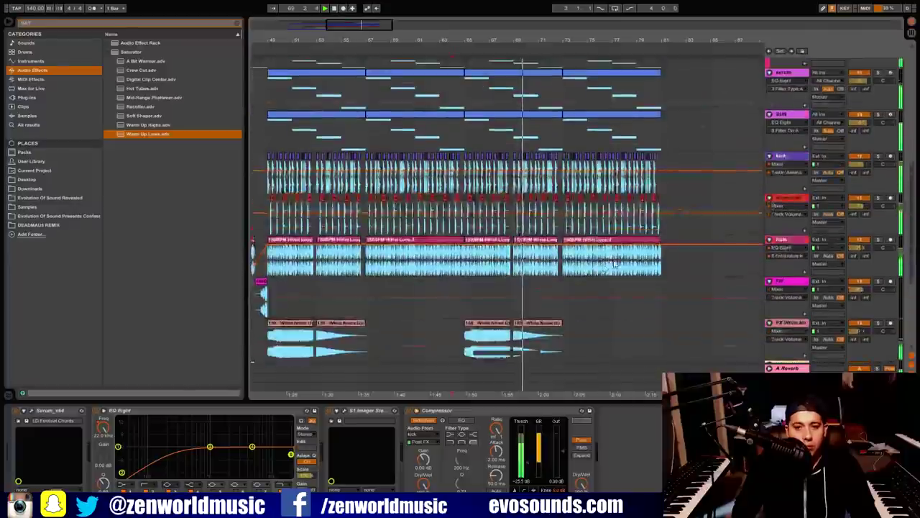
# Examine the full length of the Lead Vocals clips against the arrangement and place the insertion marker at bar 57 on the Vocal track
pyautogui.moveTo(373, 25); pyautogui.dragTo(437, 58)
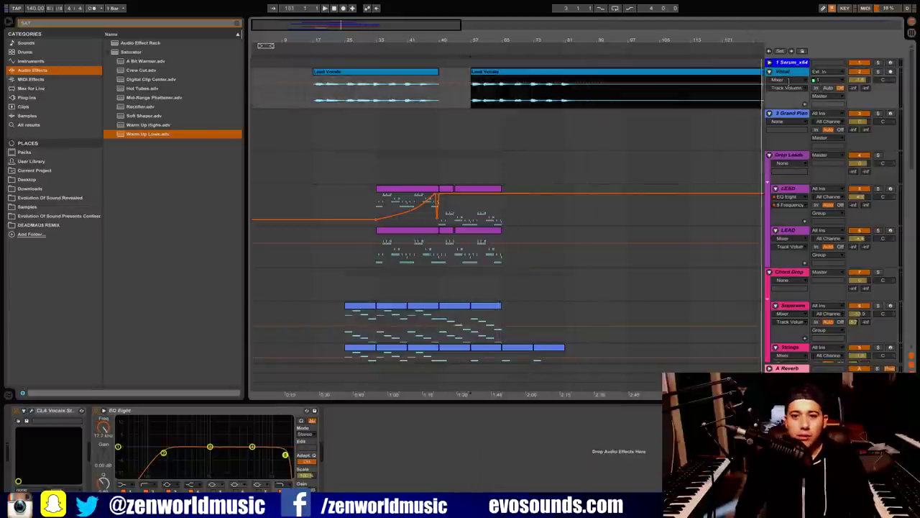
pyautogui.moveTo(584, 43); pyautogui.dragTo(571, 45)
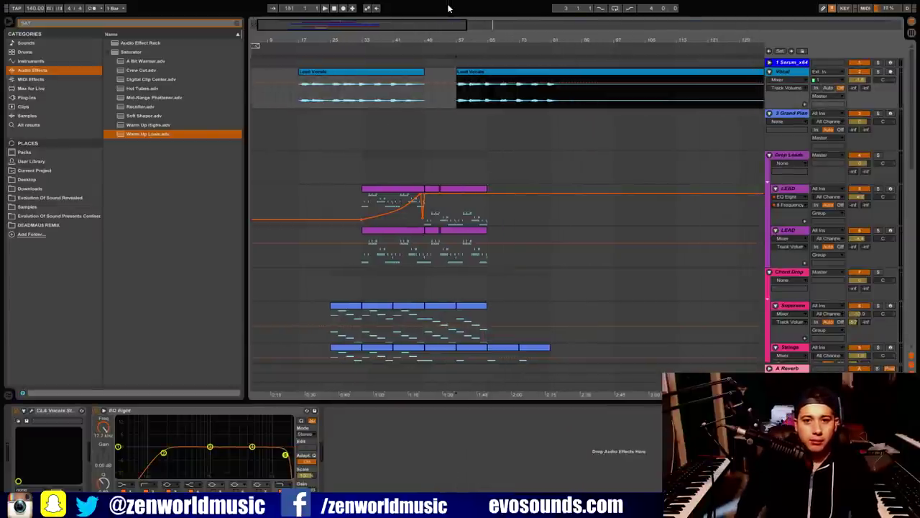
pyautogui.moveTo(440, 26); pyautogui.dragTo(720, 72)
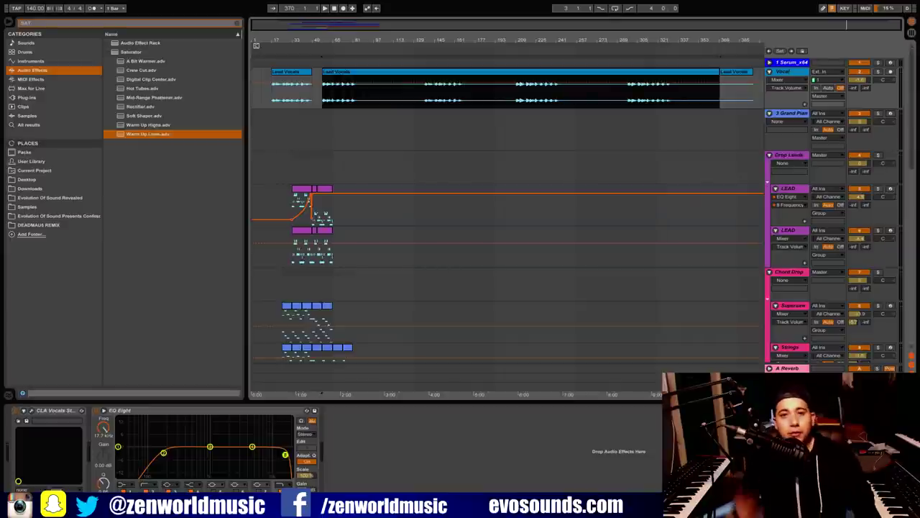
pyautogui.moveTo(308, 40); pyautogui.dragTo(350, 42)
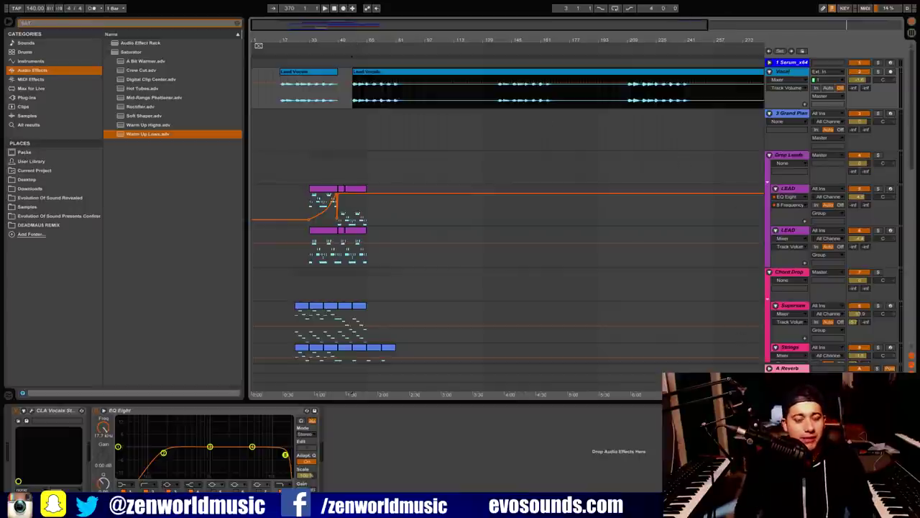
pyautogui.click(353, 93)
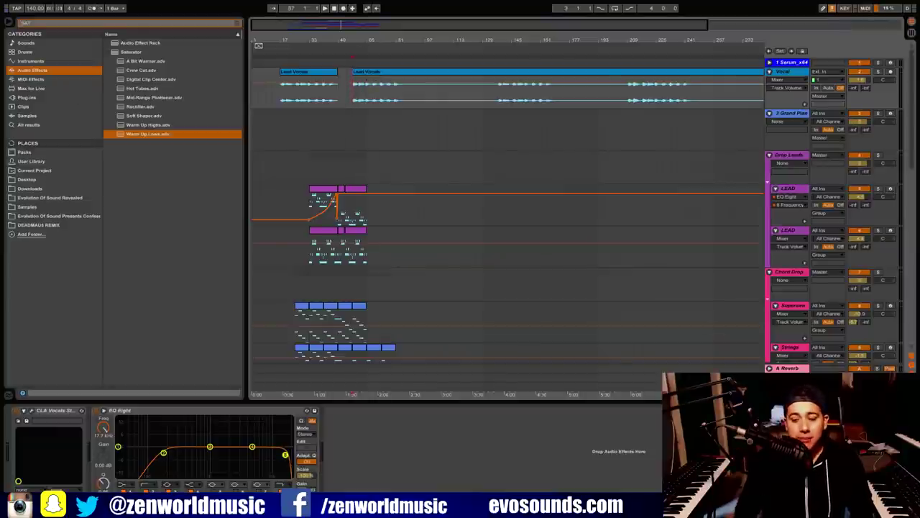
# Leave the full-screen view and switch to Open Broadcaster Software
pyautogui.press('F11')
pyautogui.click(436, 506)
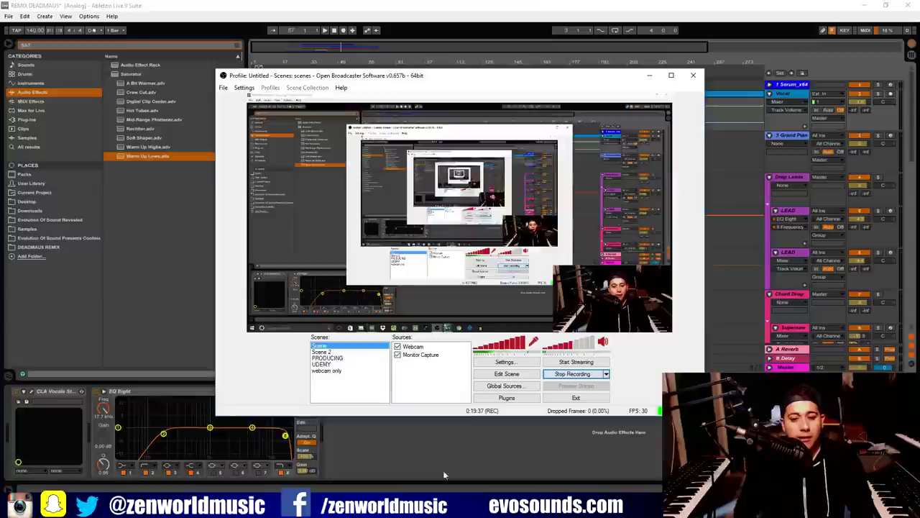